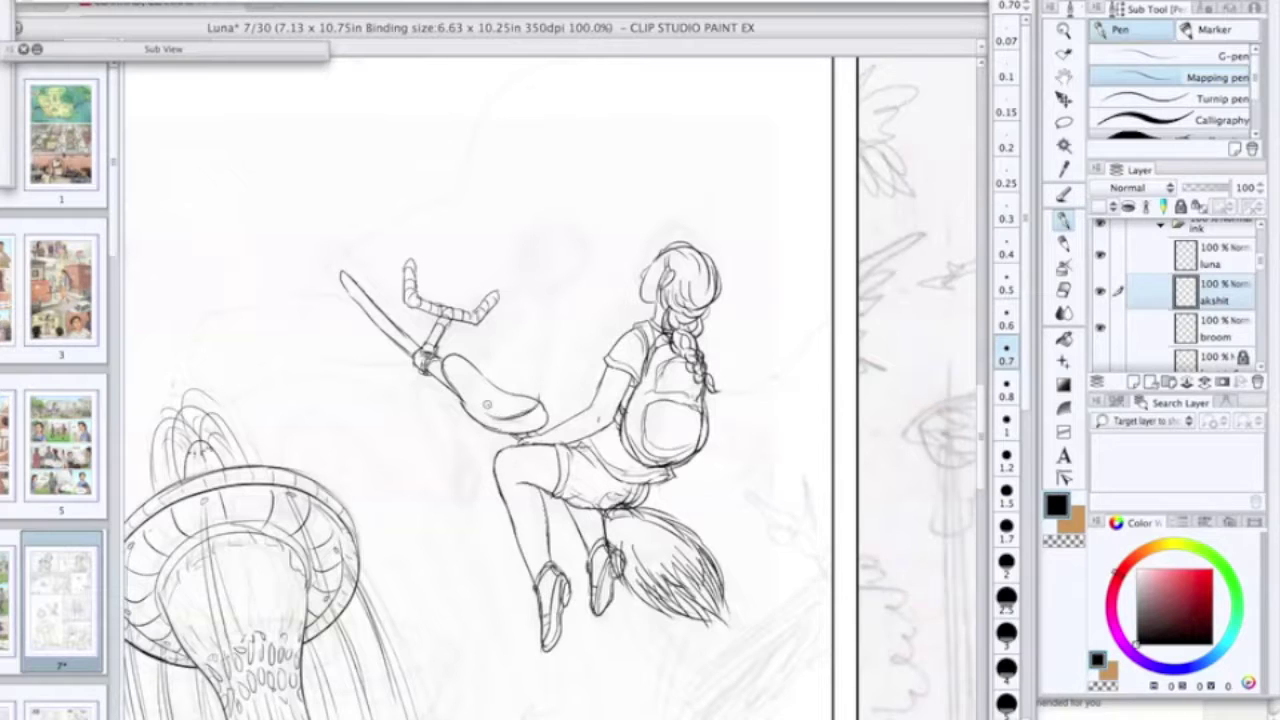
Step: Ink the boy's back and shoulder curve above the broom seat, redrawing strokes that miss the sketch
mouse_move(540, 398)
left_mouse_down()
mouse_move(525, 350)
mouse_move(560, 304)
left_mouse_up()
key("ctrl+z")
key("ctrl+z")
left_click_drag(482, 314, 537, 303)
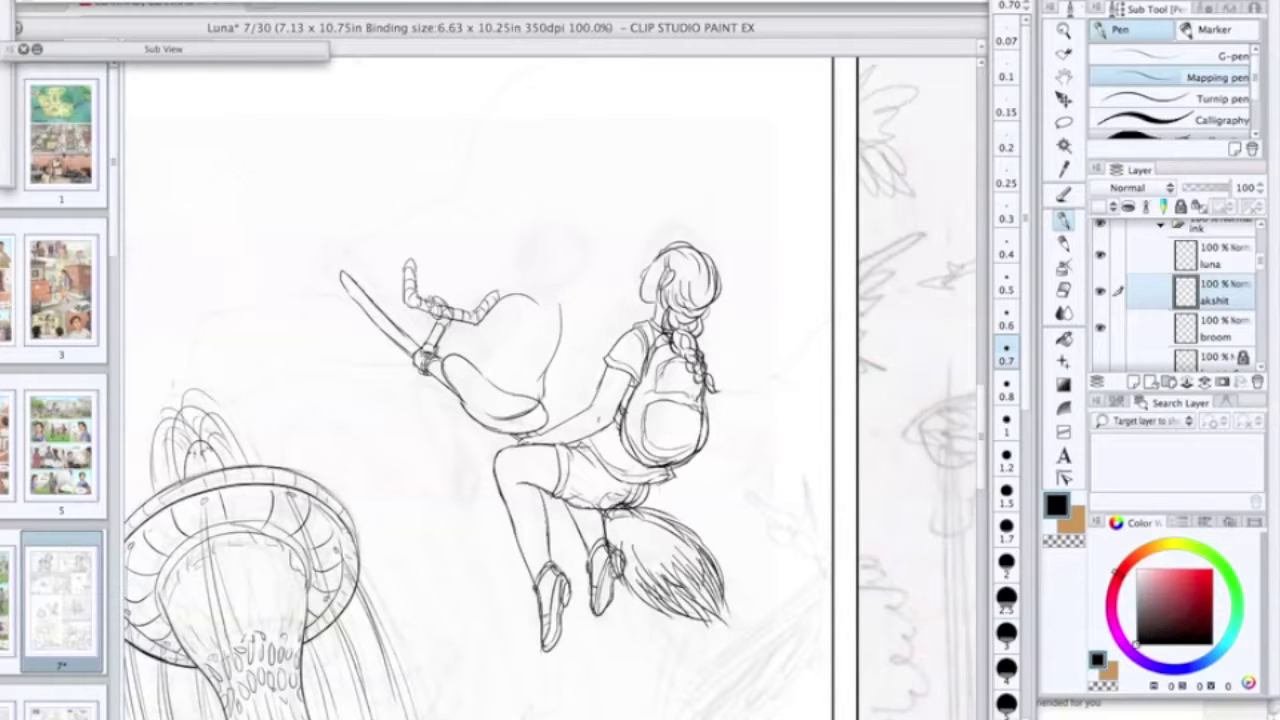
Step: Draw the boy's arm reaching toward the handlebar and the short sleeve around it, undoing the poor strokes
mouse_move(438, 322)
left_mouse_down()
mouse_move(470, 361)
mouse_move(488, 357)
mouse_move(517, 296)
mouse_move(488, 357)
left_mouse_up()
key("ctrl+z")
key("ctrl+z")
left_click_drag(501, 318, 522, 336)
key("ctrl+z")
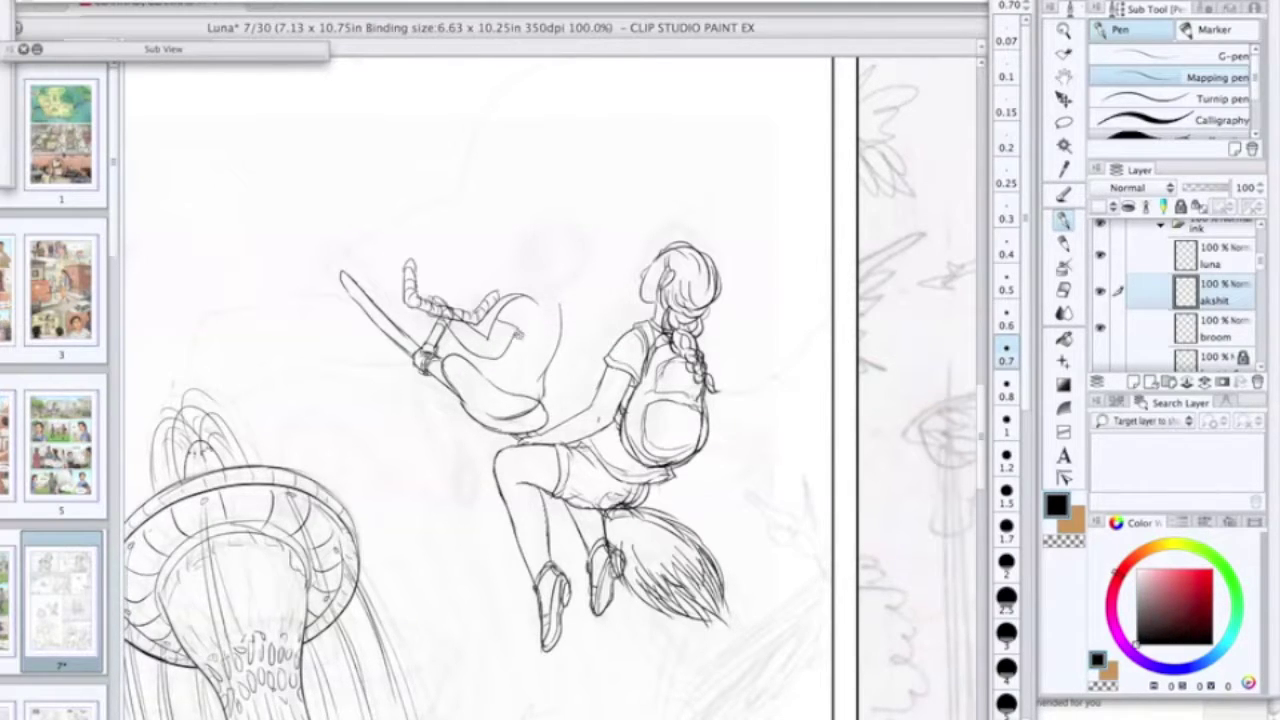
Step: Erase the boy's shoulder and upper back lines and redraw the lower back down to the waist
left_click(1060, 289)
left_click_drag(498, 304, 536, 302)
left_click(1062, 221)
left_click_drag(550, 355, 556, 302)
key("ctrl+z")
mouse_move(542, 378)
left_mouse_down()
mouse_move(555, 306)
mouse_move(553, 391)
left_mouse_up()
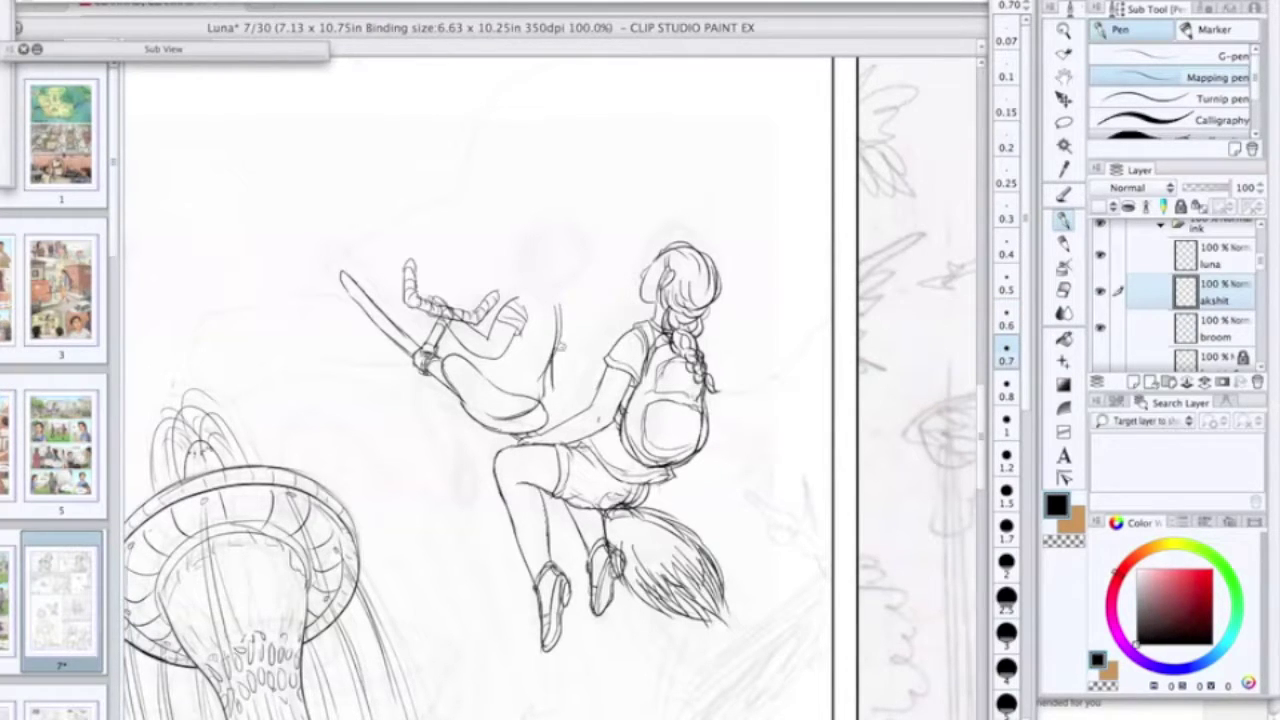
key("e")
left_click_drag(553, 307, 562, 346)
left_click(1063, 221)
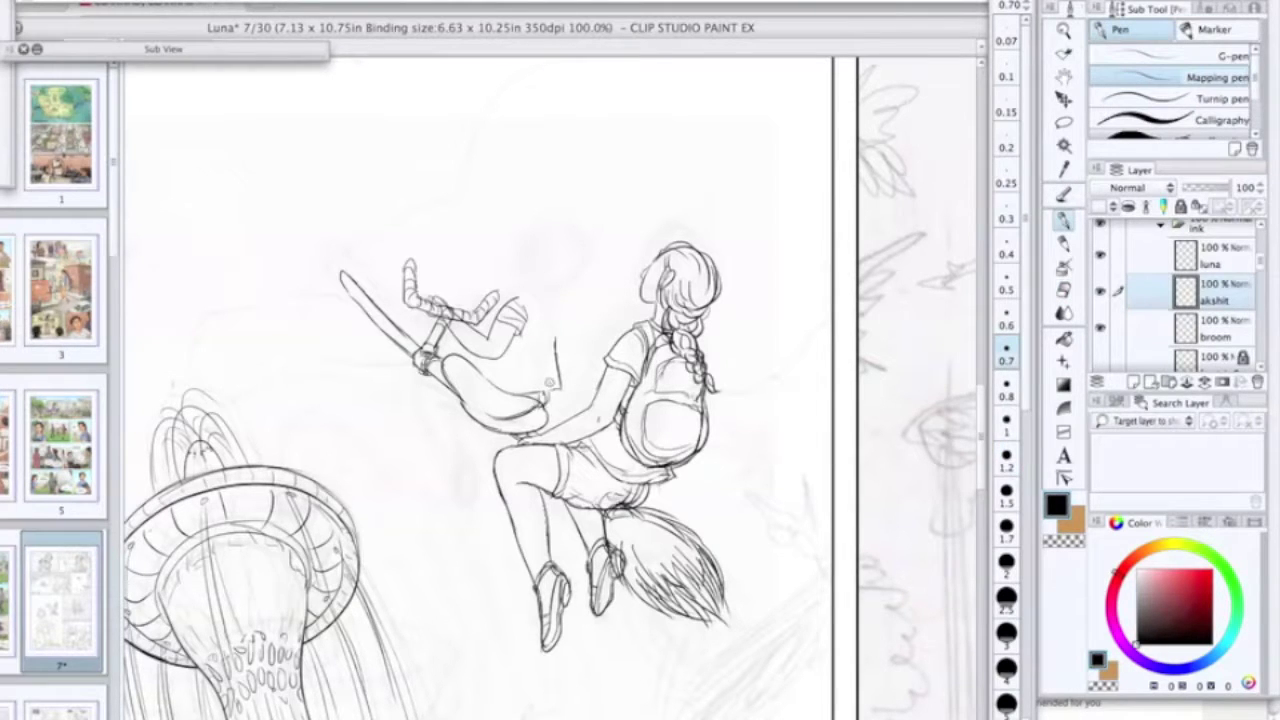
key("super+z")
Step: Draw the boy's bent thigh, lower leg and foot hanging beside the broom
mouse_move(456, 378)
left_mouse_down()
mouse_move(491, 406)
mouse_move(470, 420)
mouse_move(478, 492)
left_mouse_up()
mouse_move(482, 428)
left_mouse_down()
mouse_move(494, 486)
mouse_move(480, 528)
mouse_move(494, 518)
mouse_move(478, 524)
left_mouse_up()
key("cmd+z")
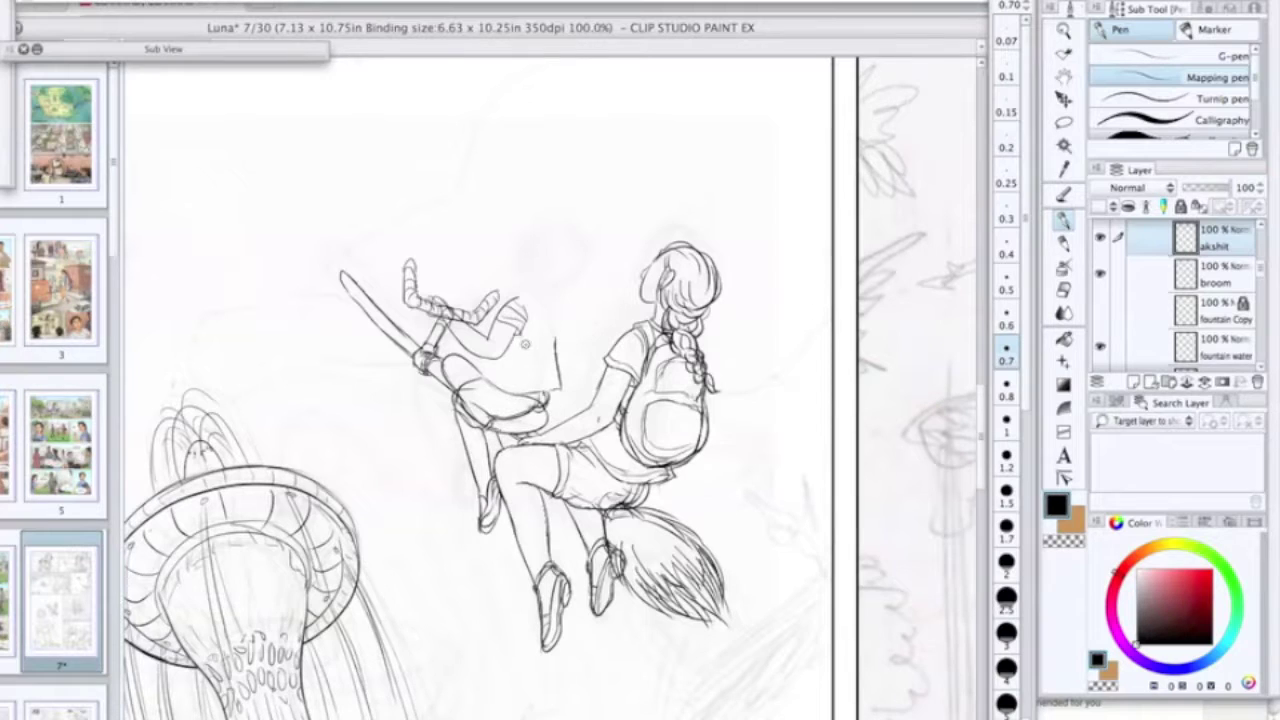
Step: Draw the hem of the boy's shirt across his waist and extend the back line up to the shoulder
left_click_drag(486, 370, 562, 392)
left_click_drag(486, 374, 514, 394)
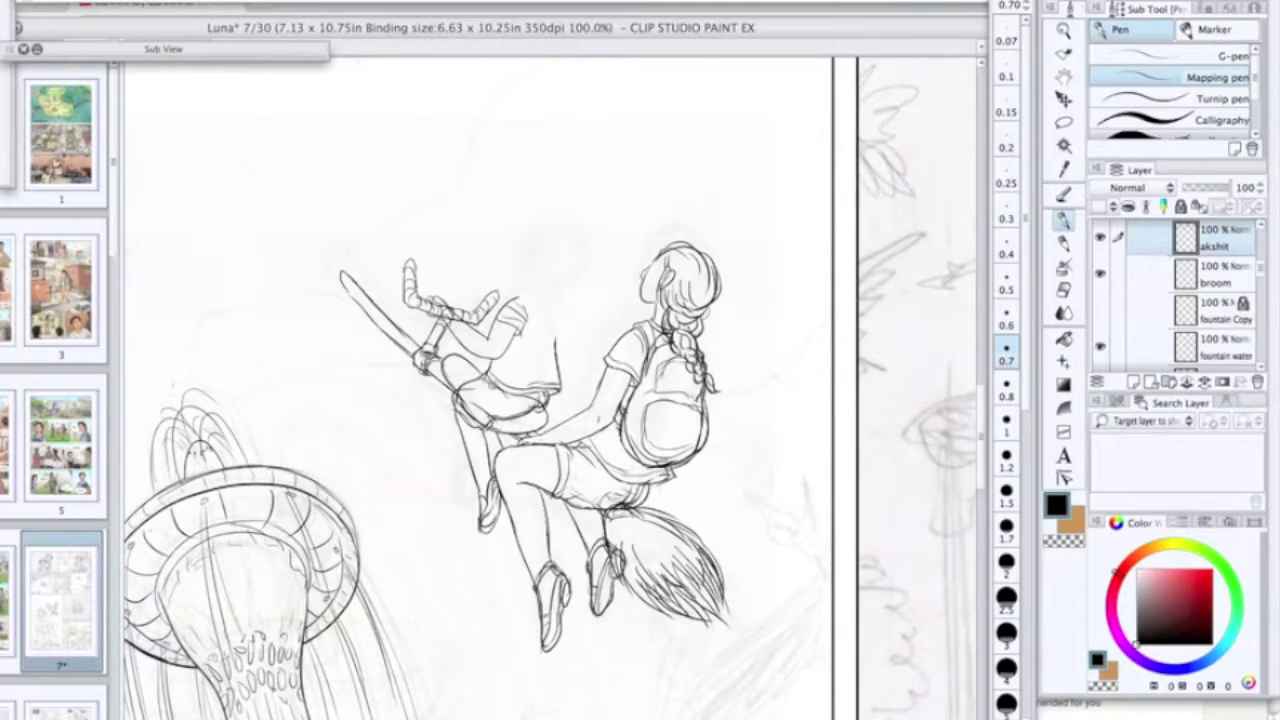
left_click_drag(544, 288, 564, 364)
left_click(1064, 290)
left_click(1064, 220)
Step: Lock the boy's layer and make the broom layer the active drawing layer
left_click(1215, 276)
left_click(1215, 238)
left_click(1181, 206)
left_click(1215, 276)
Step: Lasso the broom's handlebar, rotate and reposition it so both grips stand more level, and clear the selection
left_click(1064, 122)
mouse_move(496, 250)
left_mouse_down()
mouse_move(434, 350)
mouse_move(494, 230)
mouse_move(543, 234)
mouse_move(526, 218)
left_mouse_up()
key("super+t")
left_click_drag(536, 291, 522, 320)
left_click_drag(523, 257, 529, 266)
left_click_drag(471, 298, 475, 296)
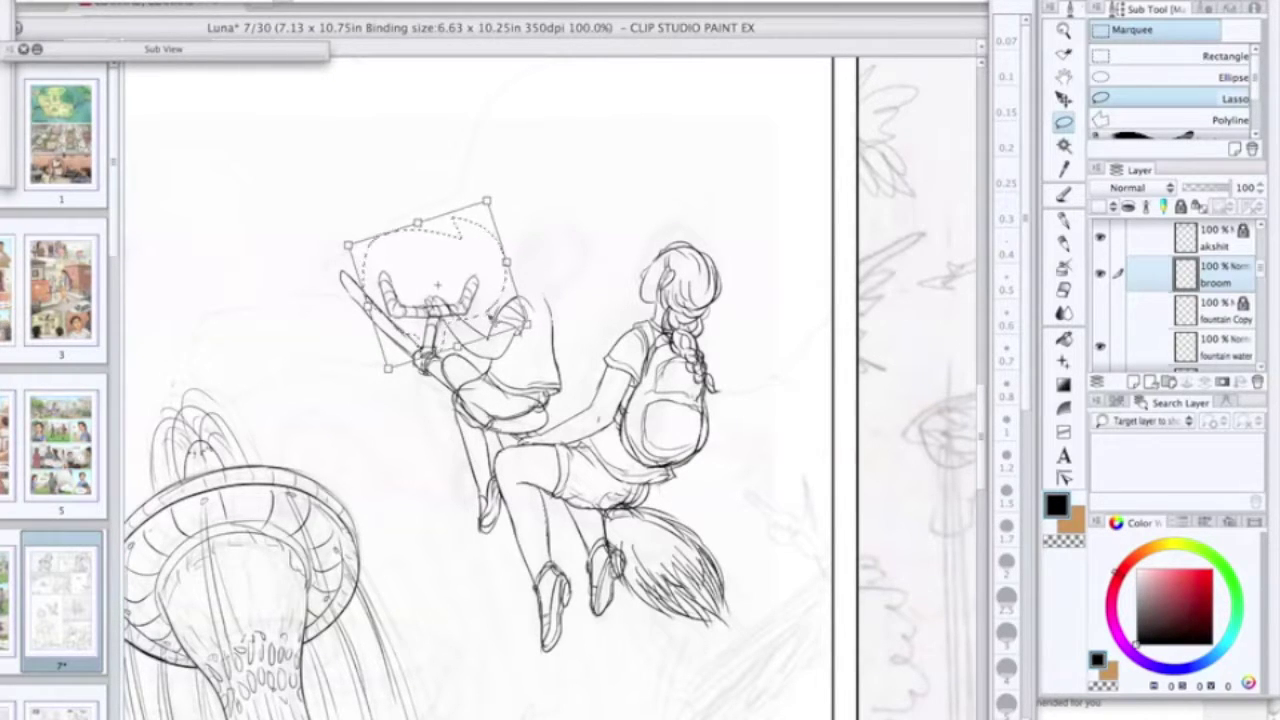
key("Return")
left_click(566, 2)
left_click(649, 217)
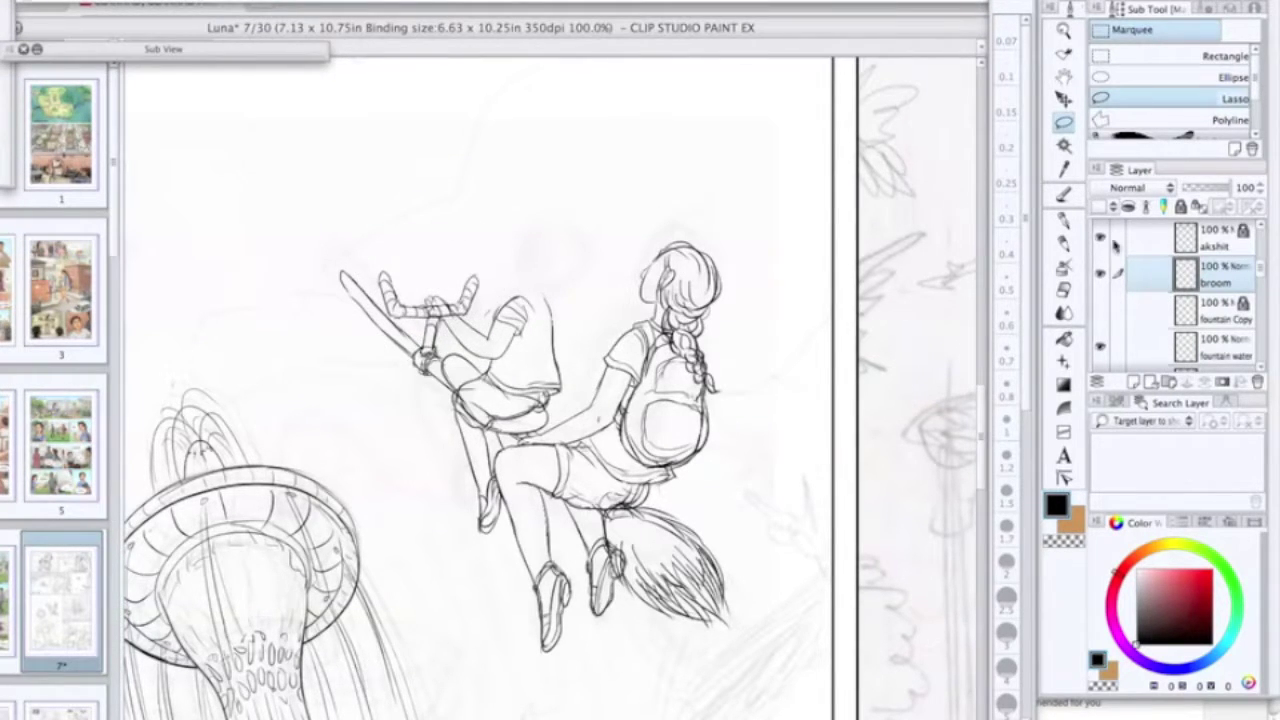
Step: Unlock the boy's layer and nudge his line art to the left toward the handlebar
left_click(1064, 220)
left_click(1233, 235)
left_click(1181, 207)
left_click(1064, 99)
key("Left")
key("Left")
key("Left")
key("Left")
key("Left")
key("Left")
key("Left")
key("Left")
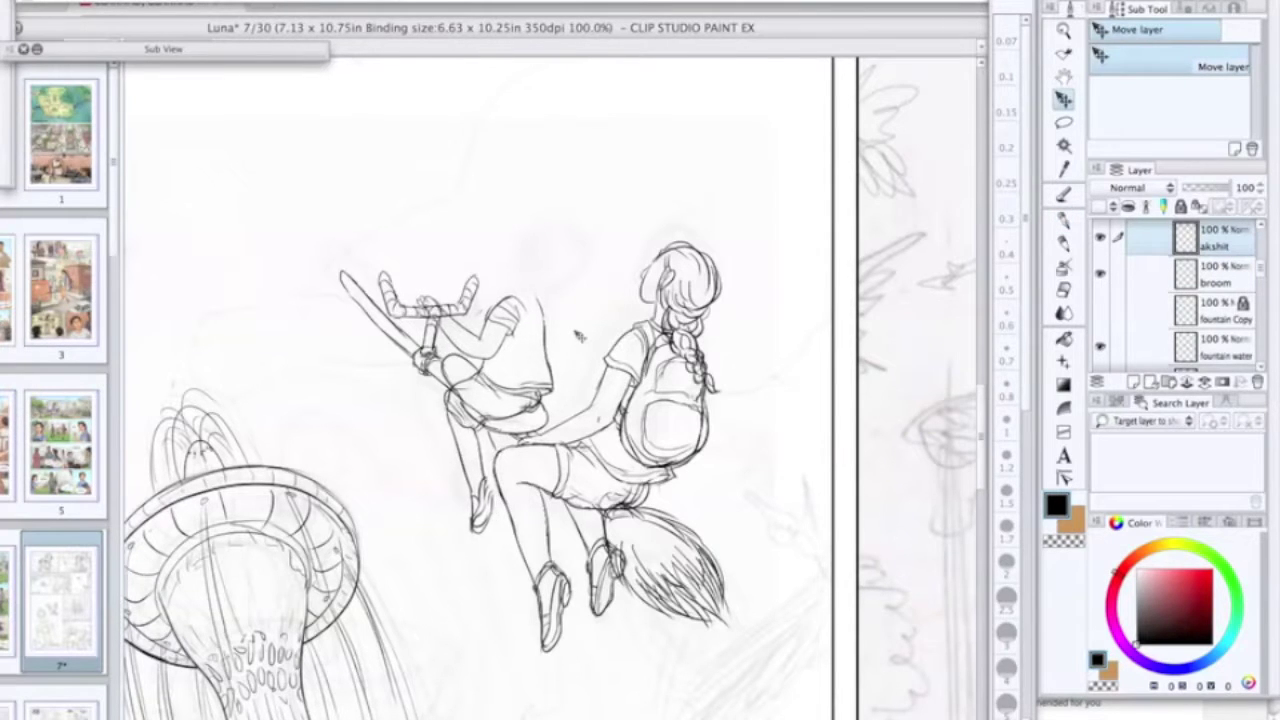
Step: Redraw the boy's arm and shoulder, erasing the old sleeve and placing both hands on the handlebar
key("p")
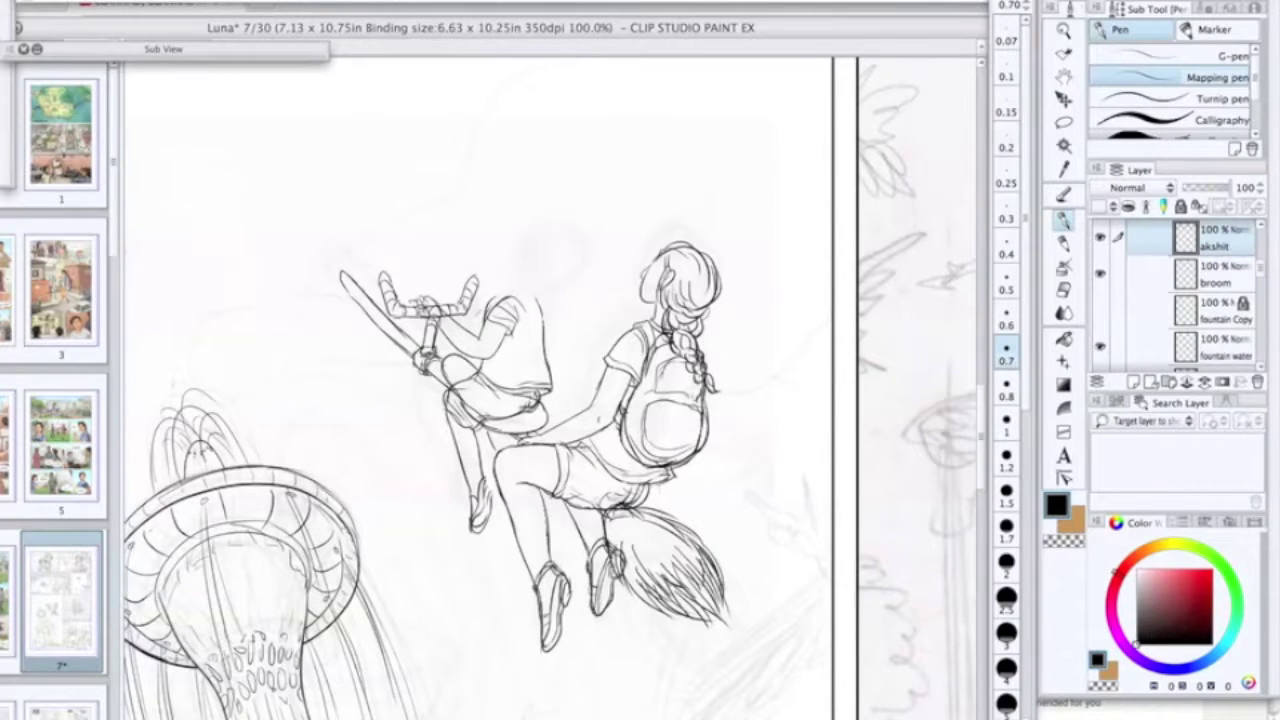
left_click_drag(511, 334, 468, 364)
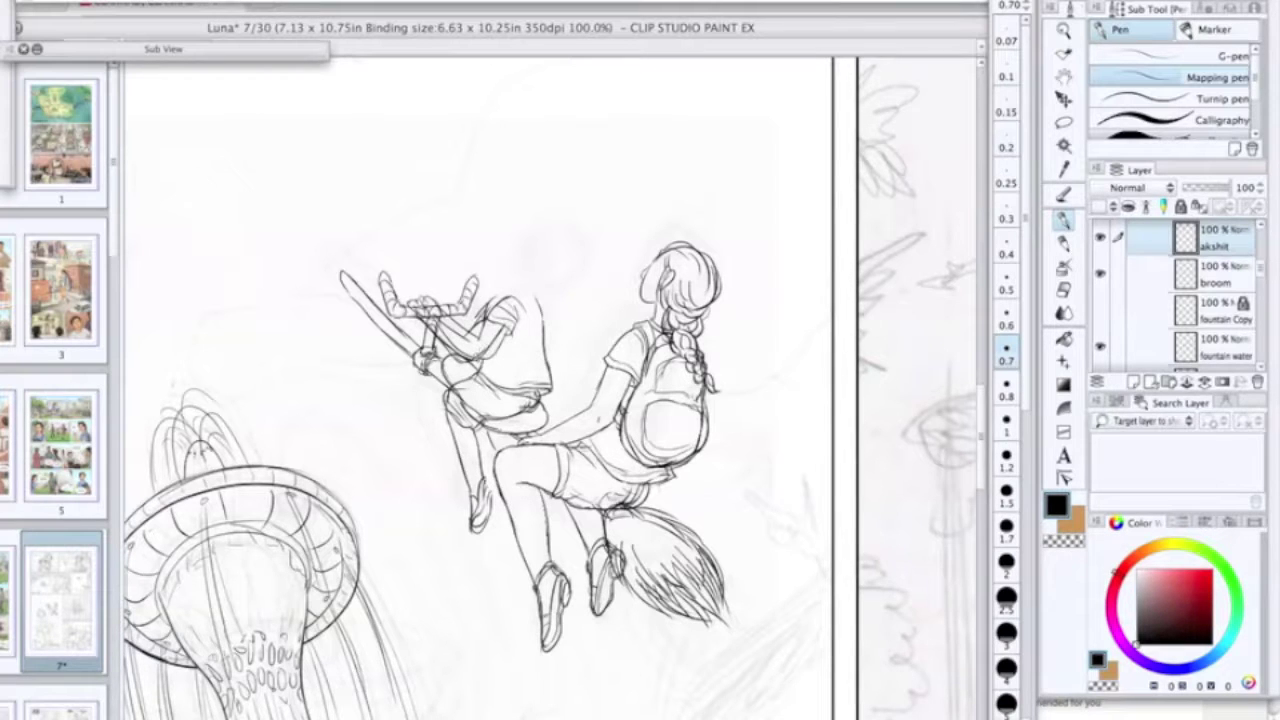
key("e")
mouse_move(501, 296)
left_mouse_down()
mouse_move(490, 313)
mouse_move(514, 328)
mouse_move(487, 332)
left_mouse_up()
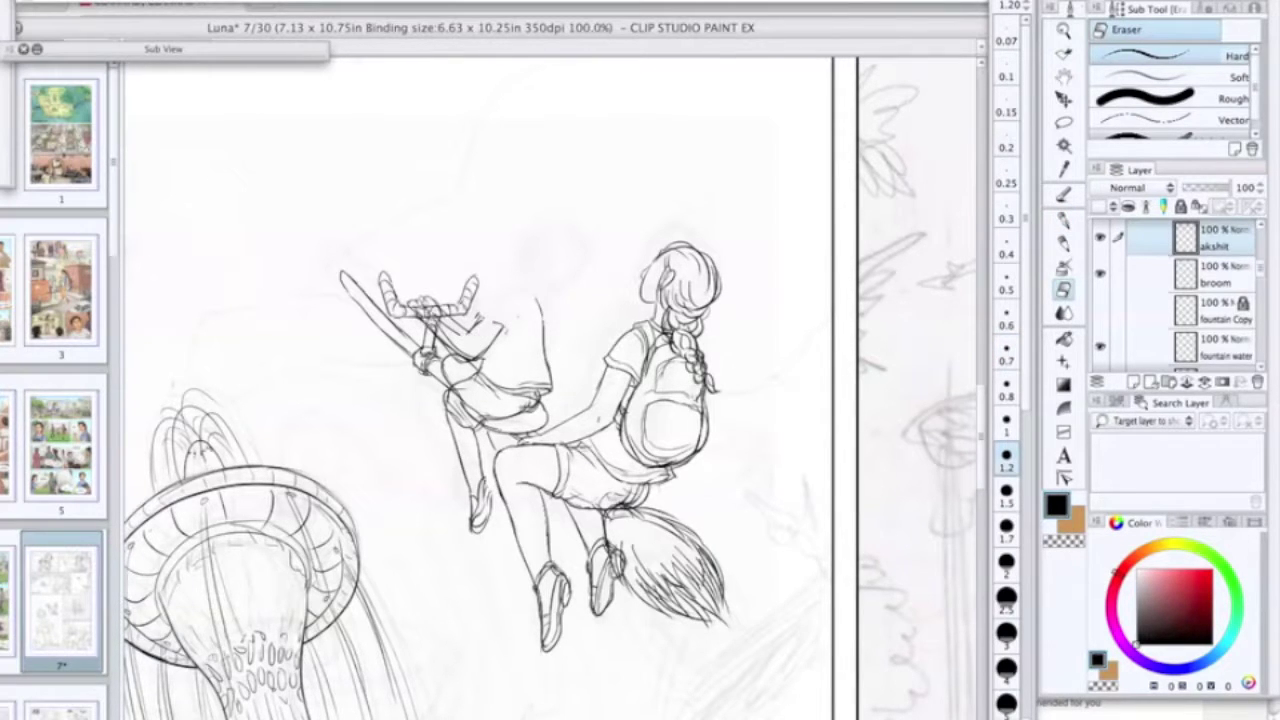
key("p")
mouse_move(496, 362)
left_mouse_down()
mouse_move(456, 336)
mouse_move(482, 346)
left_mouse_up()
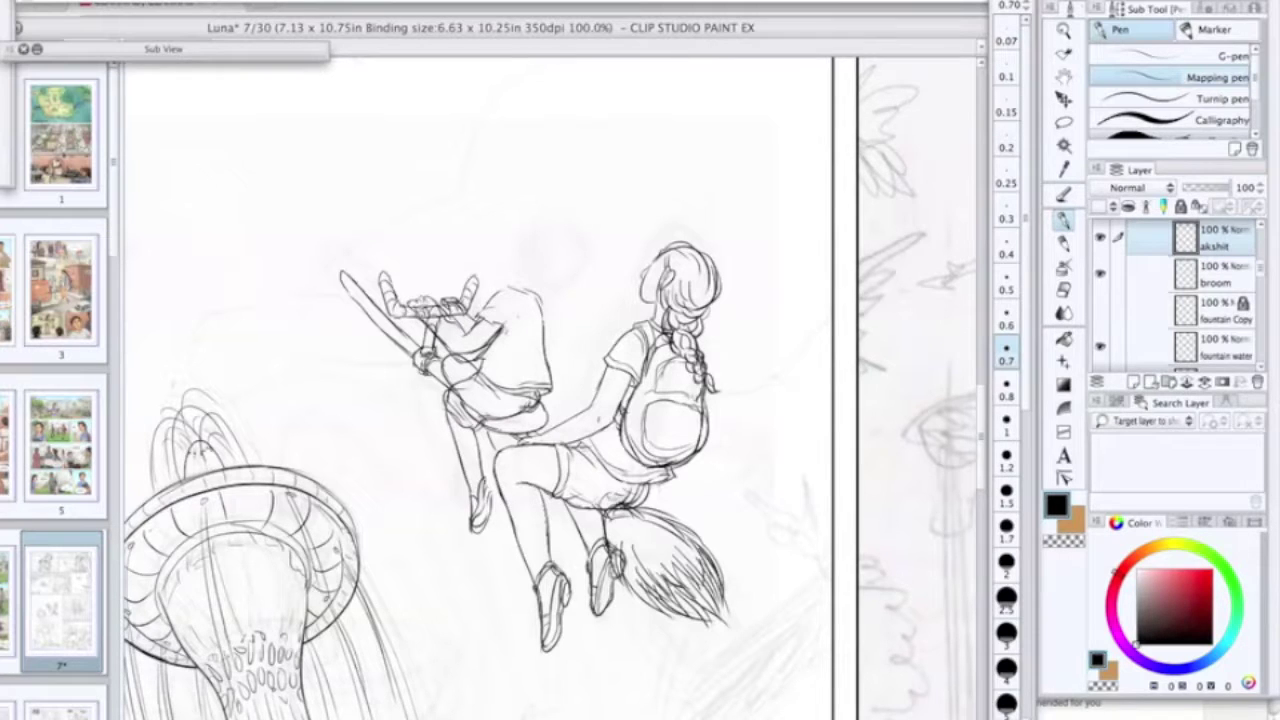
Step: Erase the overlapping forearm lines and redraw the boy's near arm with a striped short sleeve
key("e")
left_click_drag(490, 338, 450, 360)
key("p")
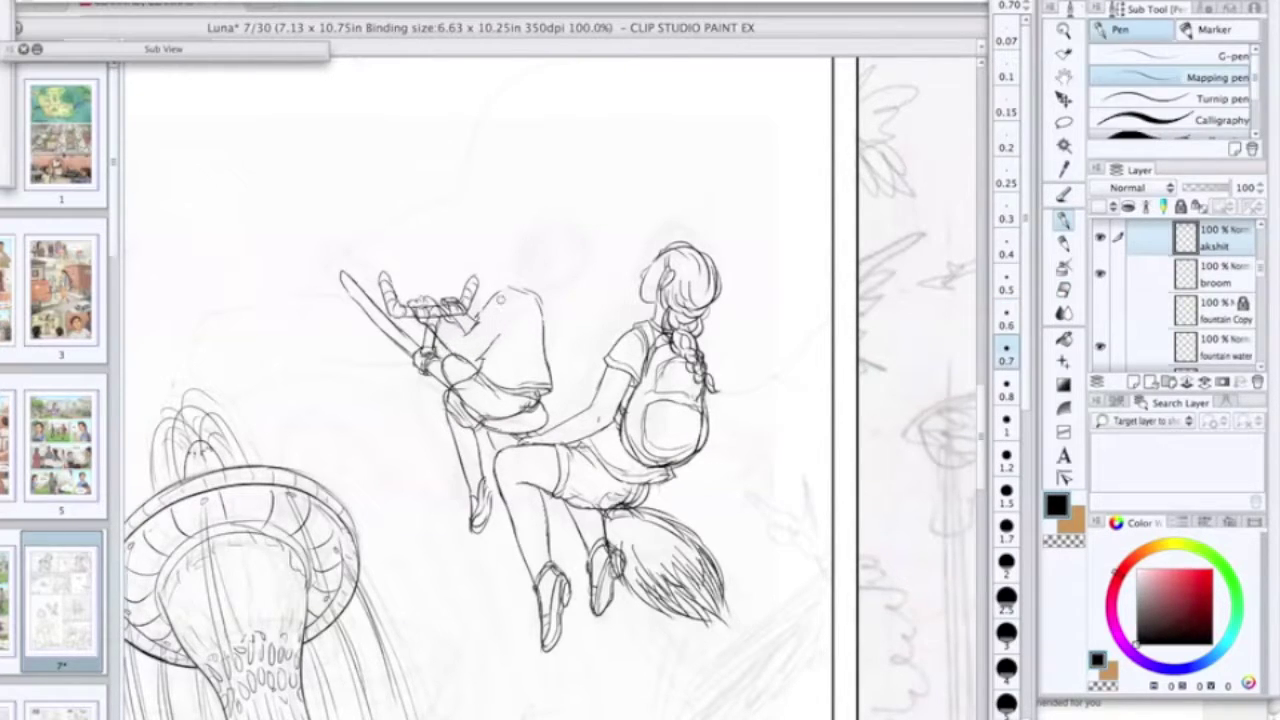
left_click_drag(480, 336, 500, 345)
left_click_drag(486, 326, 516, 290)
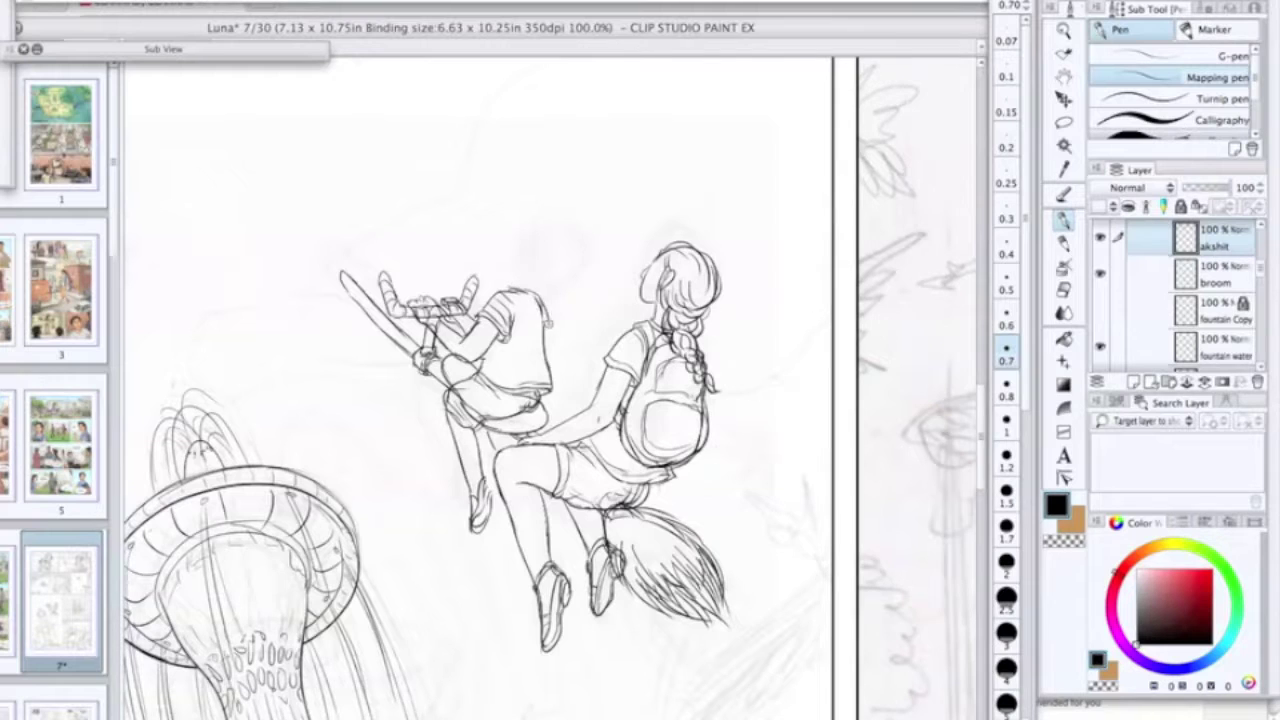
key("e")
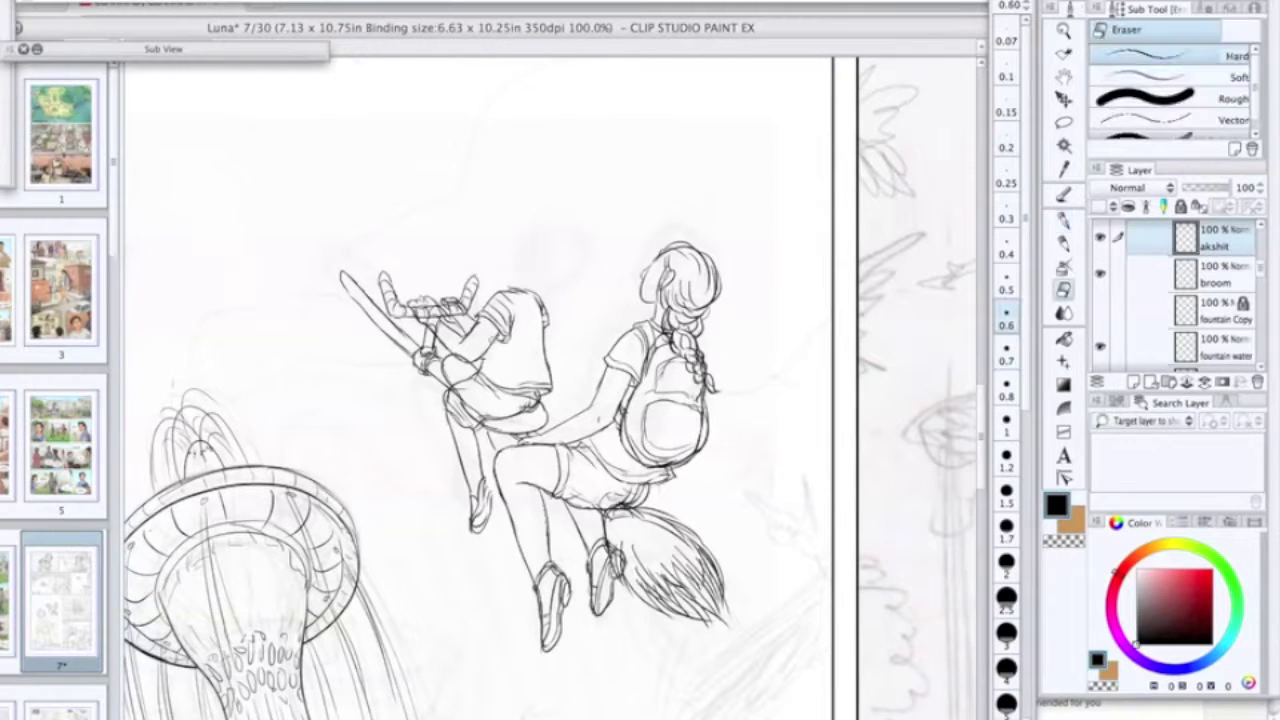
key("p")
Step: Draw the boy's head in rear three-quarter view with face contour, ear, neck and short hair strands
scroll(410, 272, "up", 1)
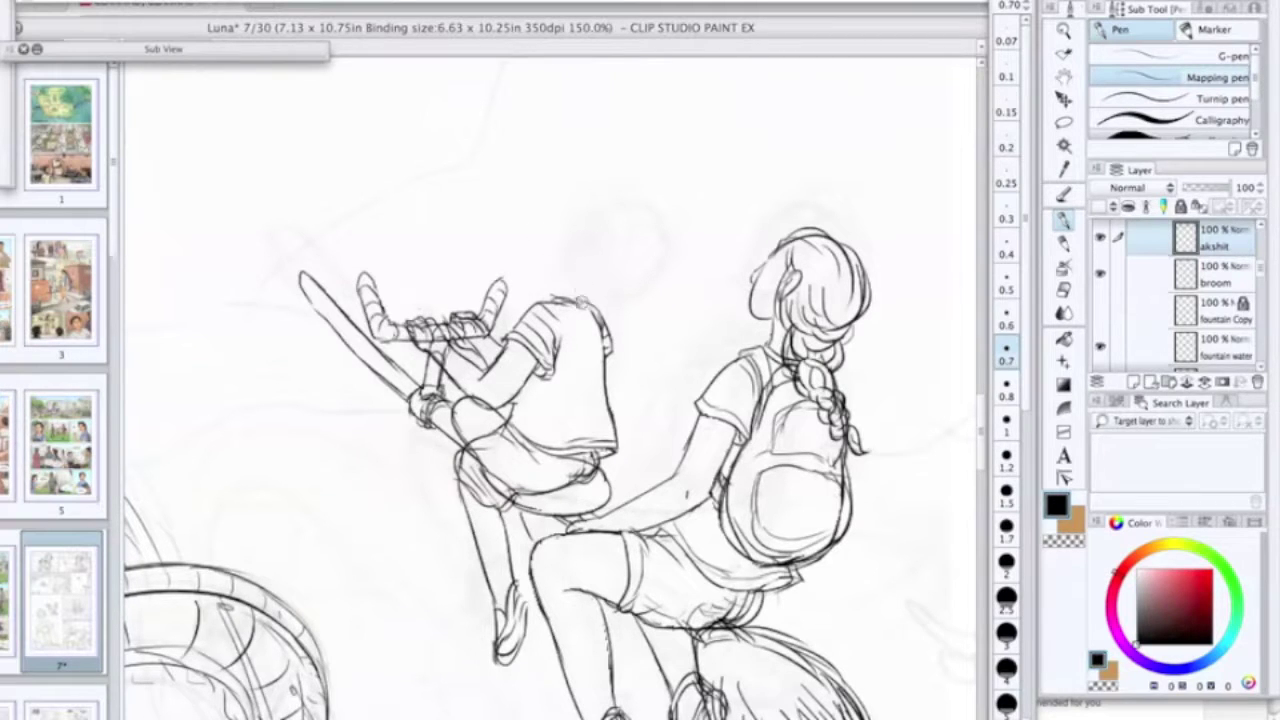
mouse_move(591, 209)
left_mouse_down()
mouse_move(619, 250)
mouse_move(596, 288)
left_mouse_up()
mouse_move(557, 246)
left_mouse_down()
mouse_move(547, 273)
mouse_move(557, 252)
mouse_move(549, 273)
mouse_move(561, 286)
left_mouse_up()
mouse_move(568, 278)
left_mouse_down()
mouse_move(596, 290)
mouse_move(529, 262)
mouse_move(537, 238)
left_mouse_up()
mouse_move(533, 246)
left_mouse_down()
mouse_move(574, 214)
mouse_move(572, 198)
mouse_move(591, 200)
mouse_move(570, 240)
mouse_move(583, 211)
mouse_move(570, 213)
mouse_move(587, 224)
mouse_move(573, 237)
mouse_move(622, 262)
left_mouse_up()
mouse_move(560, 210)
left_mouse_down()
mouse_move(634, 214)
mouse_move(645, 250)
left_mouse_up()
left_click_drag(552, 234, 560, 206)
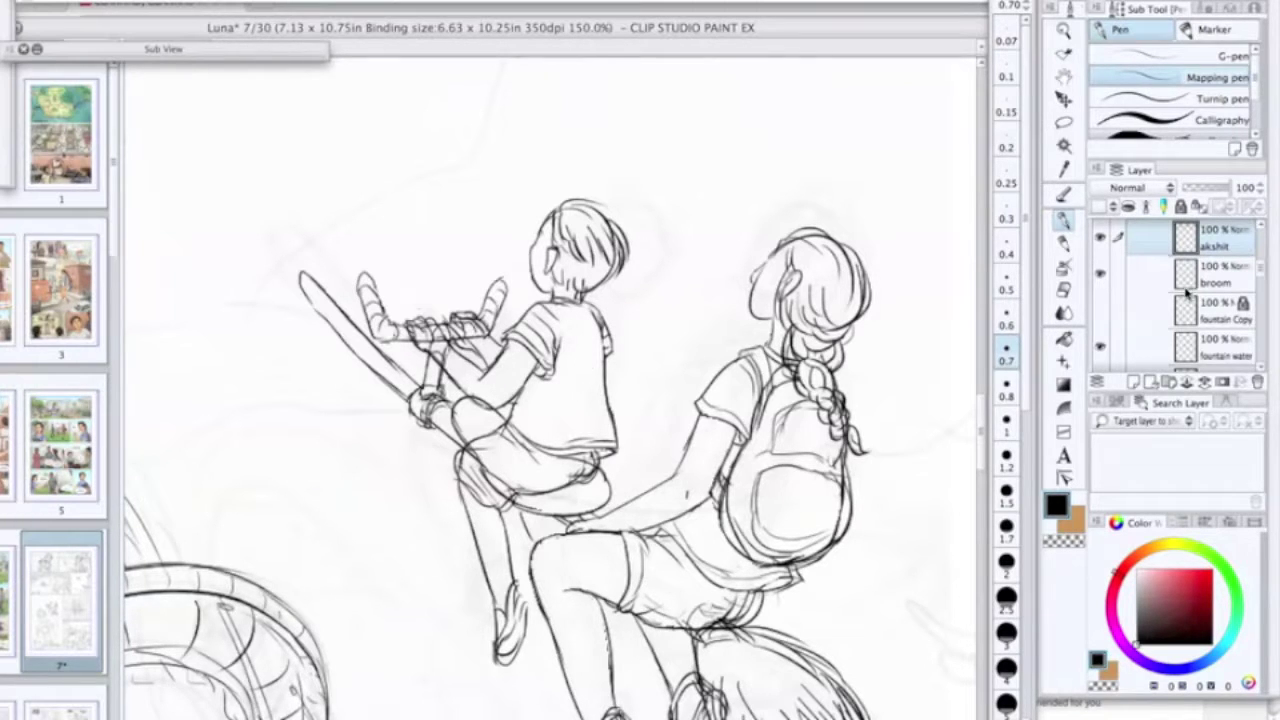
Step: Lasso the boy's hand nearest his body, shift it slightly along the handlebar, and deselect it
left_click(1064, 122)
mouse_move(518, 256)
left_mouse_down()
mouse_move(492, 354)
mouse_move(494, 310)
mouse_move(482, 339)
left_mouse_up()
left_click(1064, 99)
key("ctrl+d")
key("e")
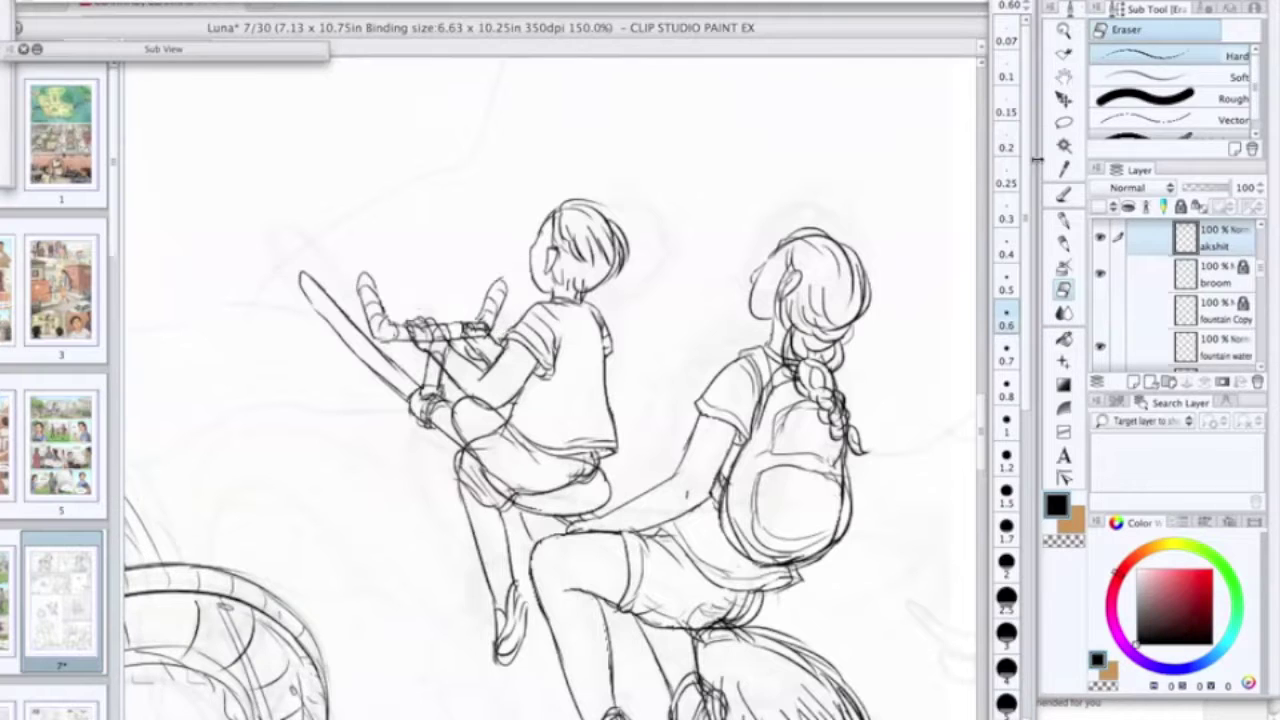
Step: Lock the boy's layer, unlock the broom layer and lasso the whole handlebar on it
key("p")
left_click(1150, 266)
left_click(1152, 240)
left_click(1181, 207)
left_click(1152, 272)
left_click(1181, 207)
left_click(1062, 121)
left_click_drag(369, 255, 502, 327)
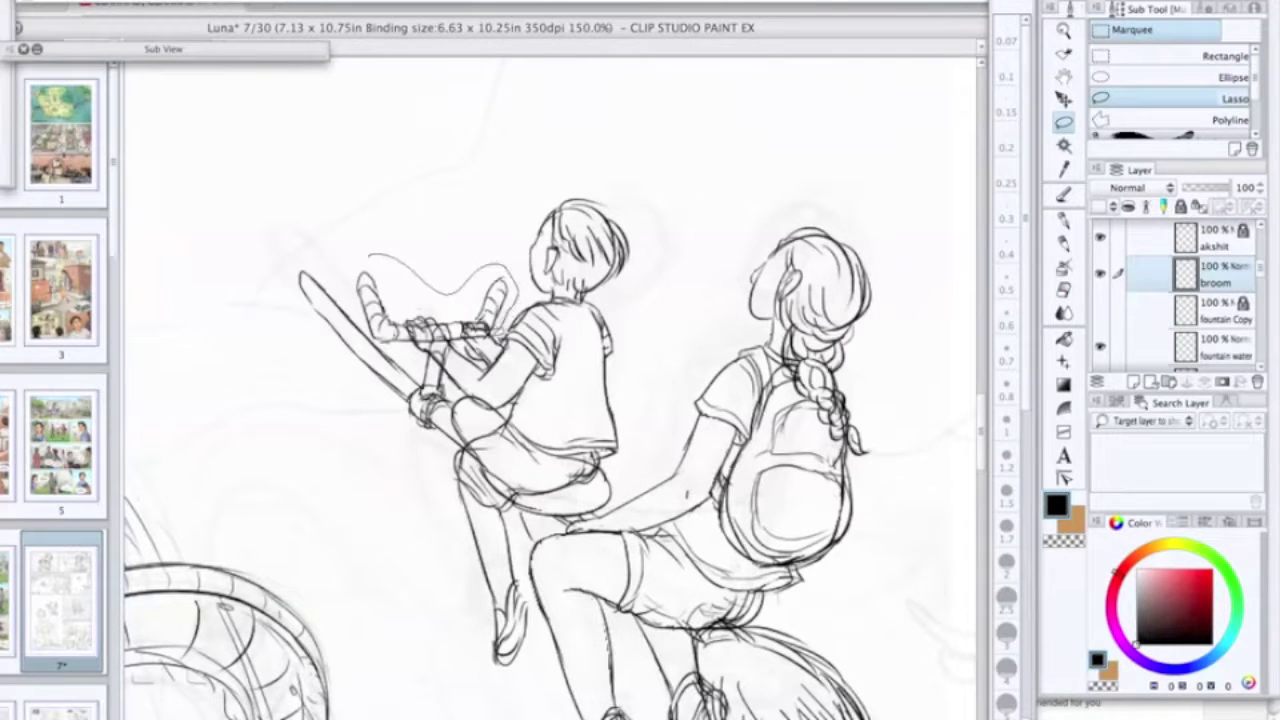
mouse_move(447, 381)
left_mouse_down()
mouse_move(359, 311)
mouse_move(368, 258)
left_mouse_up()
Step: Try to cut the handlebar from the broom and paste it on a separate layer named "handle"
key("ctrl+x")
key("ctrl+v")
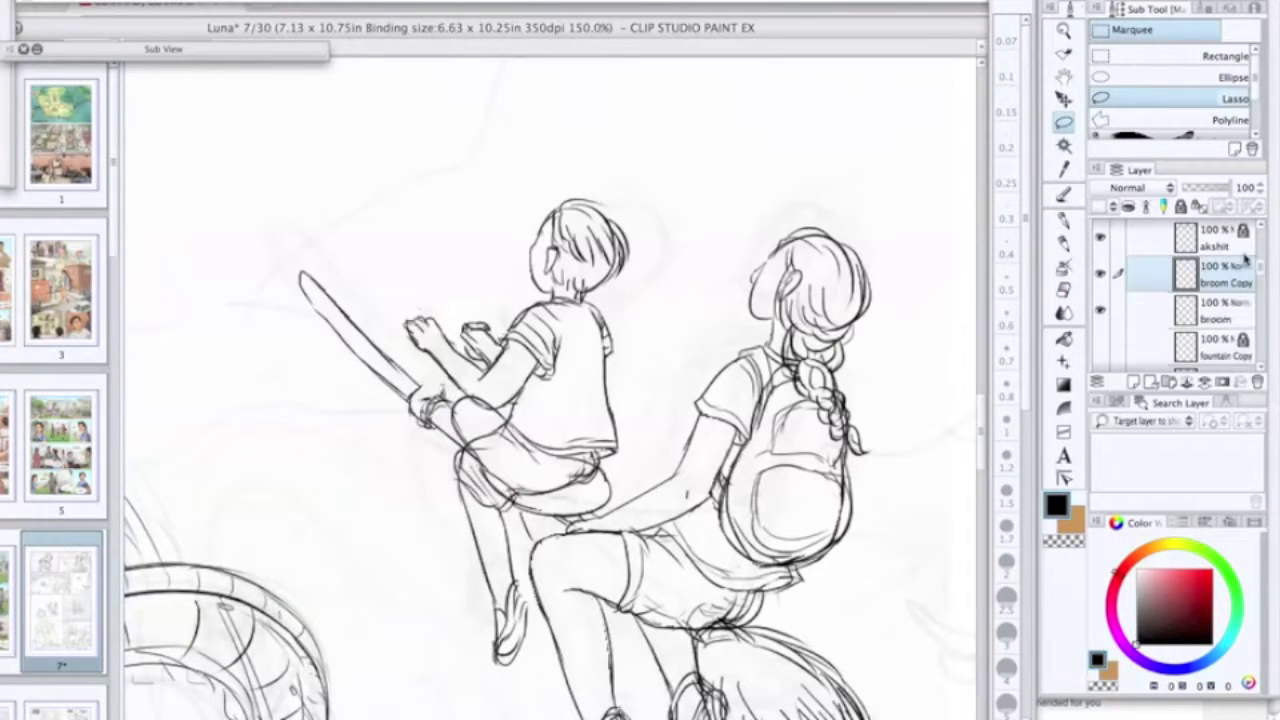
double_click(1217, 276)
type("handle")
key("Return")
Step: Undo the handlebar's pasting, renaming and cutting, toggling the layer's visibility to check its contents
key("ctrl+v")
left_click(1203, 314)
key("ctrl+z")
left_click(1101, 274)
left_click(1101, 274)
key("ctrl+z")
key("ctrl+z")
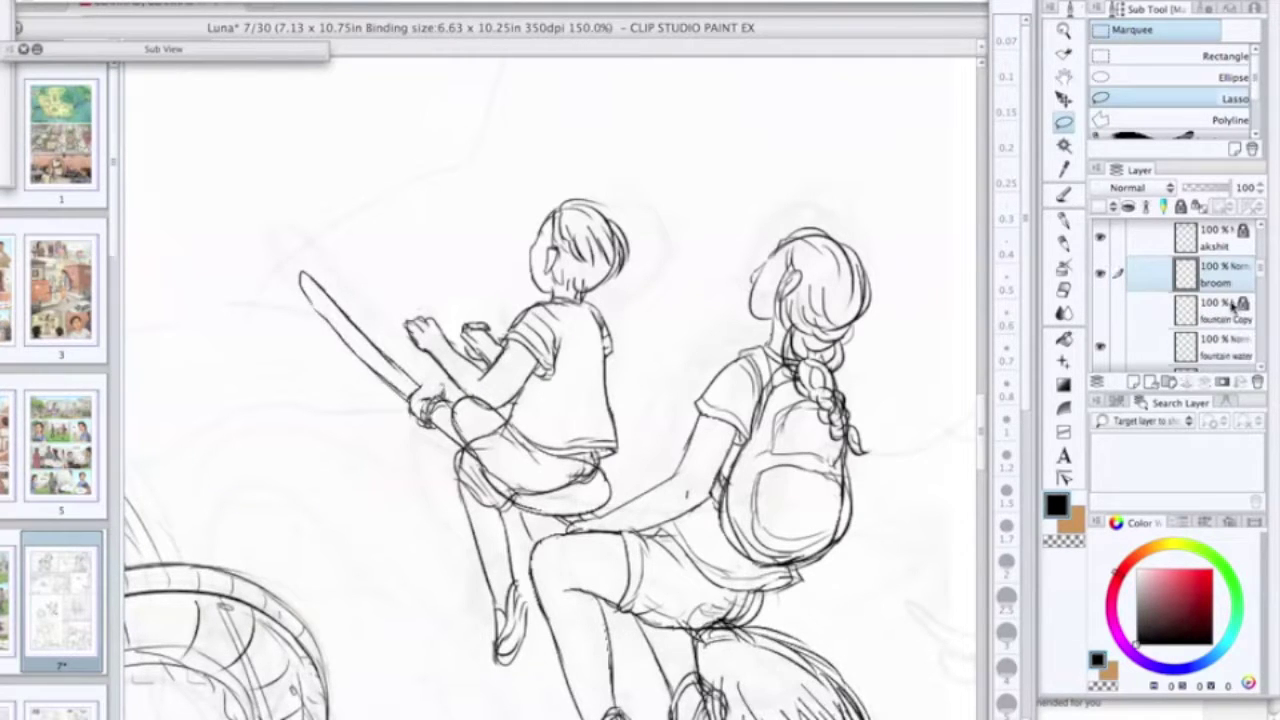
key("ctrl+z")
left_click(1102, 275)
left_click(1102, 275)
key("ctrl+v")
key("ctrl+z")
Step: Cut the handlebar onto its own layer, name that layer "handle", and lock the broom layer
key("ctrl+x")
key("ctrl+v")
double_click(1217, 281)
type("handle")
key("Return")
left_click(1224, 313)
left_click(1181, 207)
Step: Reshape the handlebar on the handle layer with free and mesh transforms, lowering its near grip, and clear the selection
left_click(1218, 276)
key("ctrl+t")
left_click_drag(535, 235, 543, 246)
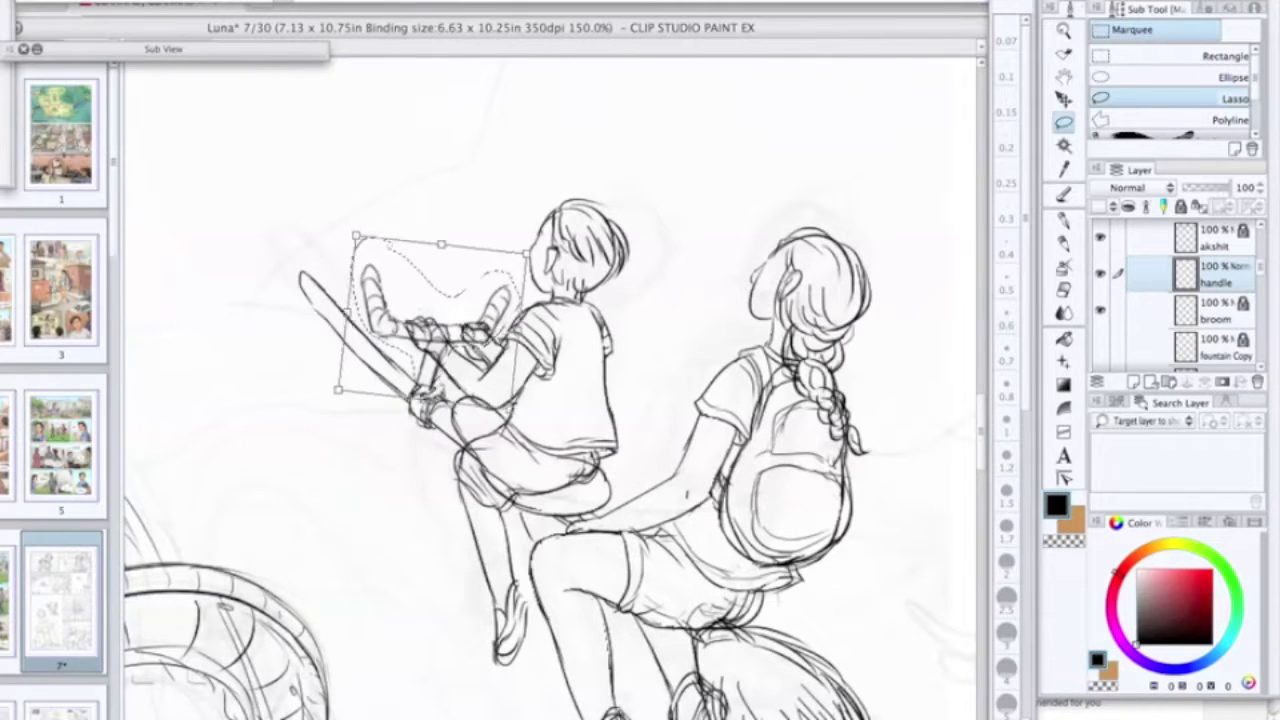
key("ctrl+minus")
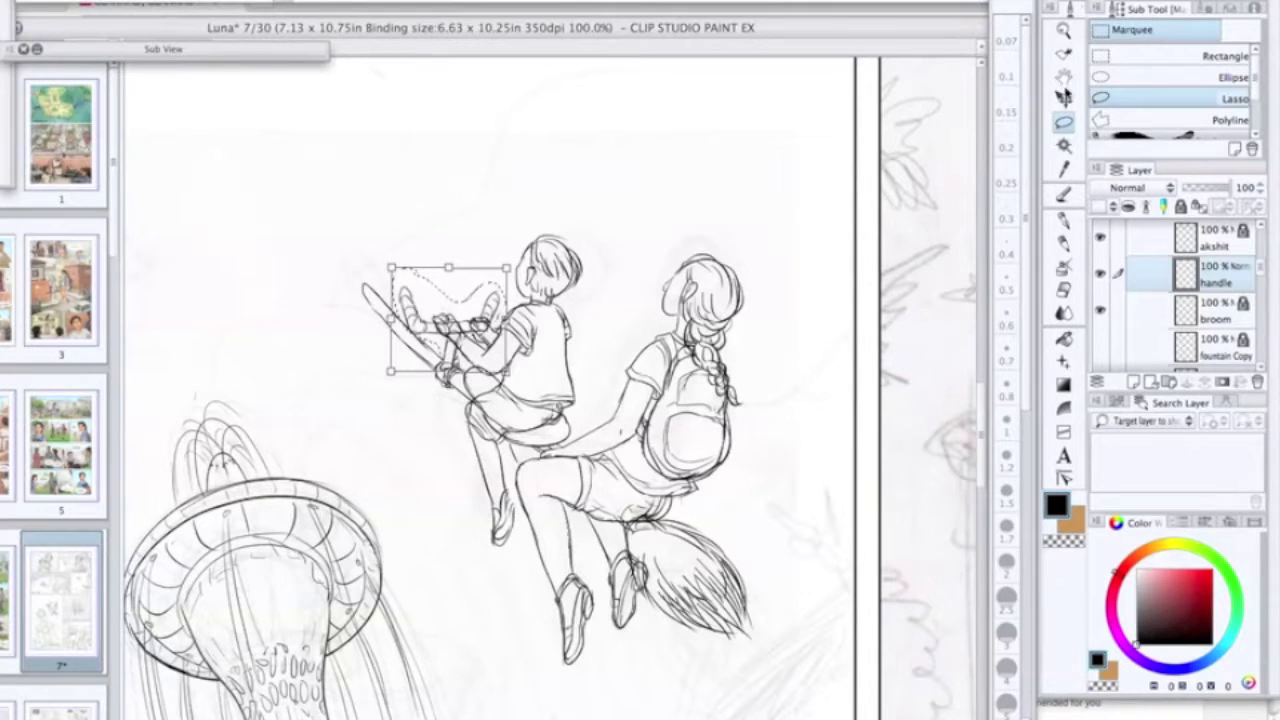
left_click(586, 366)
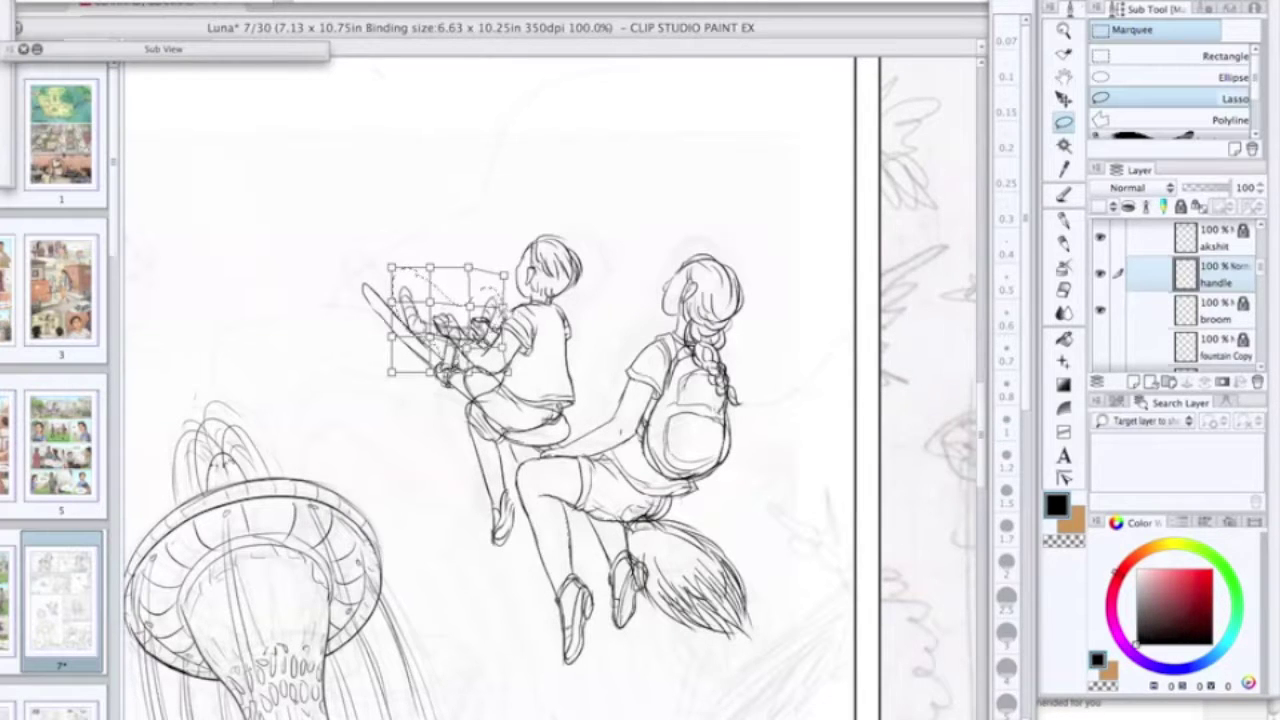
left_click(1064, 121)
left_click(742, 291)
left_click(754, 383)
key("super+z")
left_click(566, 1)
left_click(558, 387)
Step: Nudge the boy's line art left and slightly down so his hands line up with the handlebar
key("super+plus")
key("super+plus")
left_click(1220, 242)
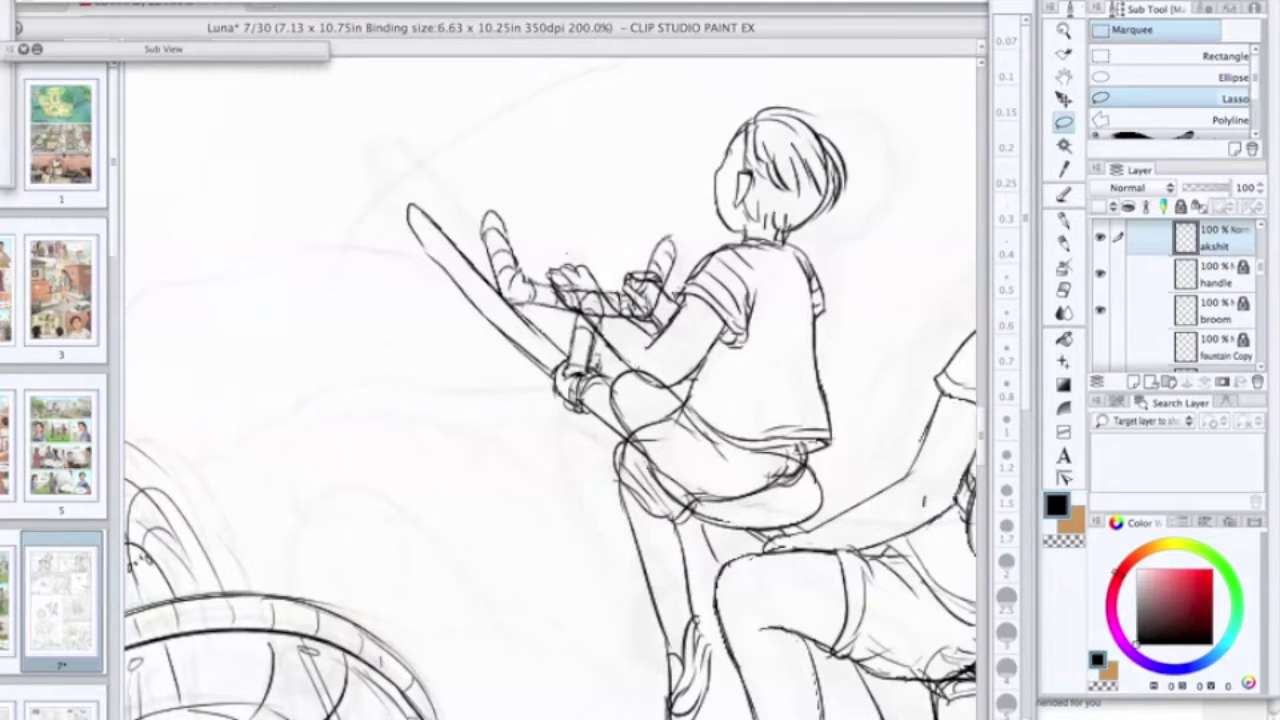
left_click(1063, 97)
key("Left")
key("Left")
key("Left")
key("Left")
key("Left")
key("Left")
key("Left")
key("Left")
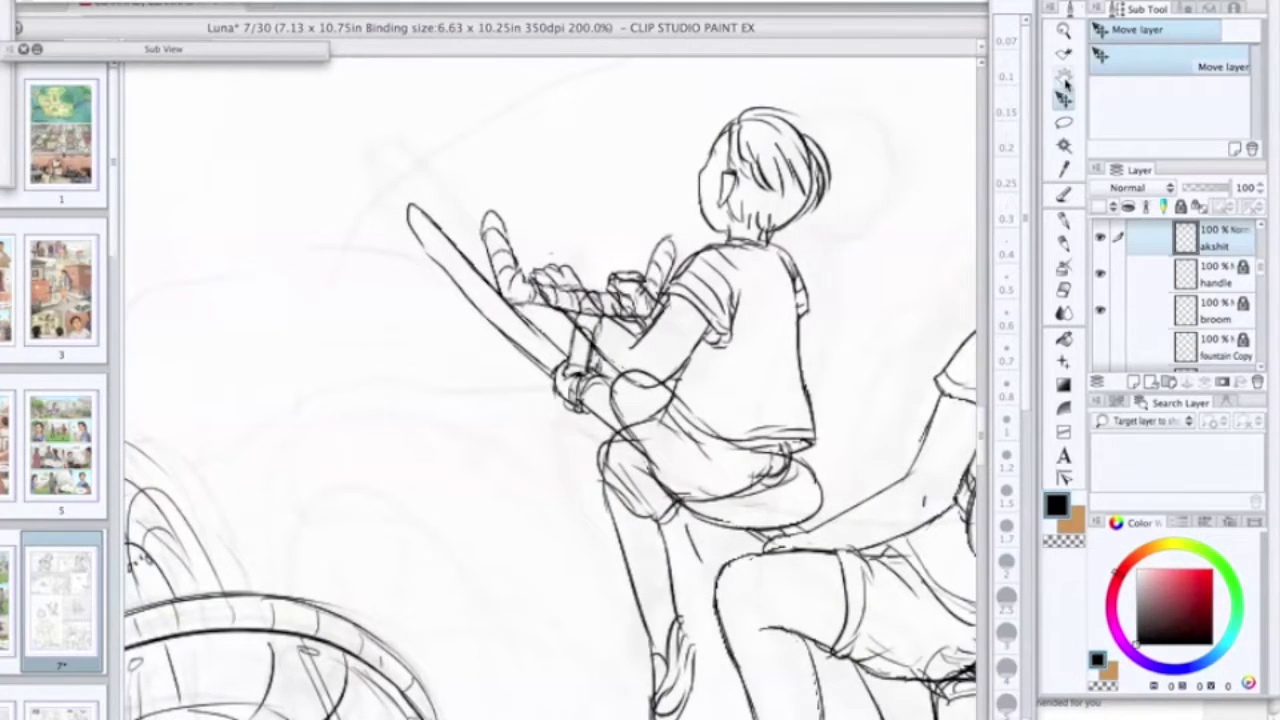
key("Down")
key("Down")
Step: Strengthen the outlines of the boy's near forearm and elbow with the mapping pen
left_click(1063, 220)
left_click_drag(602, 358, 660, 384)
left_click_drag(702, 332, 662, 388)
key("e")
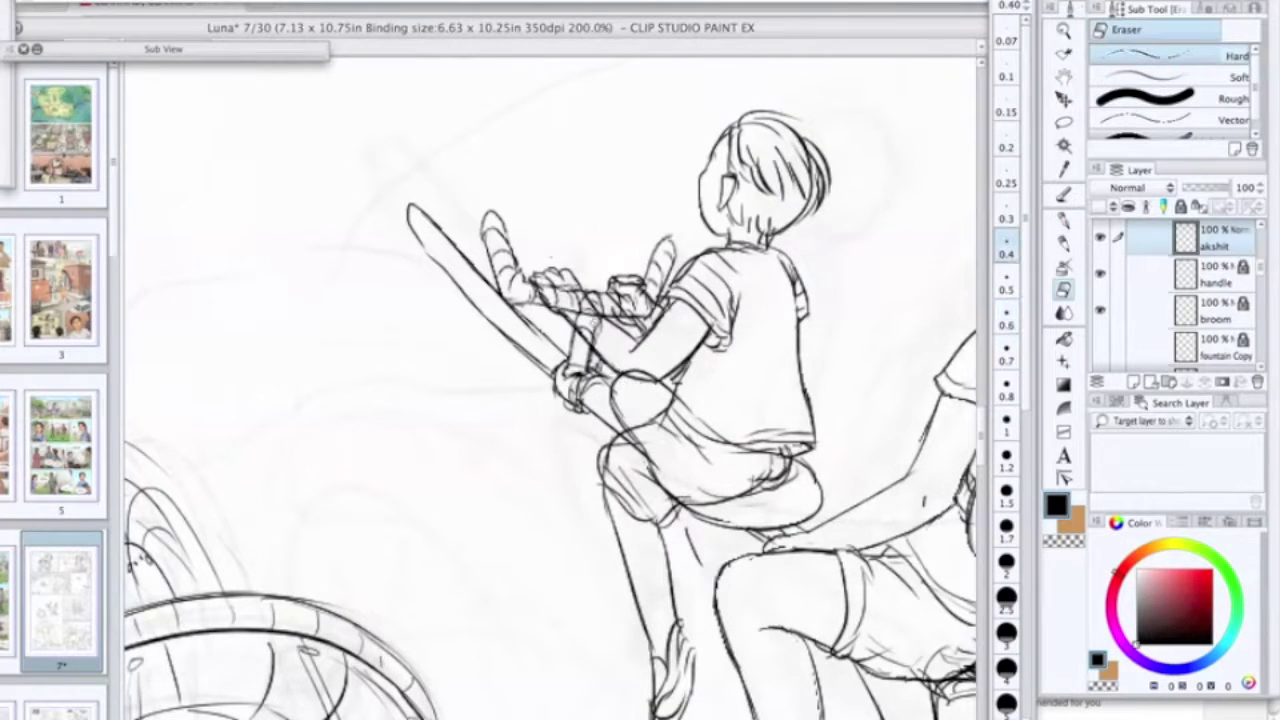
Step: Draw curved horizontal stripes across the chest and lower part of the boy's shirt
key("p")
left_click_drag(710, 414, 830, 418)
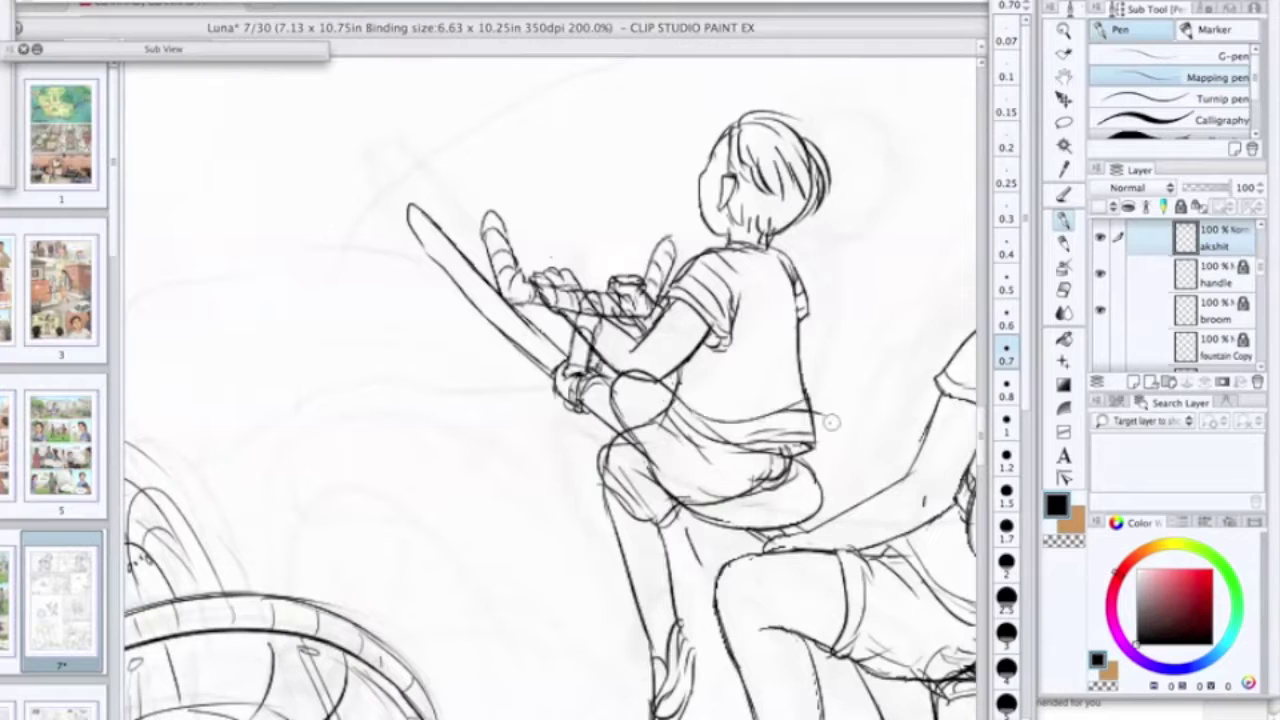
mouse_move(706, 406)
left_mouse_down()
mouse_move(804, 396)
mouse_move(822, 414)
left_mouse_up()
key("e")
key("p")
left_click_drag(694, 359, 799, 357)
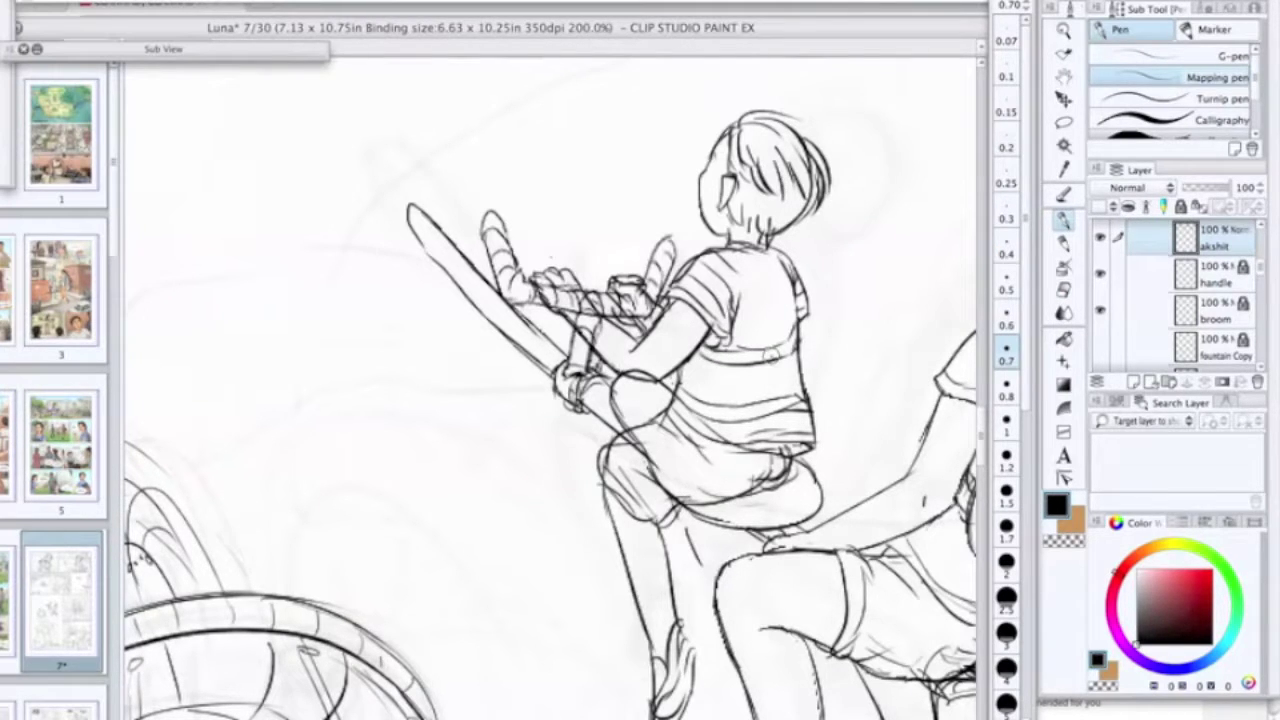
Step: Redraw the fingers of both the boy's hands gripping the handlebar, erasing the rough lines between strokes
mouse_move(544, 276)
left_mouse_down()
mouse_move(579, 288)
mouse_move(560, 308)
mouse_move(560, 268)
mouse_move(538, 288)
mouse_move(550, 310)
mouse_move(586, 314)
left_mouse_up()
left_click(1064, 290)
left_click(1064, 220)
mouse_move(602, 288)
left_mouse_down()
mouse_move(604, 316)
mouse_move(622, 316)
mouse_move(638, 282)
mouse_move(654, 308)
mouse_move(628, 320)
mouse_move(604, 290)
mouse_move(626, 288)
mouse_move(632, 306)
left_mouse_up()
left_click(1064, 290)
left_click(1064, 220)
left_click(1064, 290)
key("p")
left_click_drag(634, 290, 642, 308)
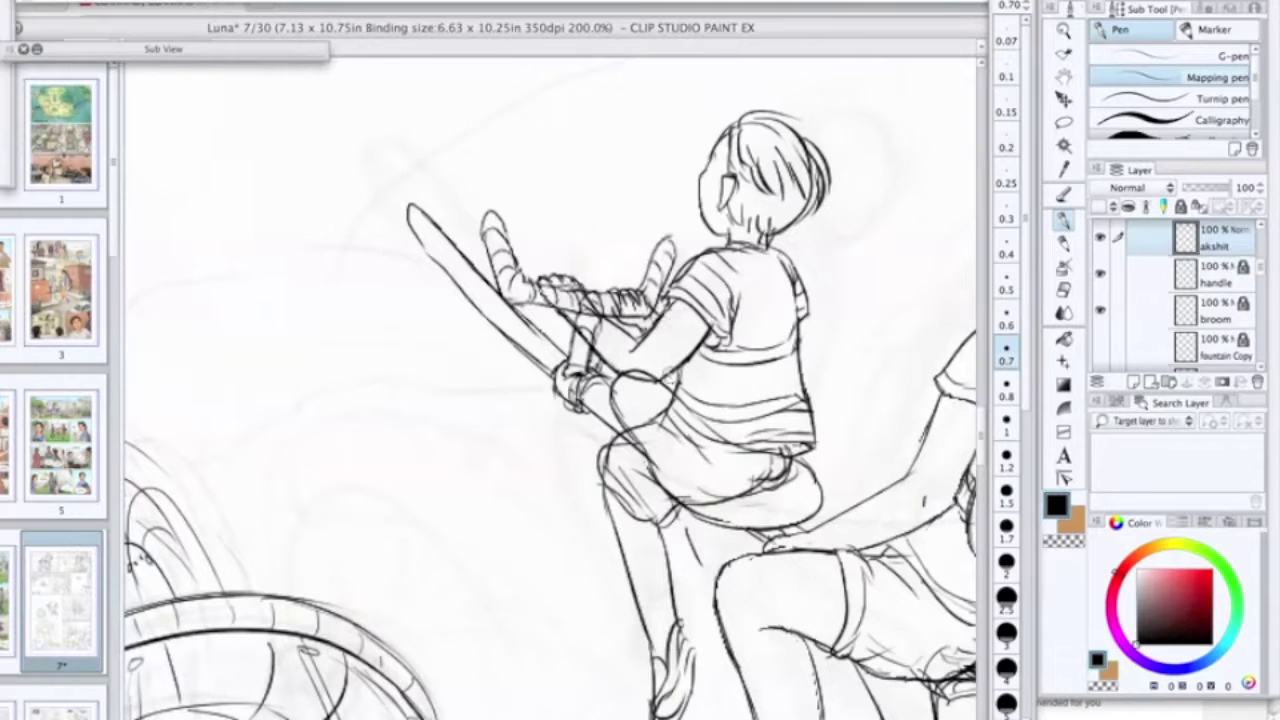
Step: Clean up the lines around the boy's thigh and the broom seat with the eraser and return to the pen
left_click_drag(726, 453, 689, 349)
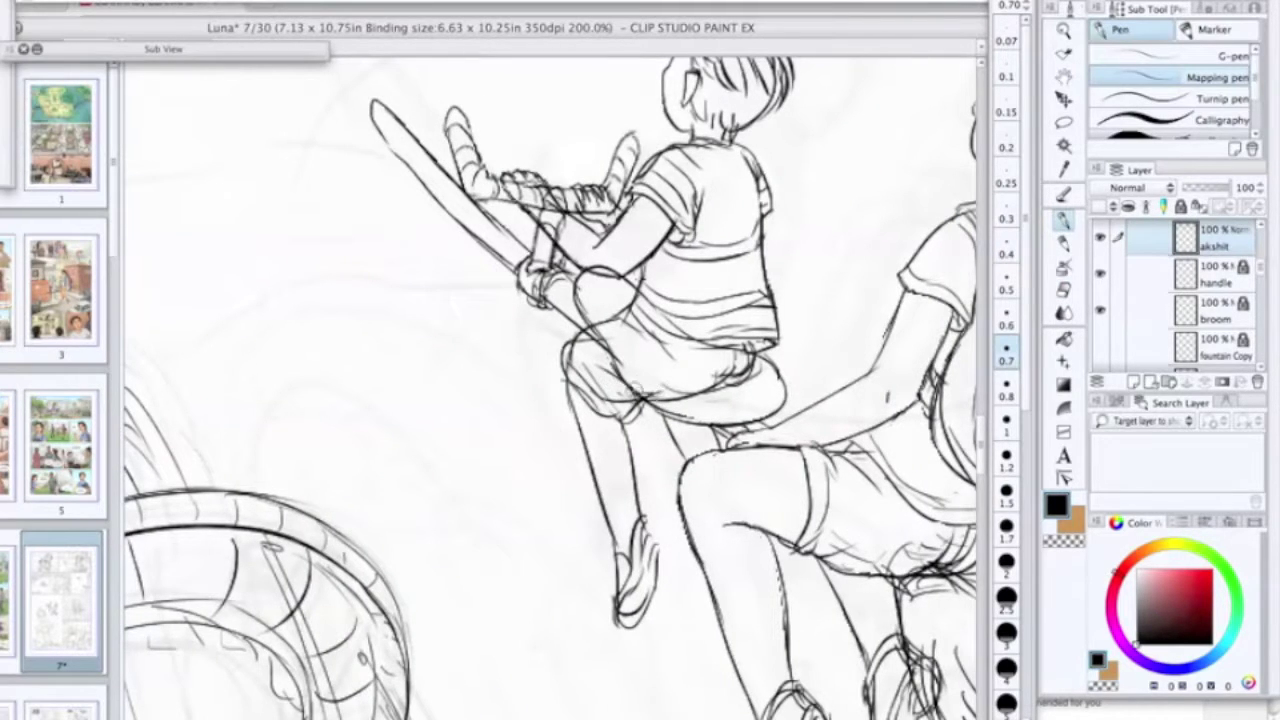
key("e")
left_click_drag(672, 408, 655, 397)
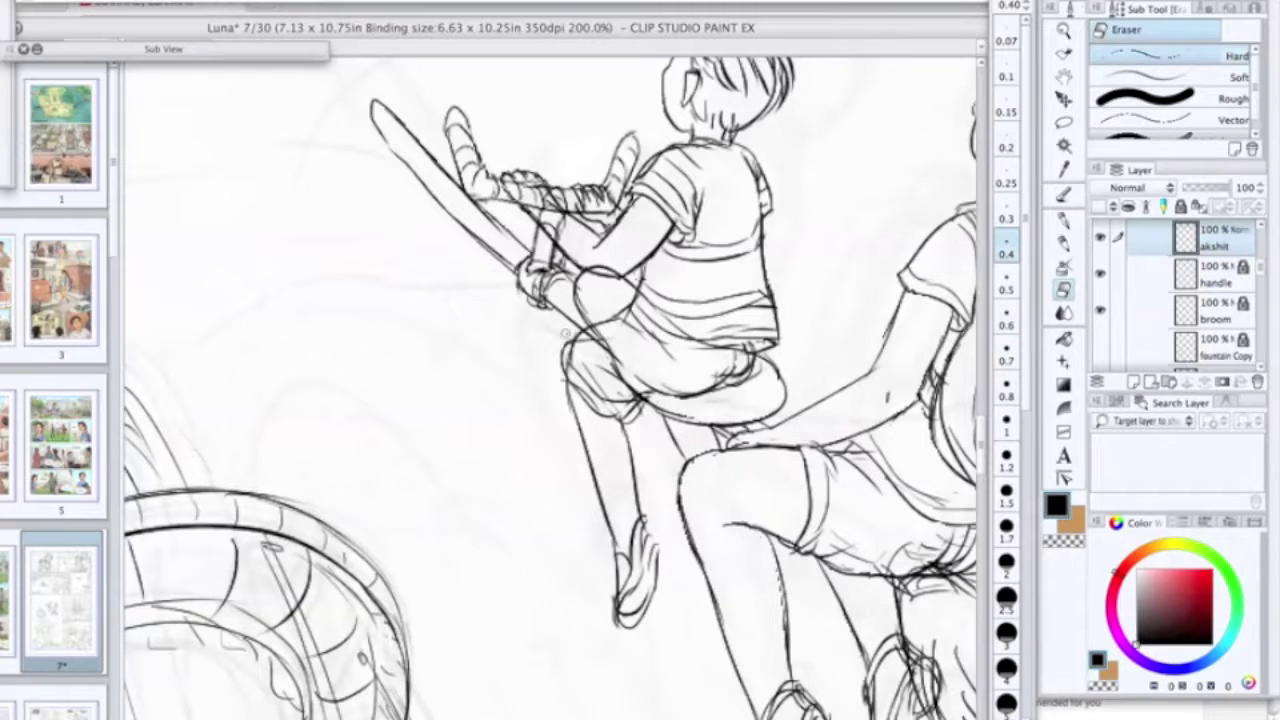
key("p")
scroll(578, 345, "up", 2)
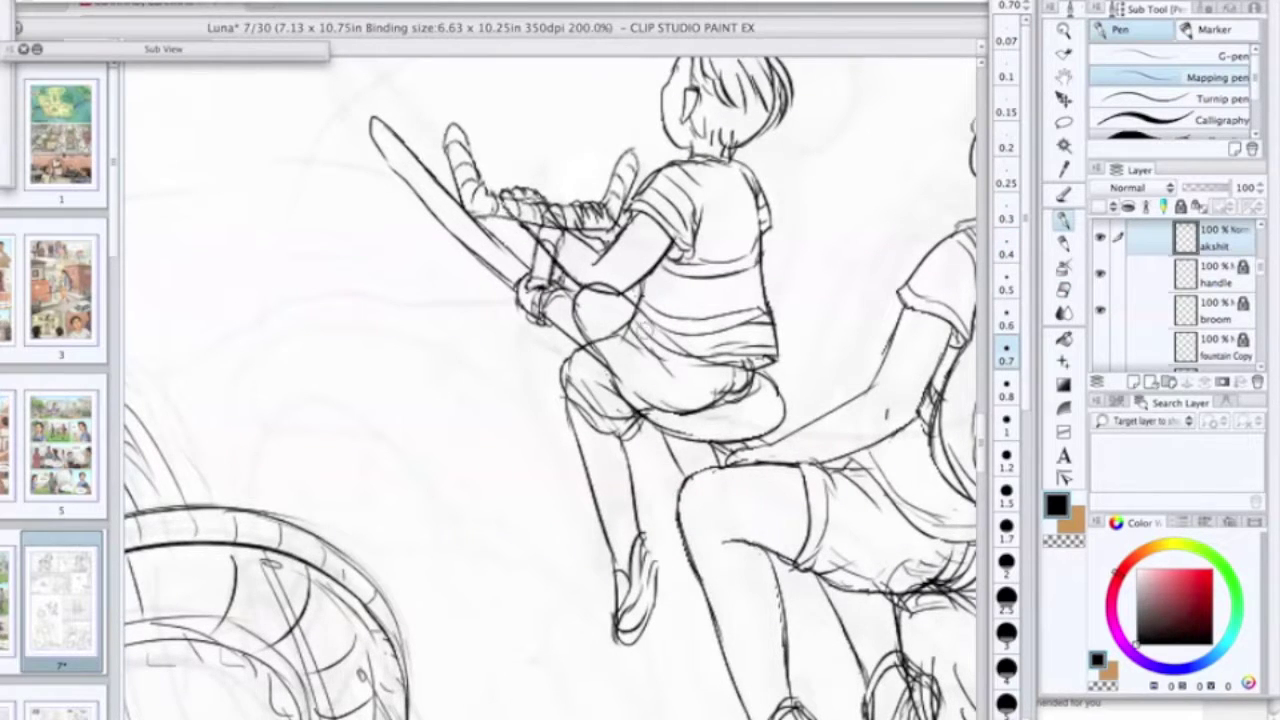
scroll(662, 198, "up", 5)
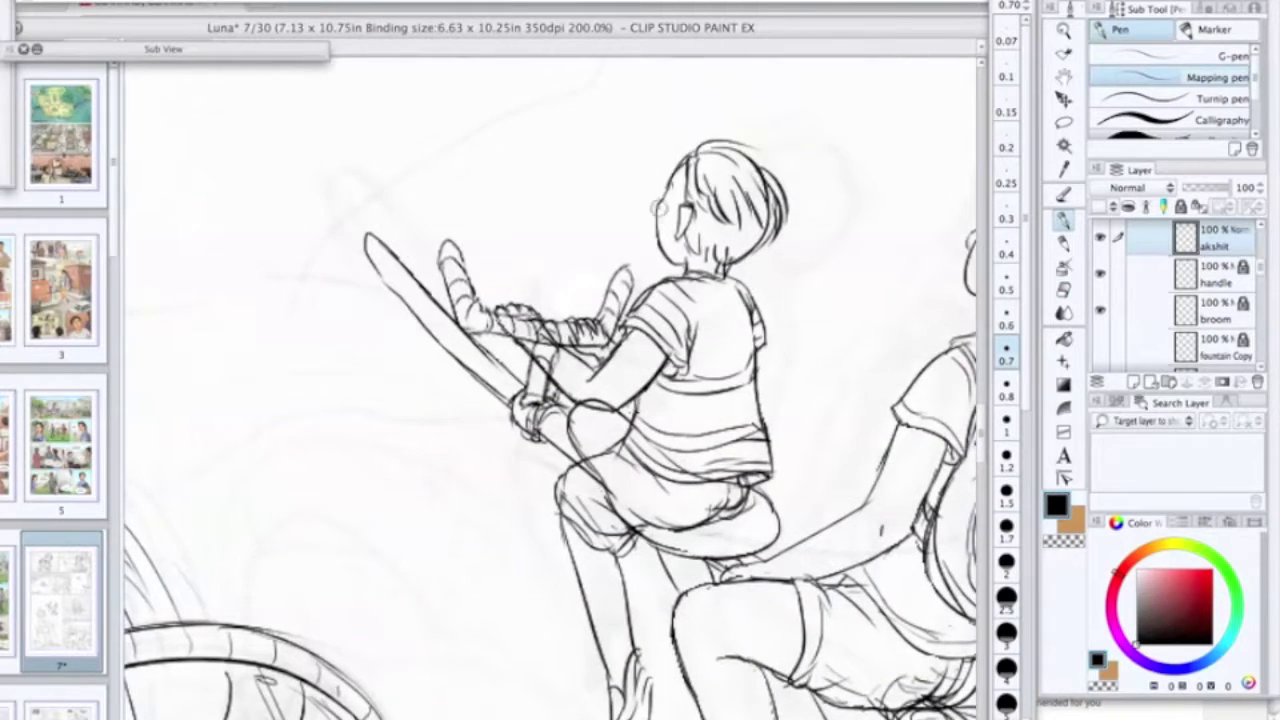
Step: Add ink strokes to the boy's ear and to the hair tips at the back of his head
left_click_drag(680, 208, 680, 236)
left_click_drag(743, 208, 768, 242)
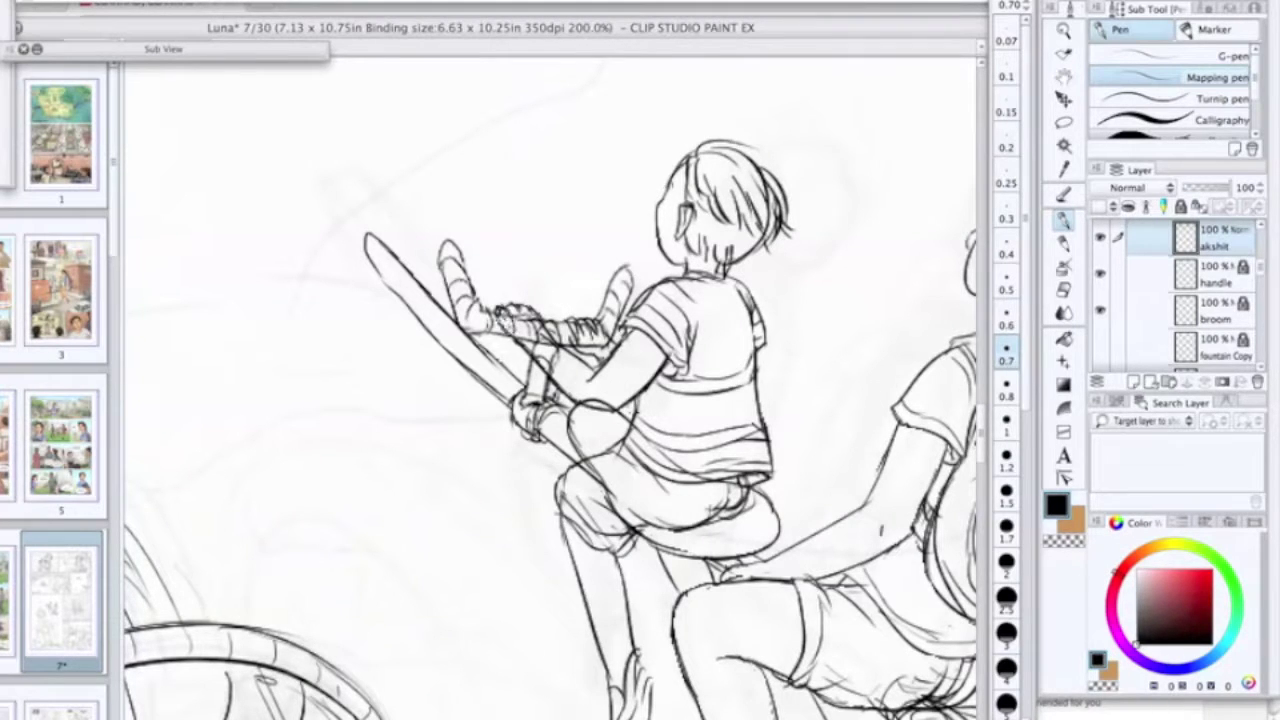
key("e")
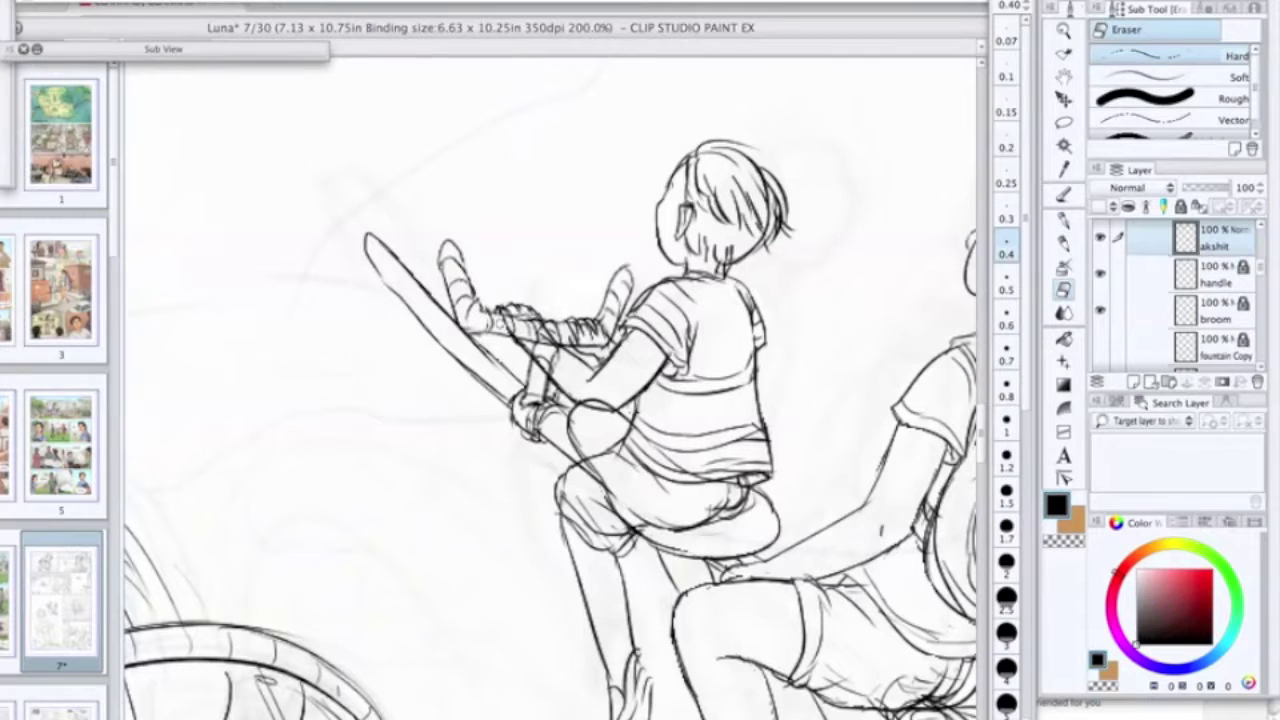
Step: Erase the handlebar lines crossing the boy's hands and forearm on the handle layer, and return to the boy's layer with the pen
left_click(1216, 283)
key("p")
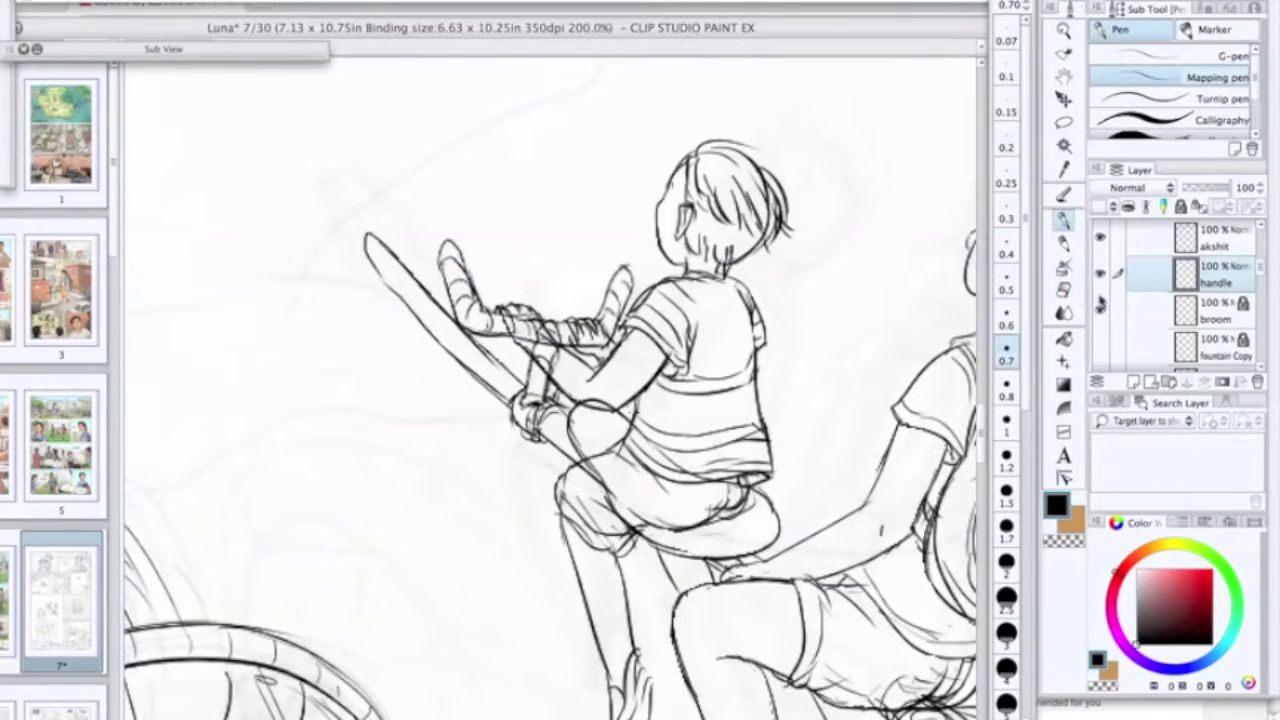
key("e")
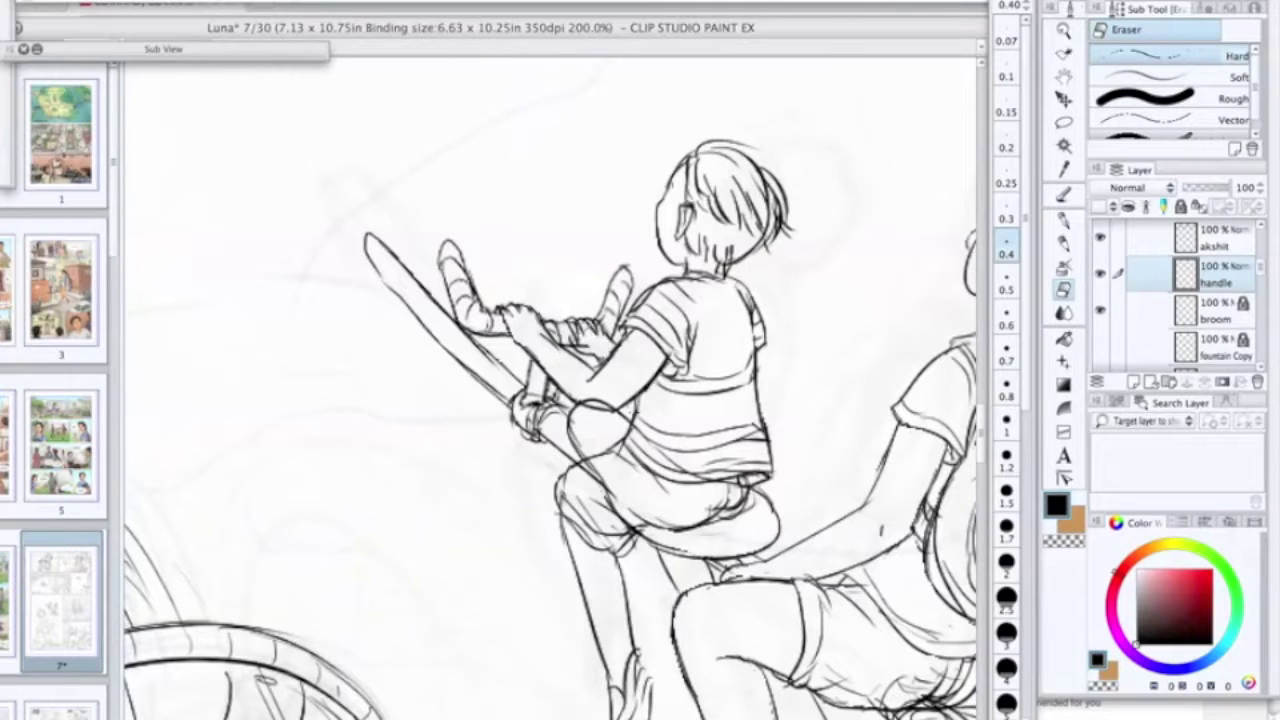
left_click(1218, 248)
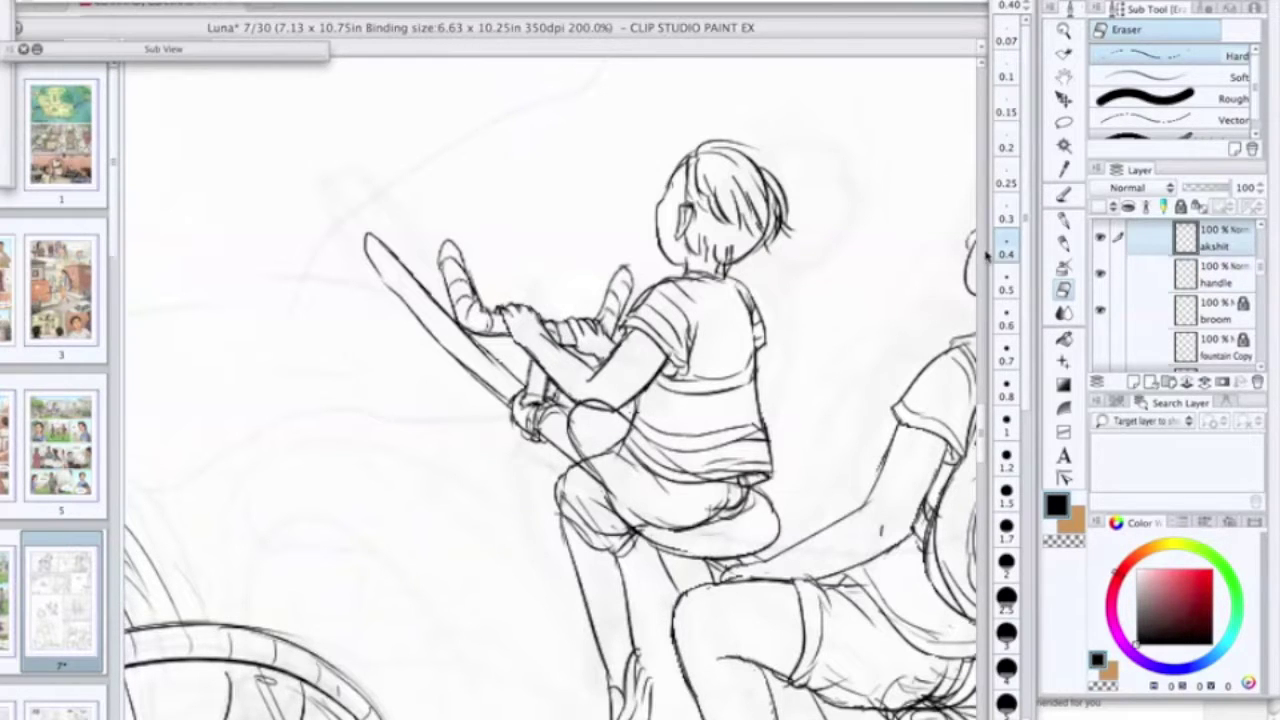
key("p")
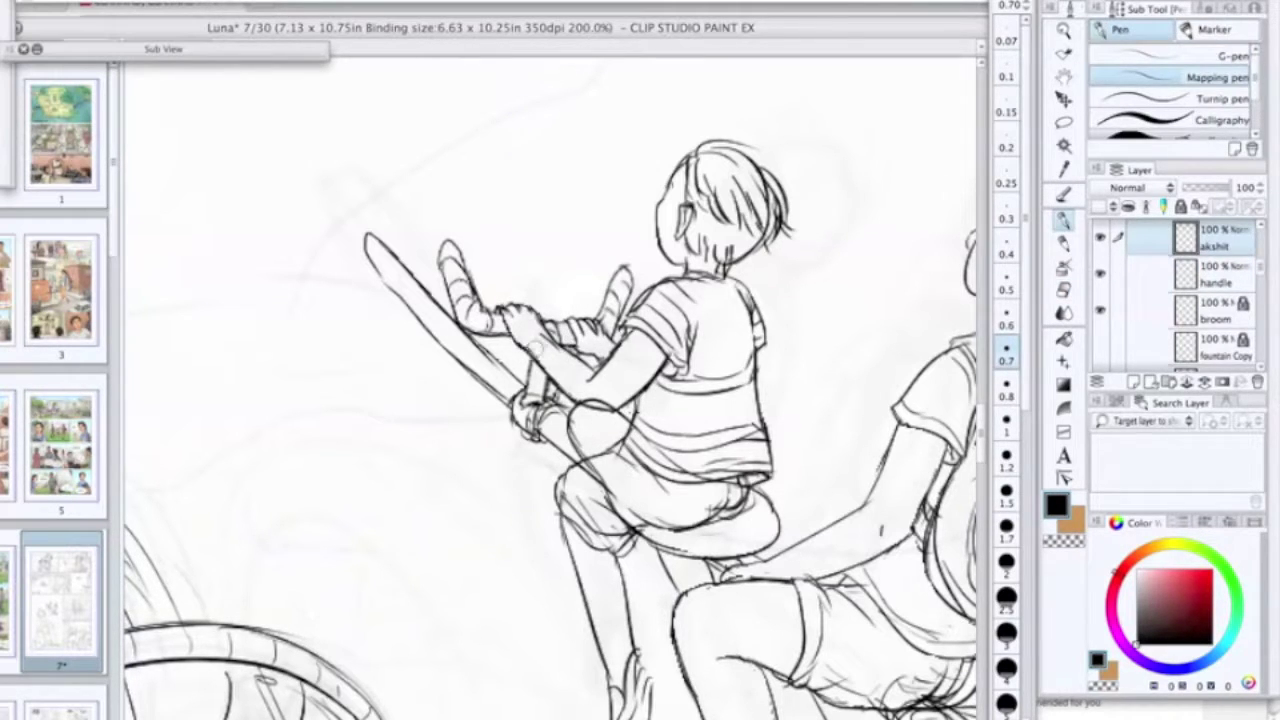
Step: Unlock the broom layer, erase its lines crossing the boy's elbow with a 0.8 eraser, and return to the boy's layer
key("e")
left_click(1214, 311)
left_click(1181, 207)
left_click(1007, 389)
left_click_drag(581, 402, 601, 399)
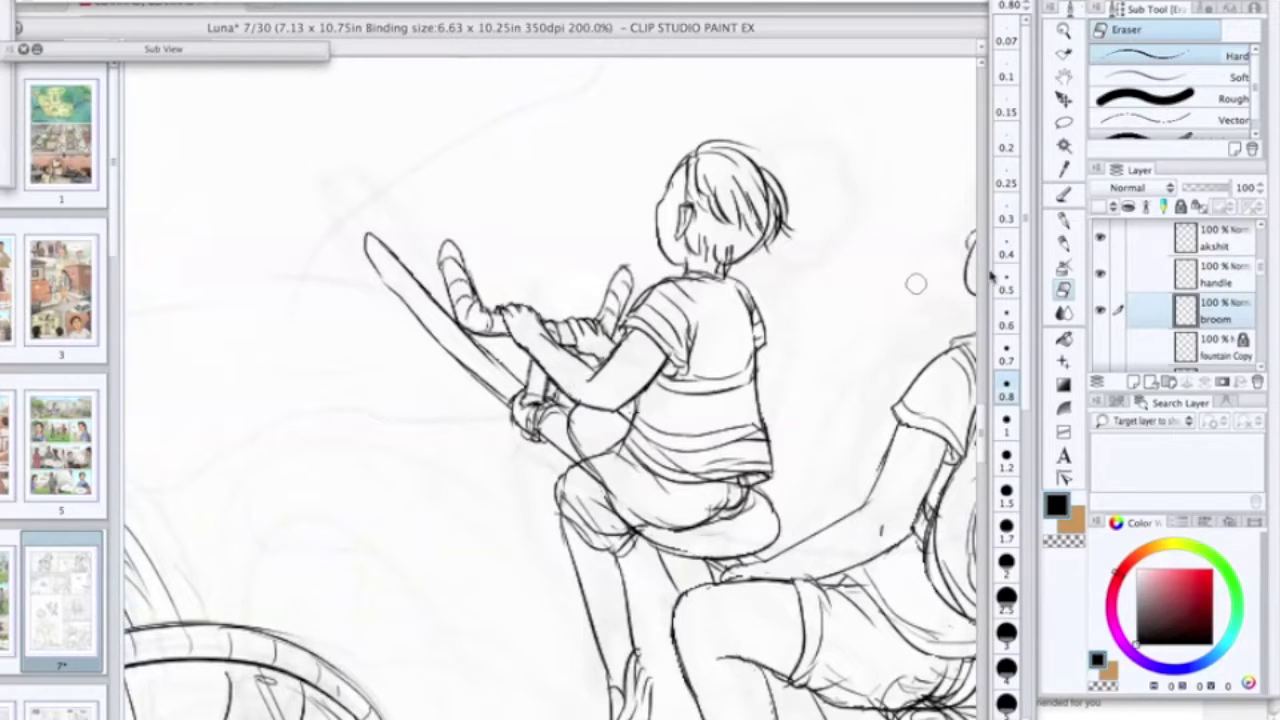
key("alt+bracketright")
key("alt+bracketright")
key("p")
key("e")
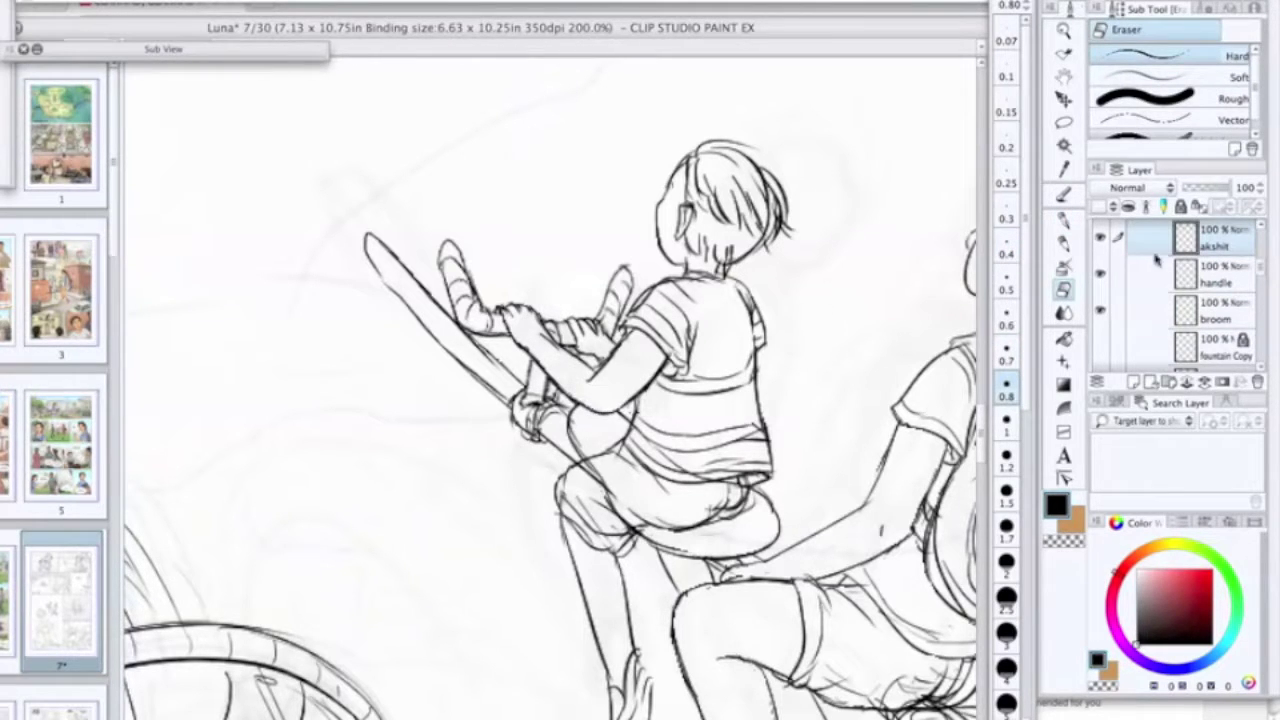
Step: Erase the broom lines running through the boy's thigh on the broom layer and ink an inner curve along the seat
key("alt+bracketleft")
key("alt+bracketleft")
key("p")
key("e")
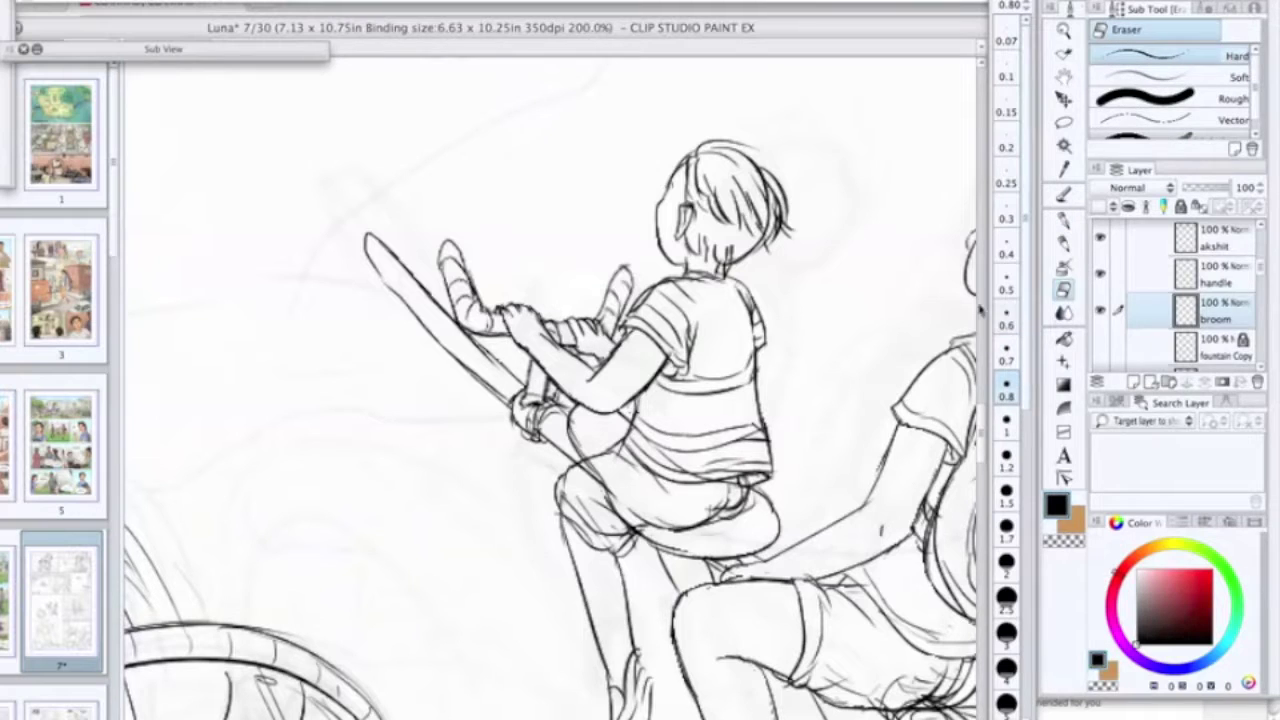
key("p")
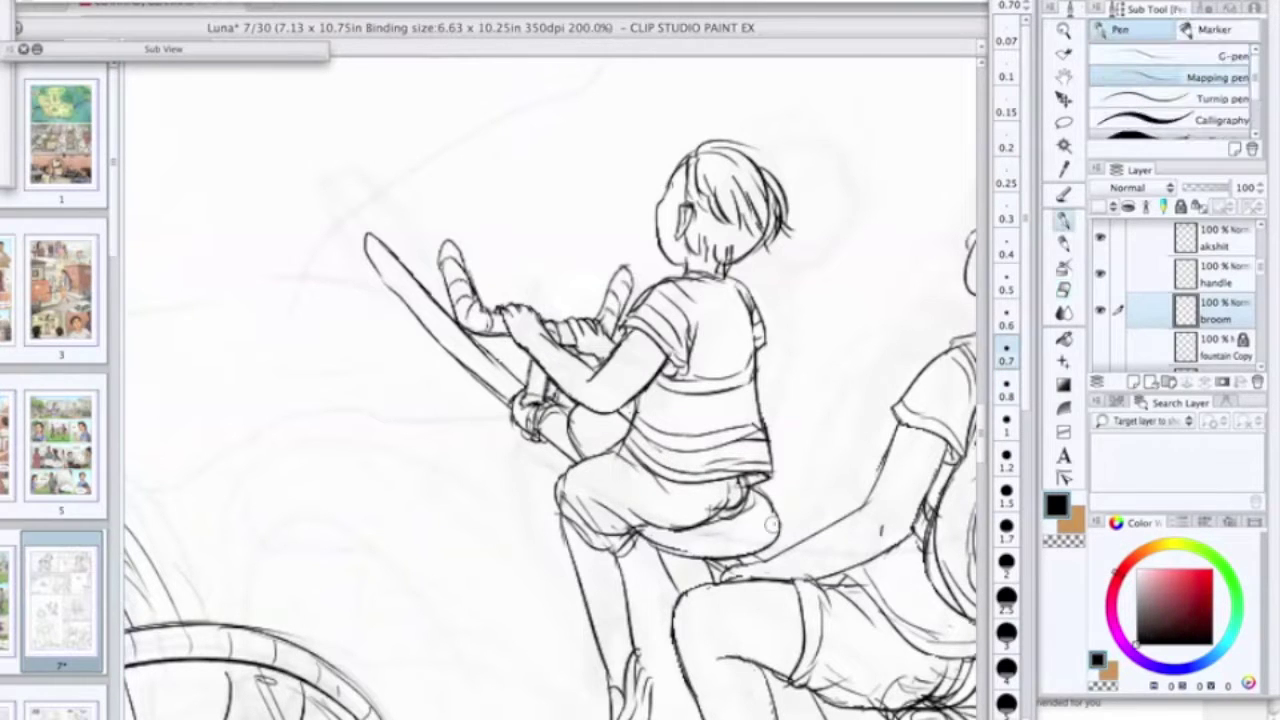
key("e")
key("p")
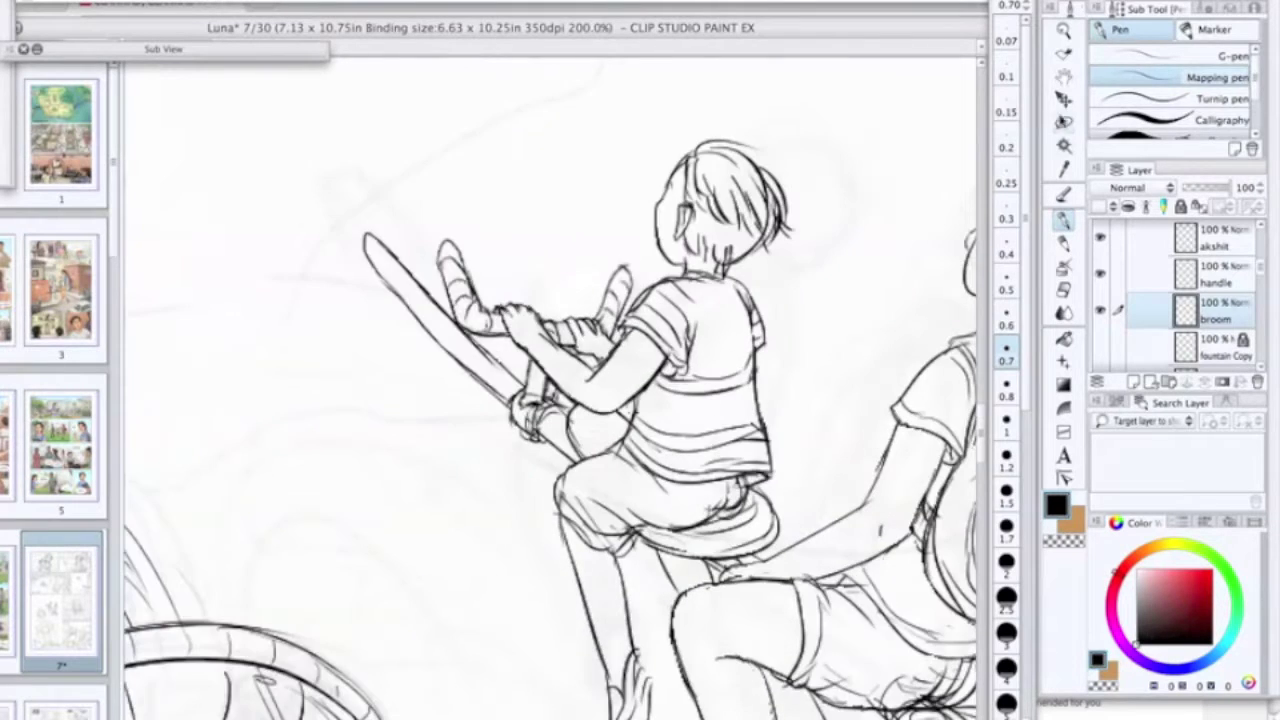
Step: Lasso the boy's foot on his layer, move it up to shorten the lower leg, and deselect
left_click(1063, 122)
left_click_drag(562, 536, 568, 158)
left_click_drag(668, 263, 656, 260)
left_click(1201, 241)
key("k")
left_click_drag(636, 330, 630, 294)
left_click(1063, 222)
key("k")
scroll(633, 287, "down", 3)
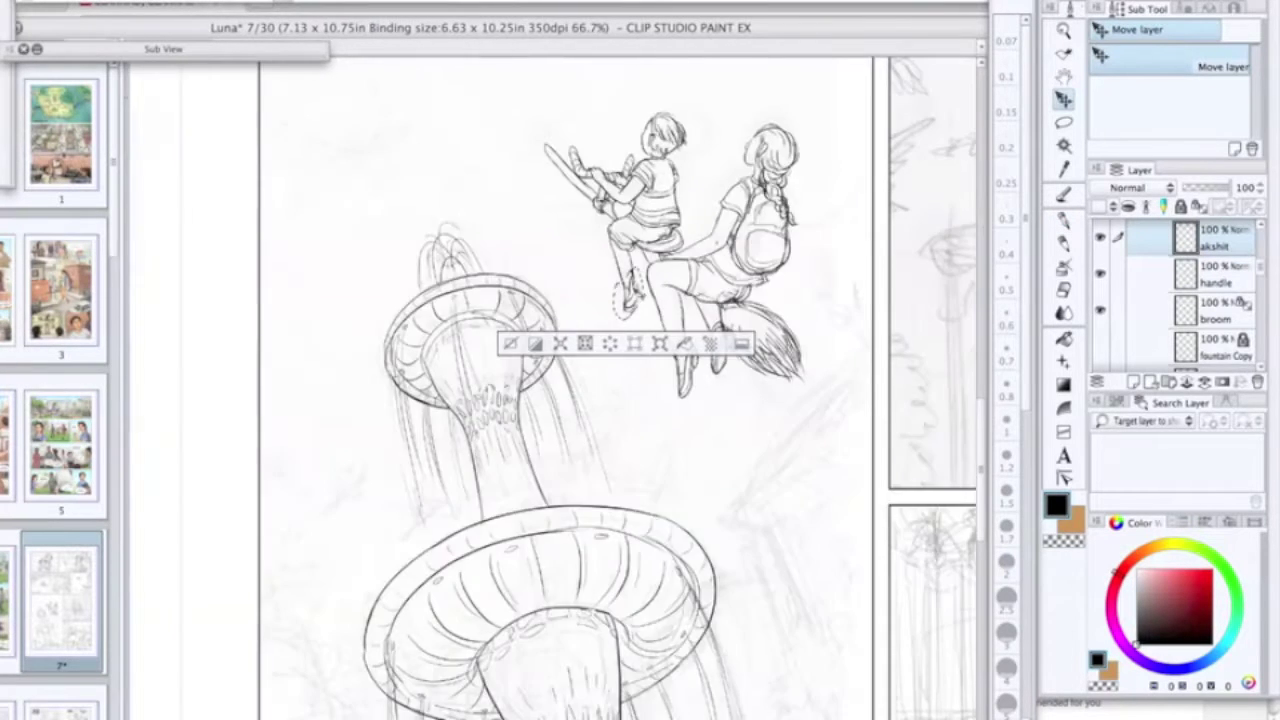
key("ctrl+plus")
key("ctrl+plus")
key("ctrl+plus")
key("ctrl+plus")
key("ctrl+d")
Step: Redraw the boy's ankle and shoe with the mapping pen, erasing the leftover lines between strokes
key("p")
left_click_drag(640, 252, 647, 298)
key("e")
key("p")
mouse_move(607, 345)
left_mouse_down()
mouse_move(624, 354)
mouse_move(603, 348)
mouse_move(614, 325)
mouse_move(624, 350)
left_mouse_up()
key("e")
key("p")
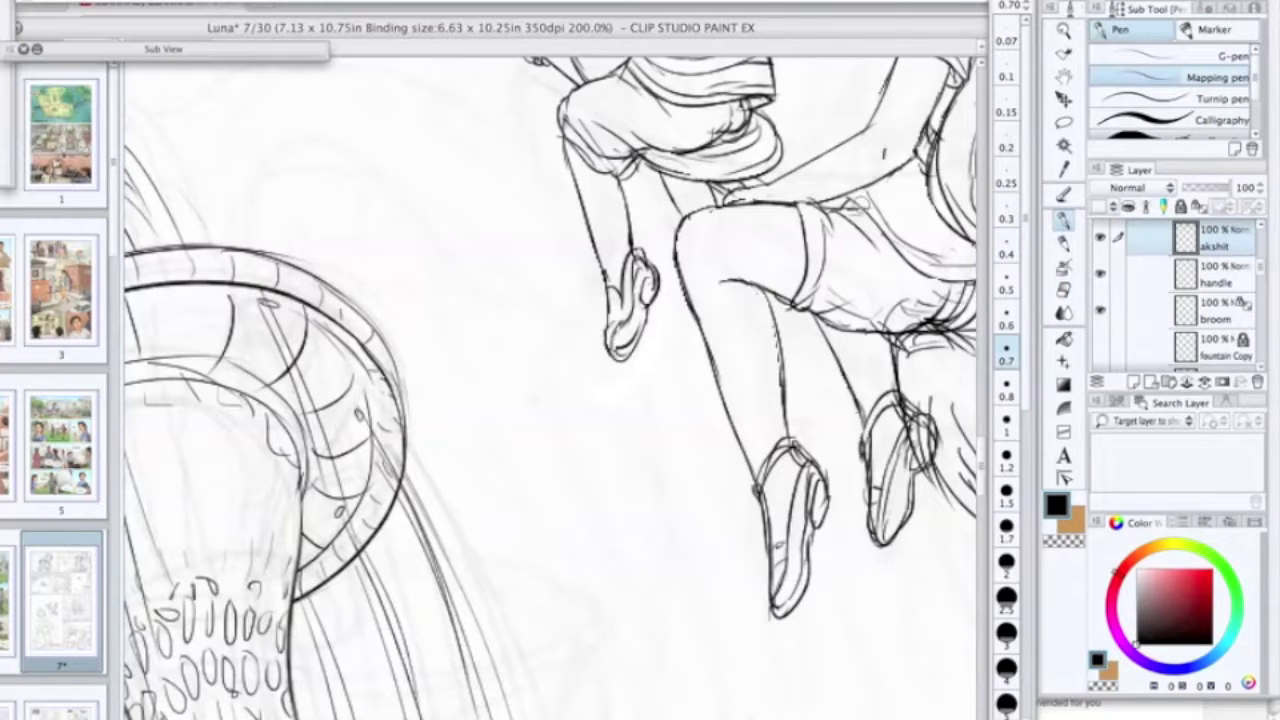
Step: Clean up the outline of the boy's far shoulder and draw a curved collar at the base of his neck
key("ctrl+minus")
key("ctrl+minus")
key("ctrl+plus")
key("ctrl+plus")
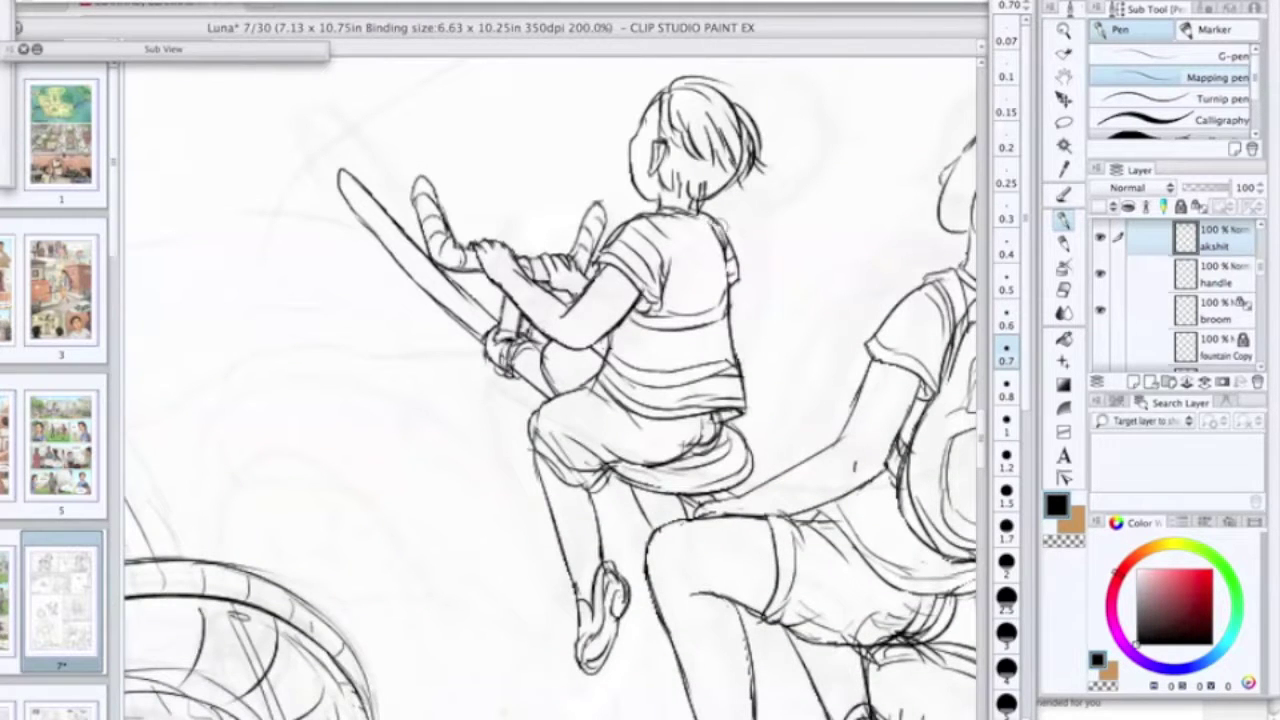
key("e")
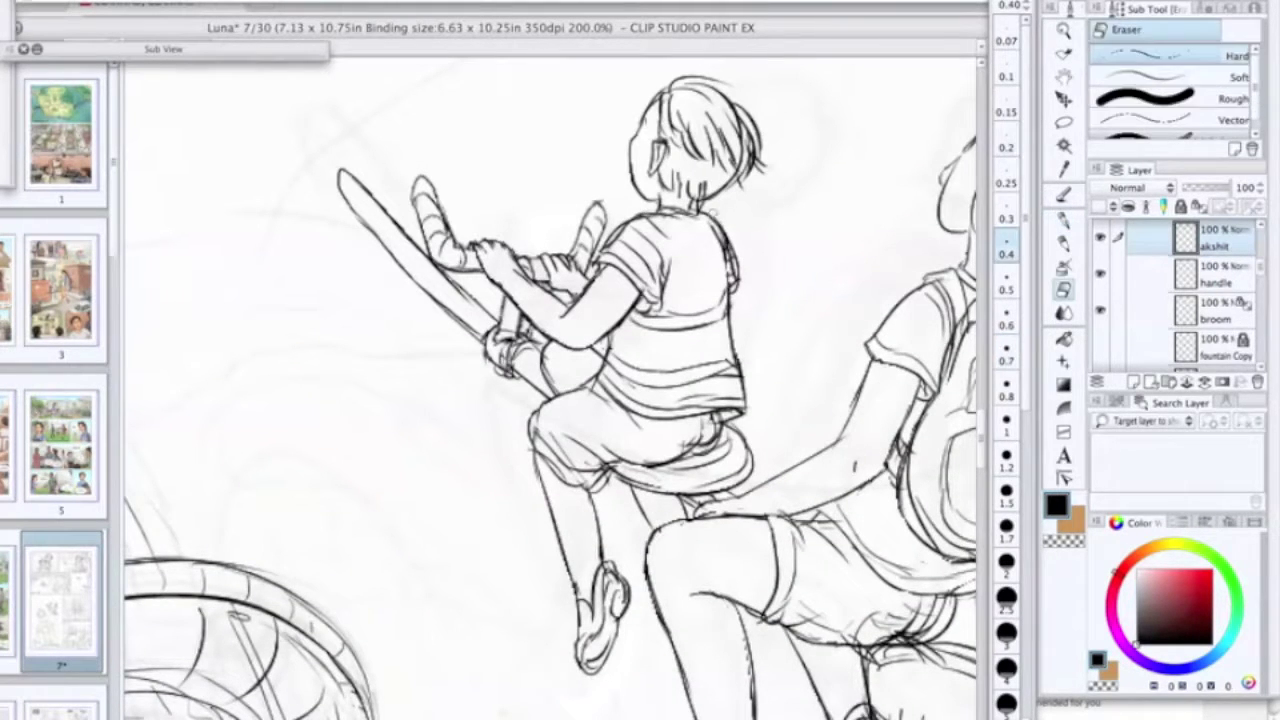
key("p")
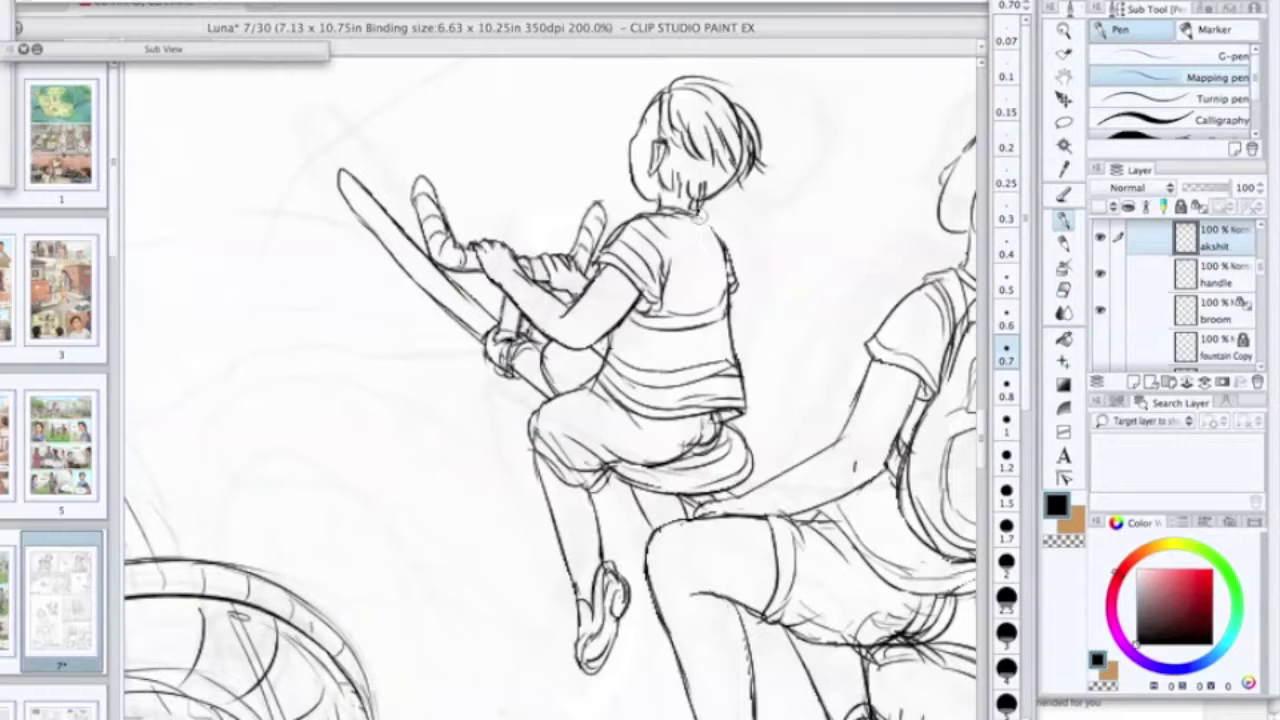
key("e")
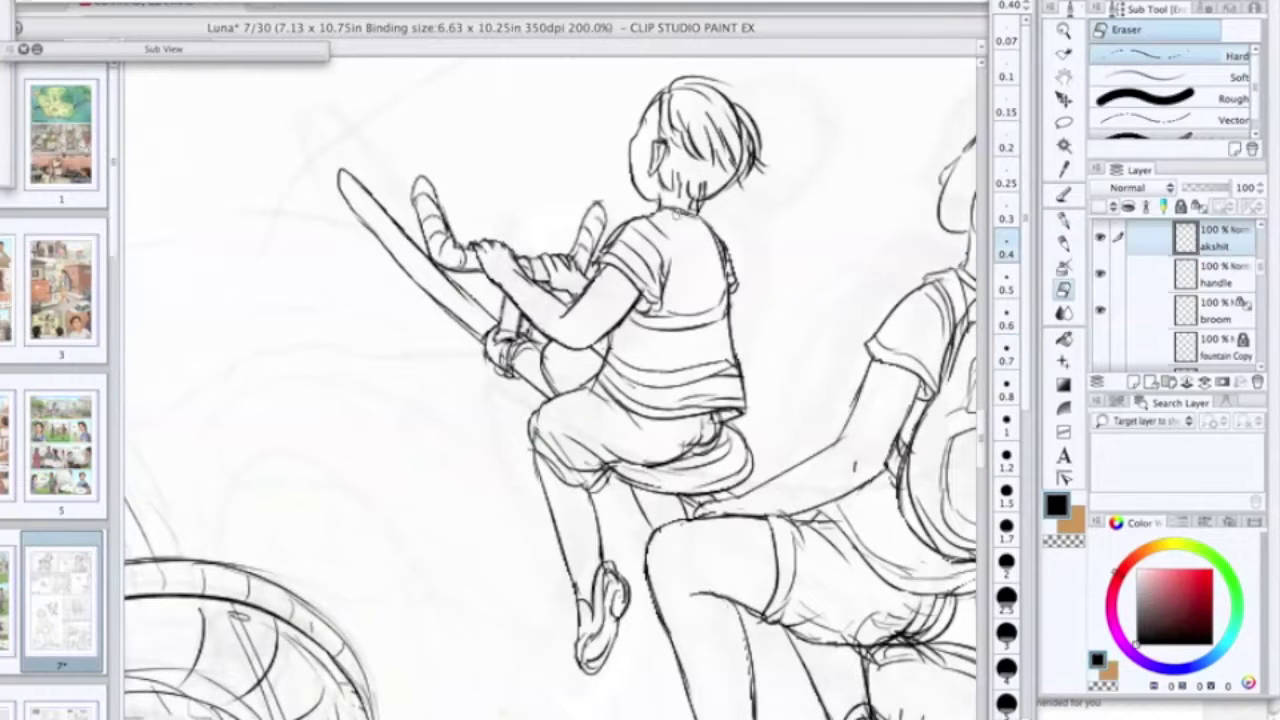
key("p")
left_click_drag(655, 214, 702, 222)
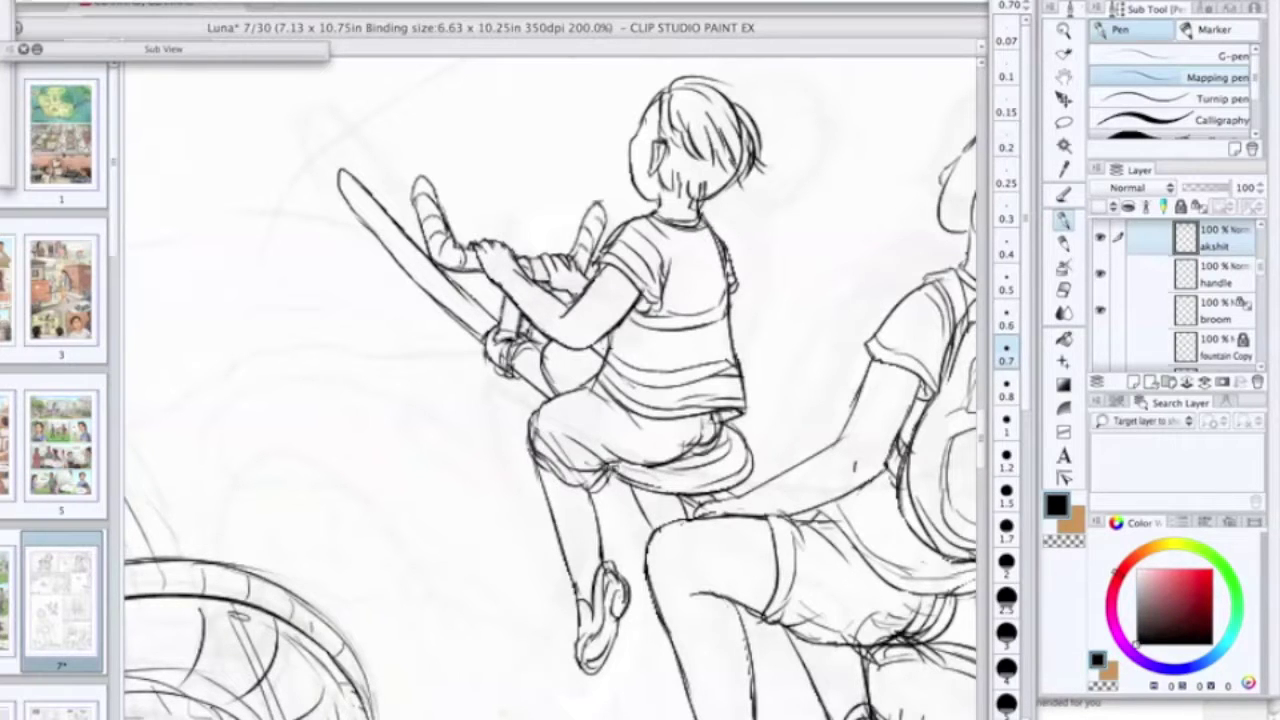
Step: Touch up the lines of the boy's shirt, knee and face, alternating between the eraser and the mapping pen
key("e")
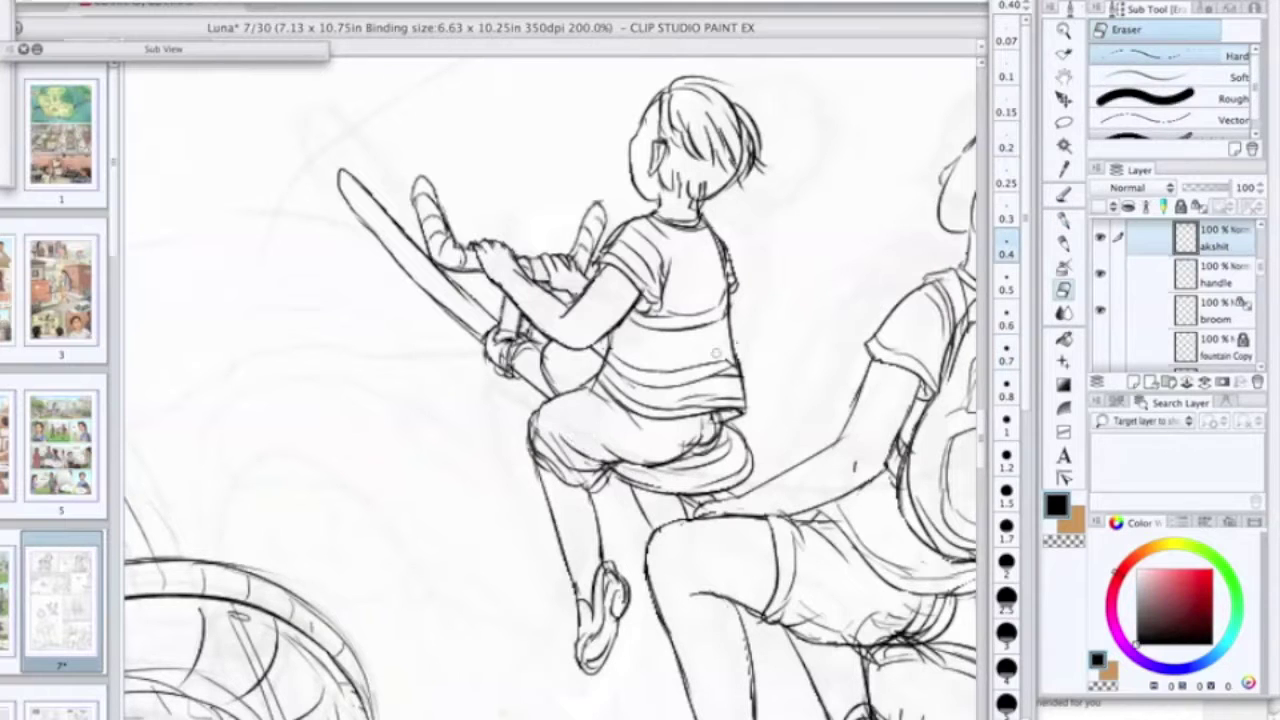
key("p")
key("super+minus")
key("super+plus")
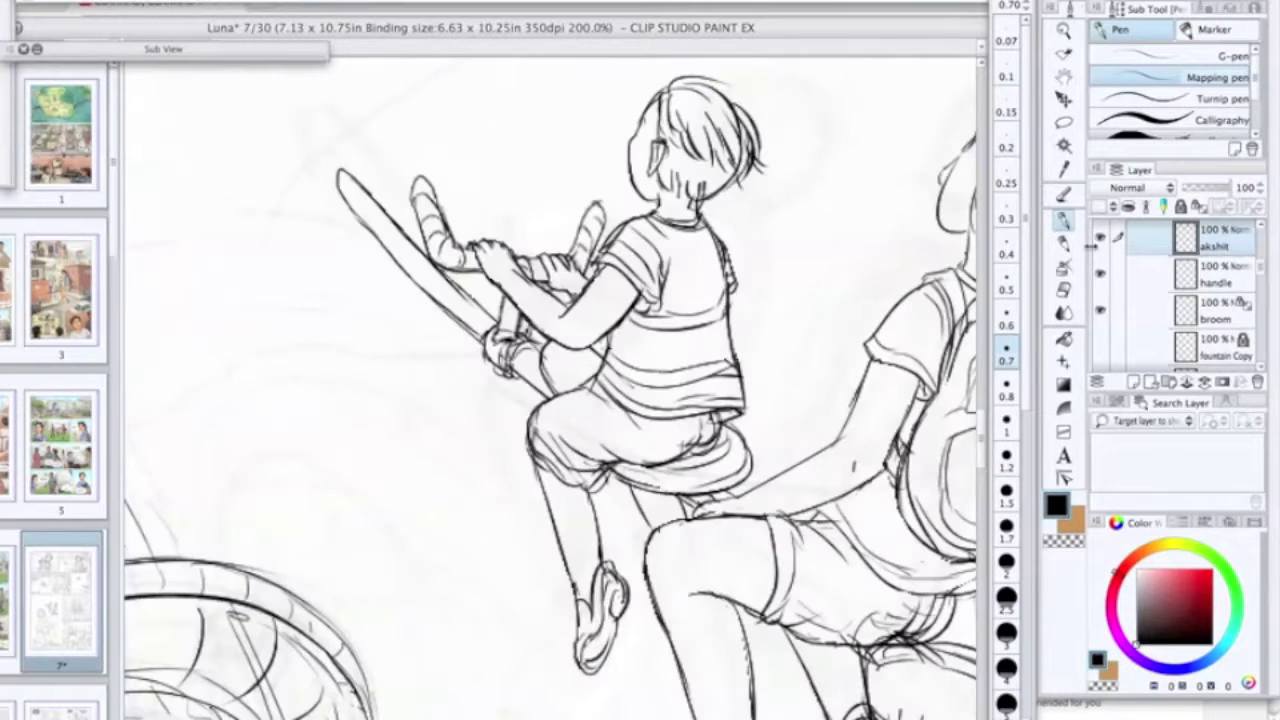
key("e")
key("p")
key("e")
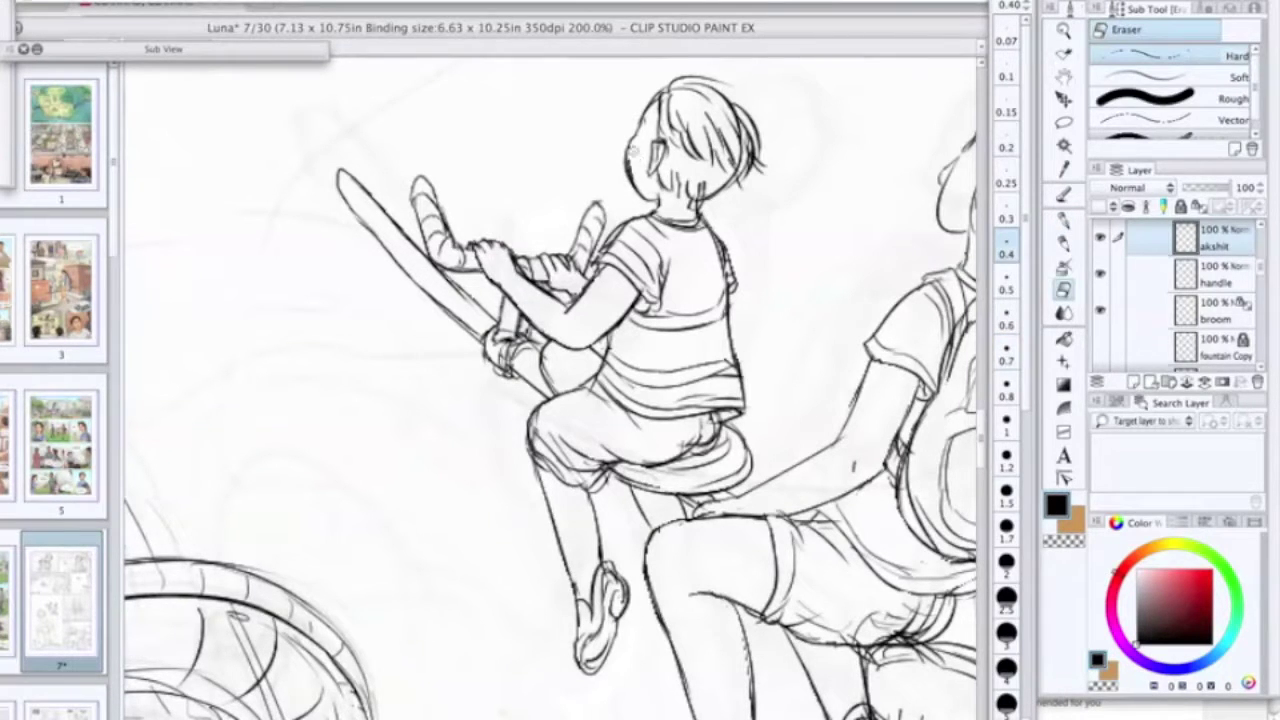
key("p")
Step: Unlock the broom layer, and ink the girl's fingers resting on the broom seat on her own layer
scroll(690, 132, "down", 3)
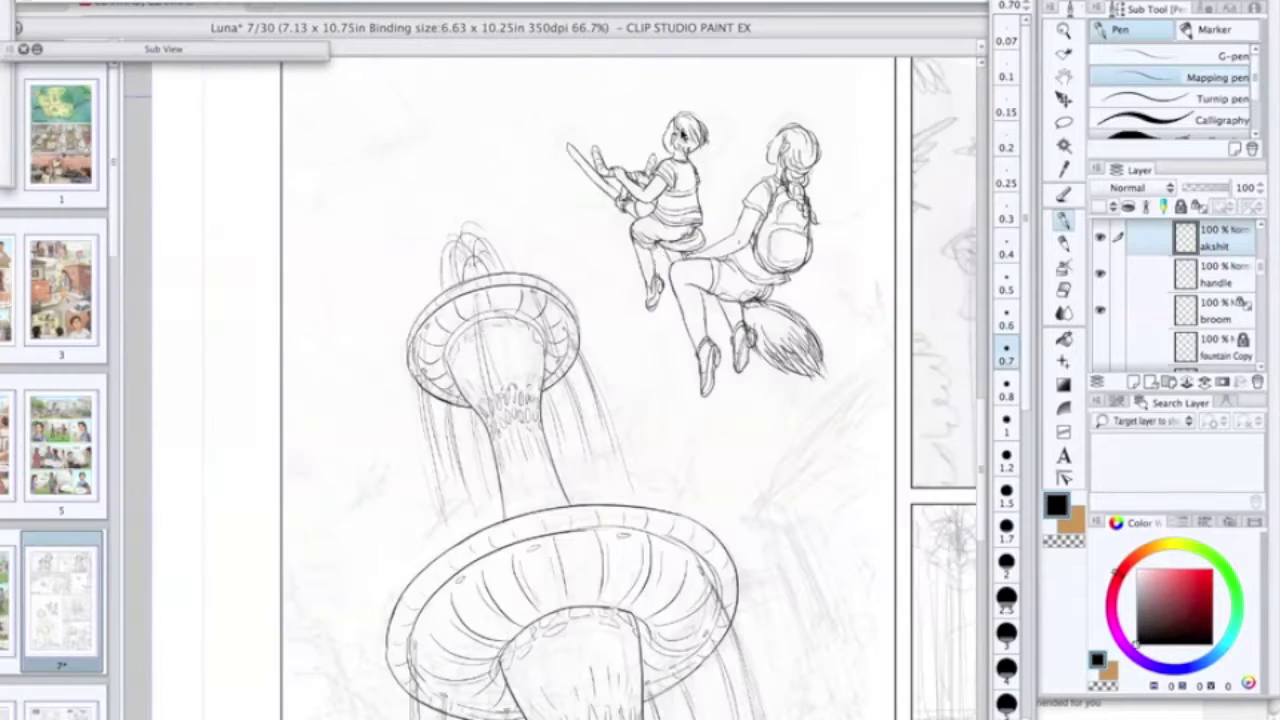
scroll(662, 250, "up", 2)
left_click(1241, 304)
left_click(1065, 292)
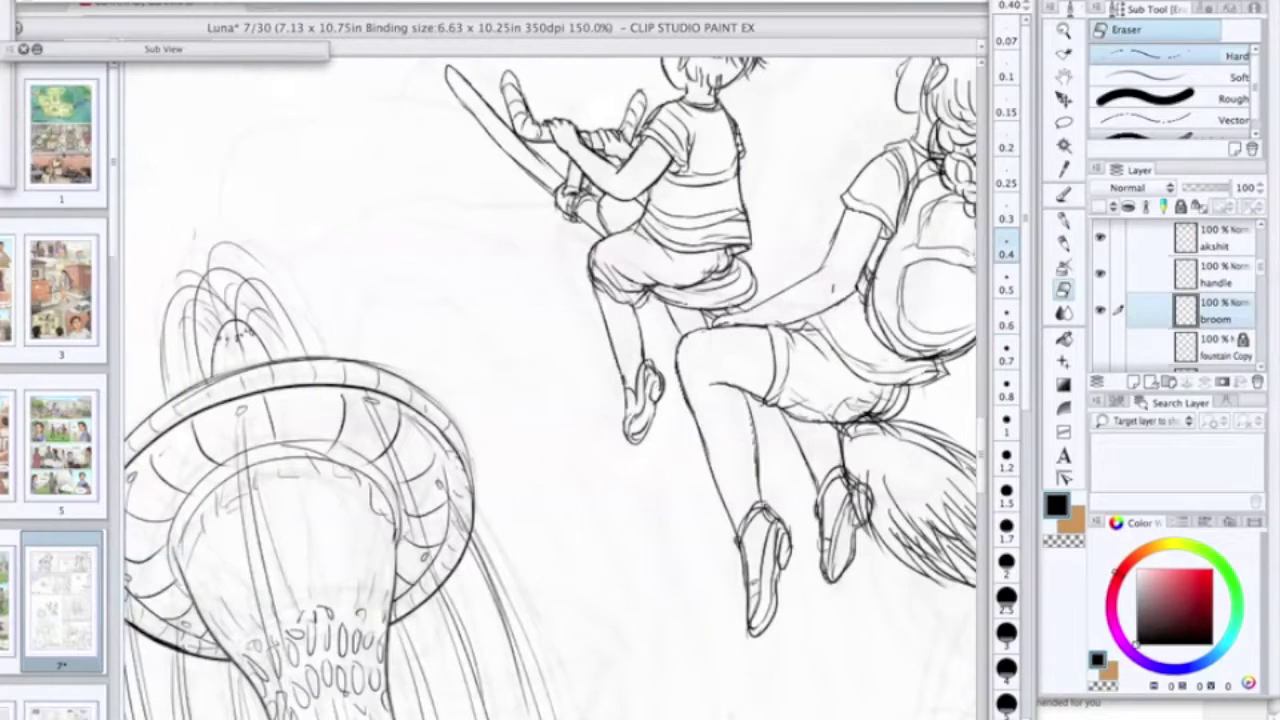
scroll(1189, 243, "up", 3)
left_click(1100, 265)
left_click(1100, 265)
left_click(1212, 266)
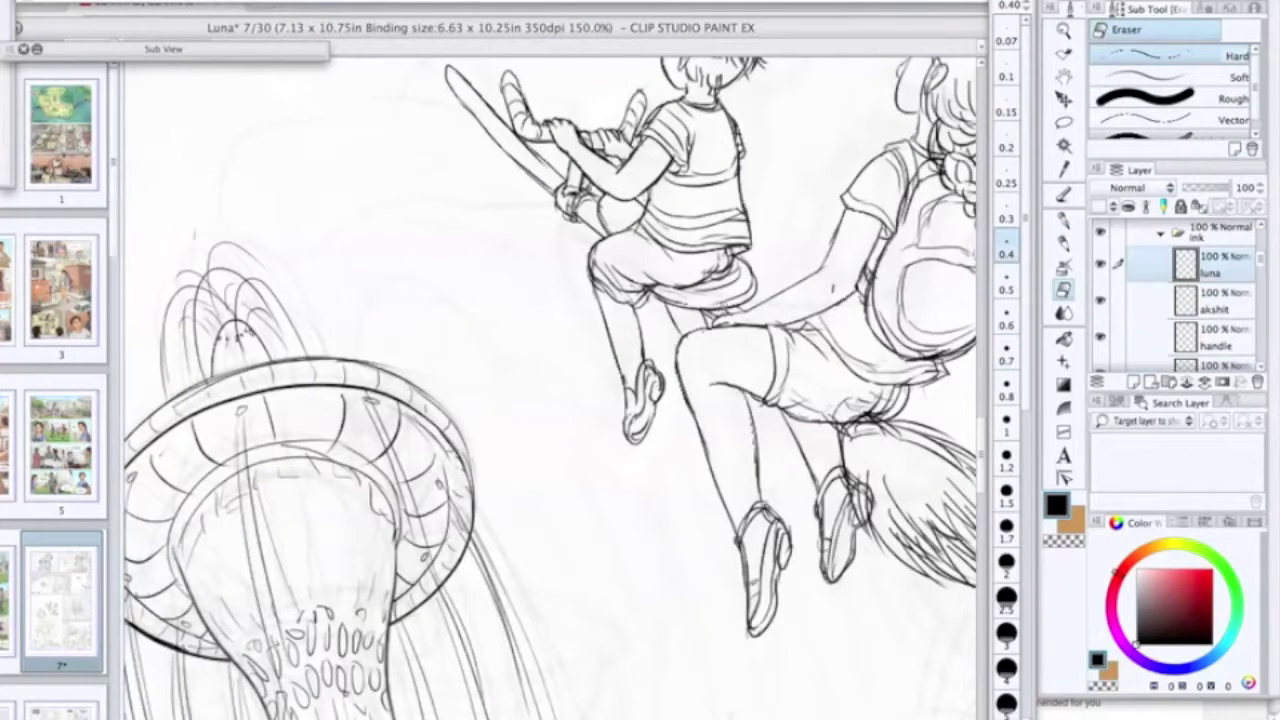
left_click(1064, 222)
left_click_drag(743, 312, 757, 307)
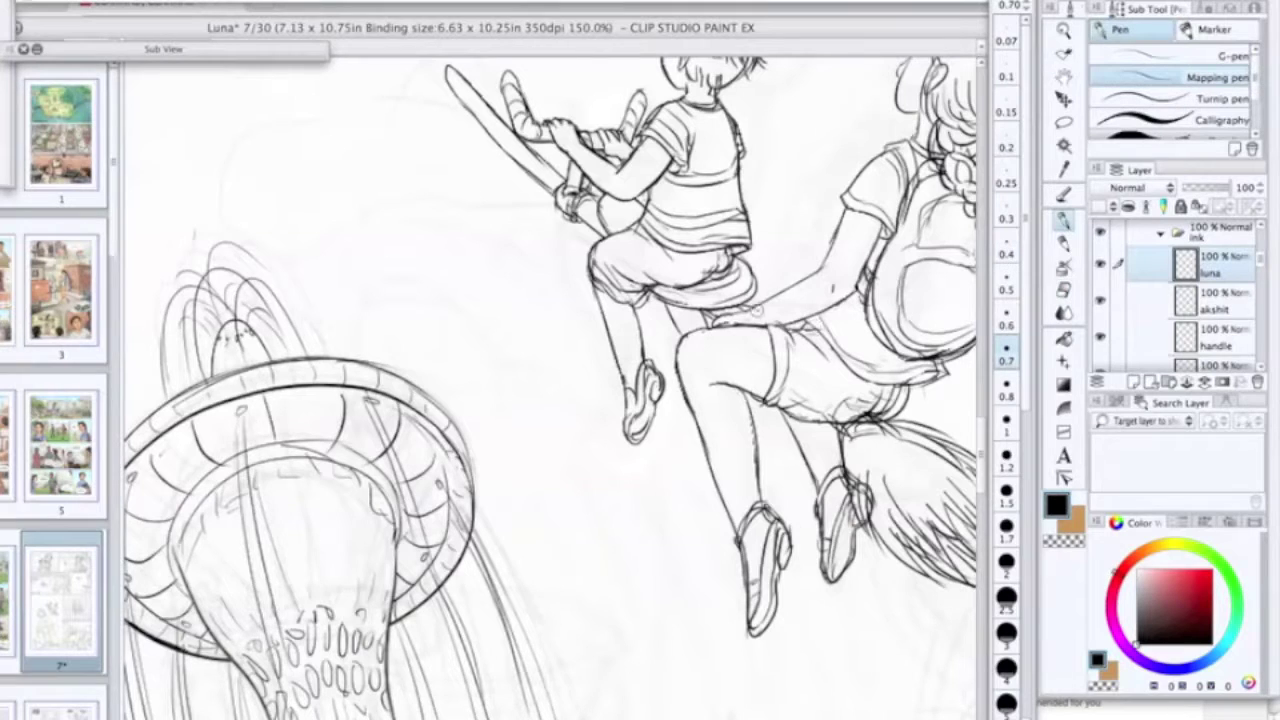
Step: Erase the seat lines overlapping the girl's hand on the broom layer, and add a line to her near shoe on her layer
left_click_drag(1260, 258, 1260, 265)
left_click(1215, 323)
key("e")
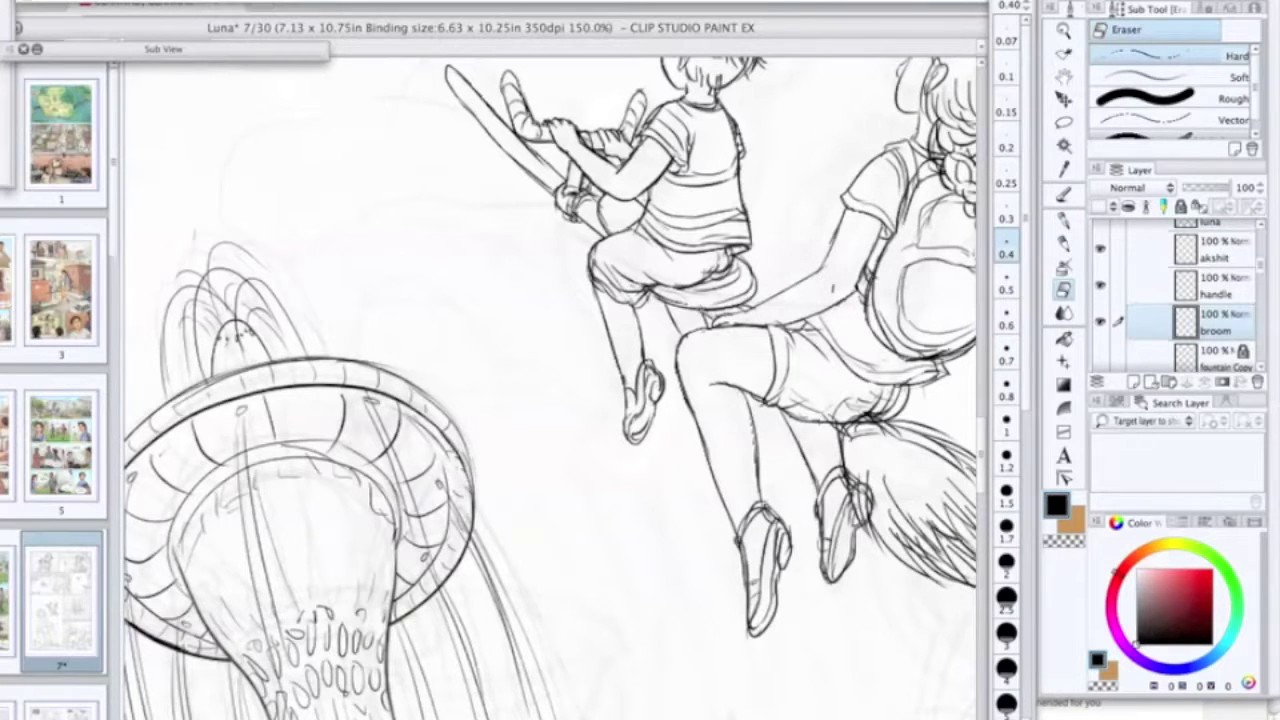
key("p")
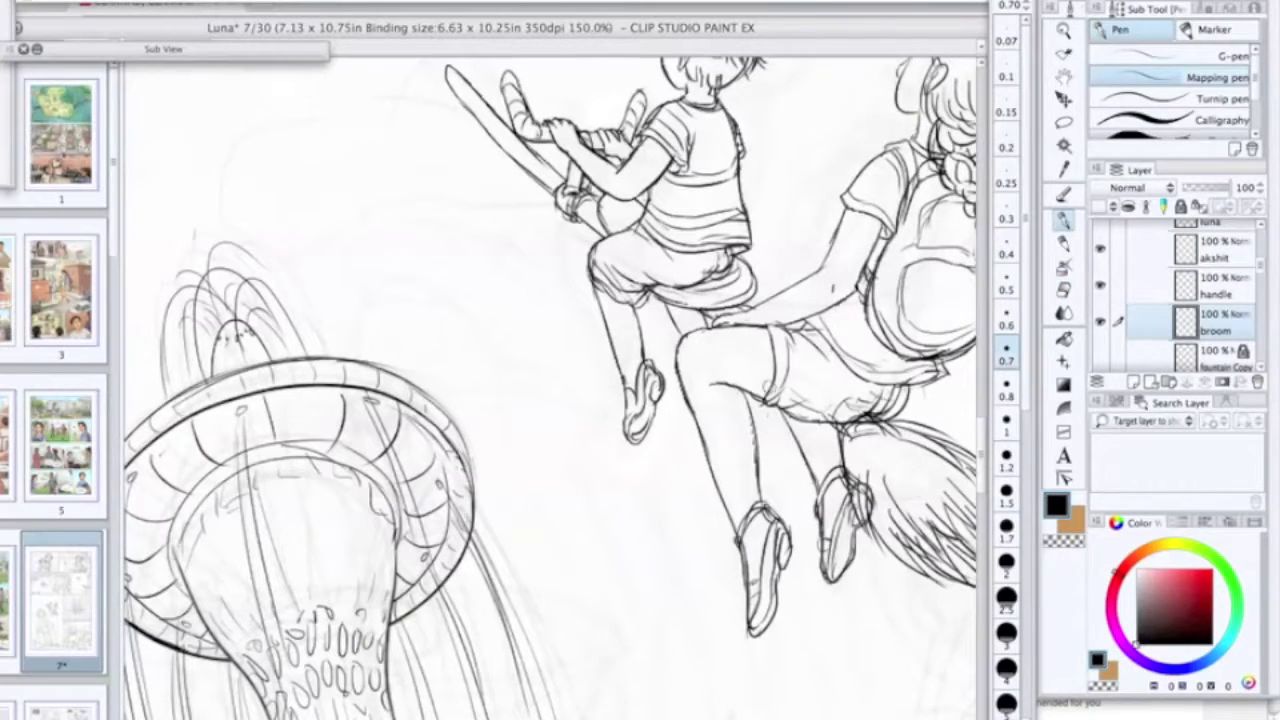
left_click(1211, 223)
left_click_drag(783, 518, 790, 553)
Step: Clean up the lines where the broom bristles meet the girl's far shoe with a size 2 eraser, and select her layer
scroll(791, 573, "down", 2)
scroll(790, 578, "up", 1)
key("e")
left_click(838, 458, "ctrl+shift")
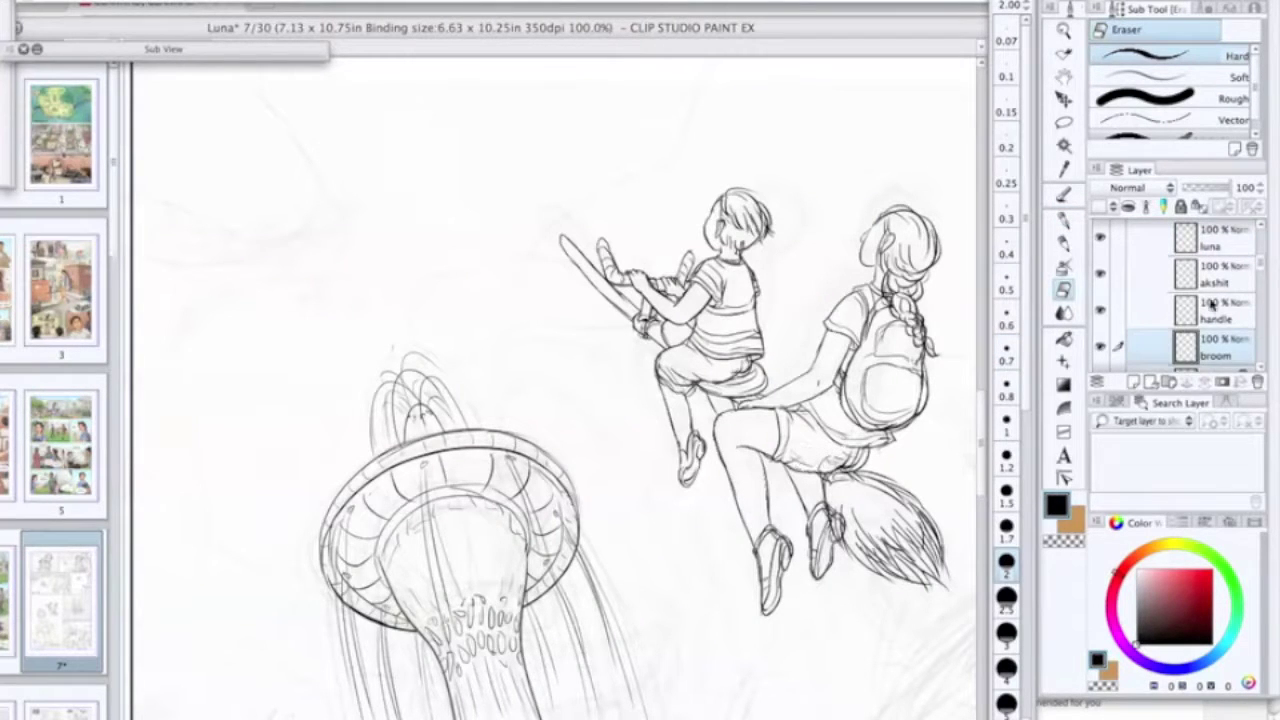
left_click(903, 440, "ctrl+shift")
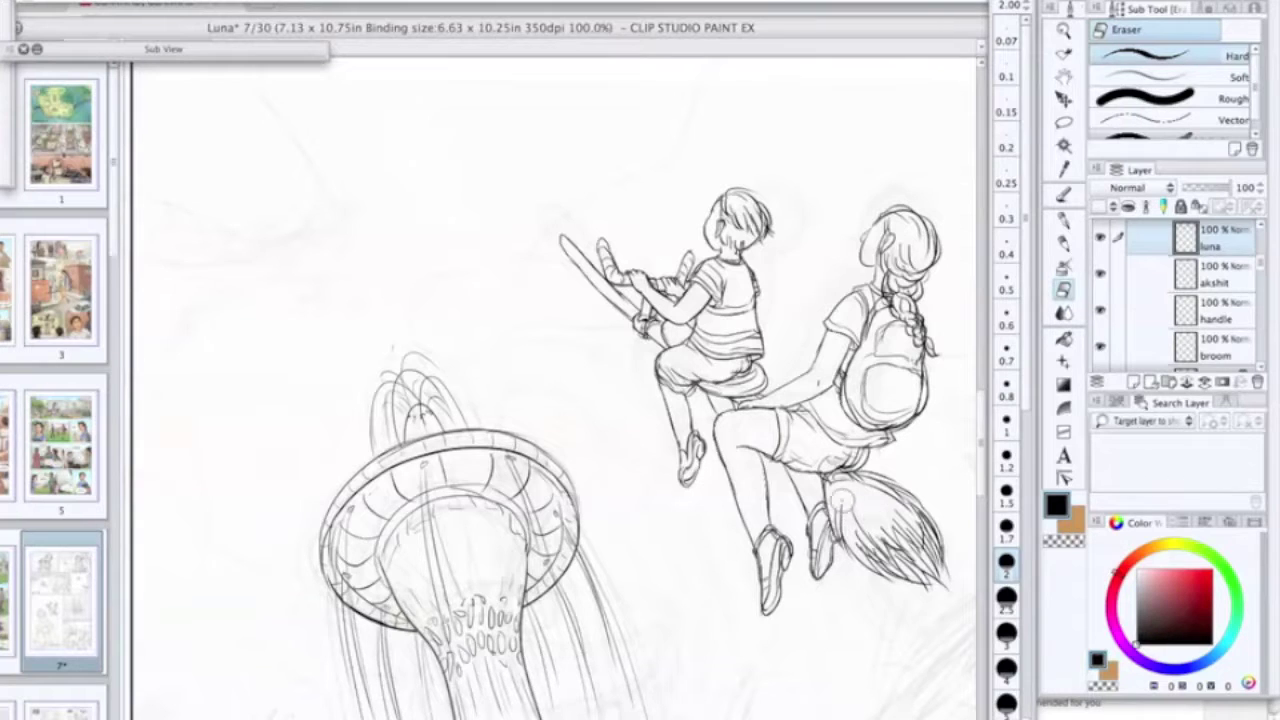
Step: Select the girl, boy, handle and broom layers together and rotate the flying figures slightly counterclockwise
scroll(878, 552, "down", 2)
mouse_move(712, 432)
left_mouse_down()
mouse_move(722, 452)
mouse_move(726, 413)
left_mouse_up()
scroll(726, 413, "down", 1)
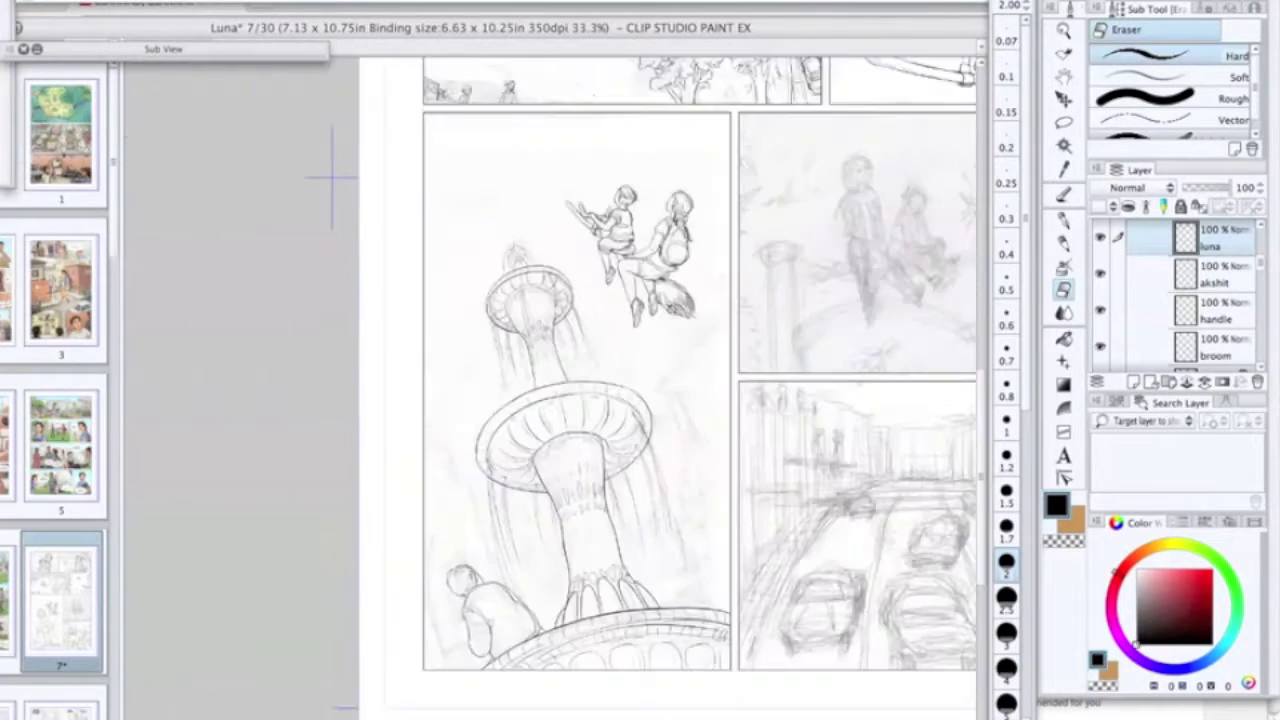
scroll(676, 300, "up", 2)
left_click(1208, 350, "shift")
left_click_drag(1262, 268, 1264, 258)
scroll(700, 345, "down", 1)
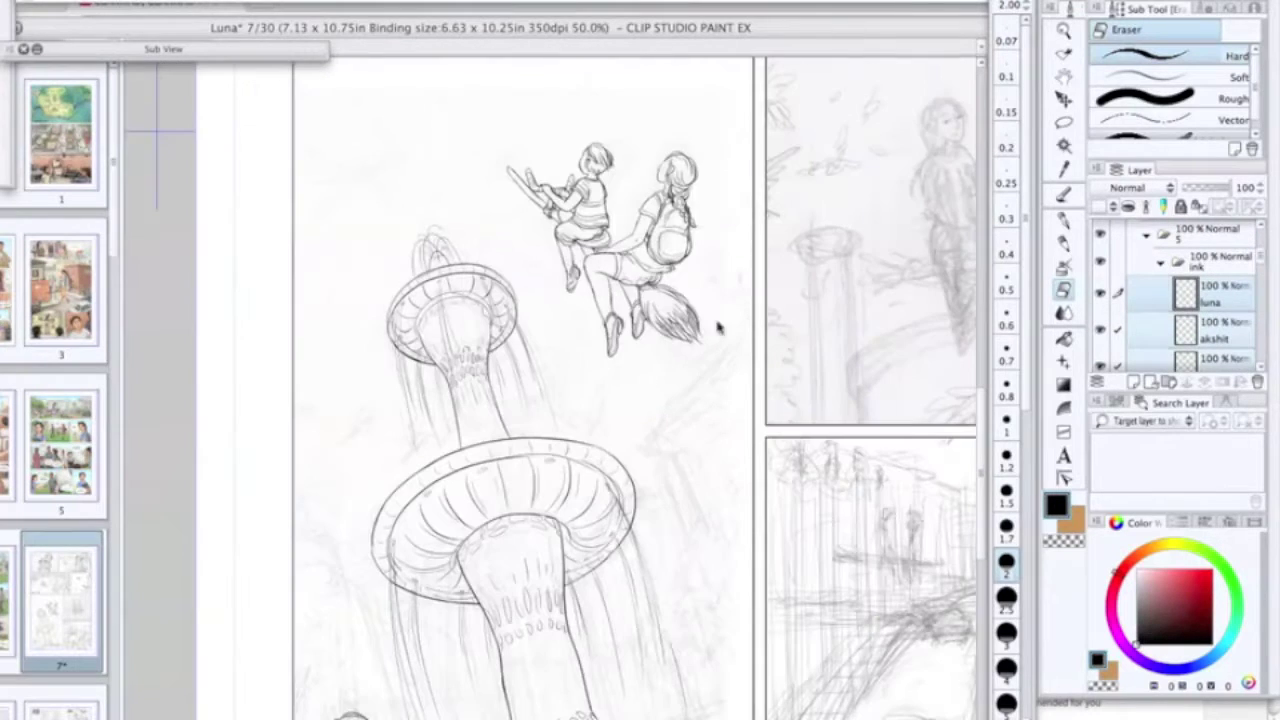
key("super+t")
left_click_drag(746, 221, 741, 200)
left_click(1061, 102)
left_click(718, 283)
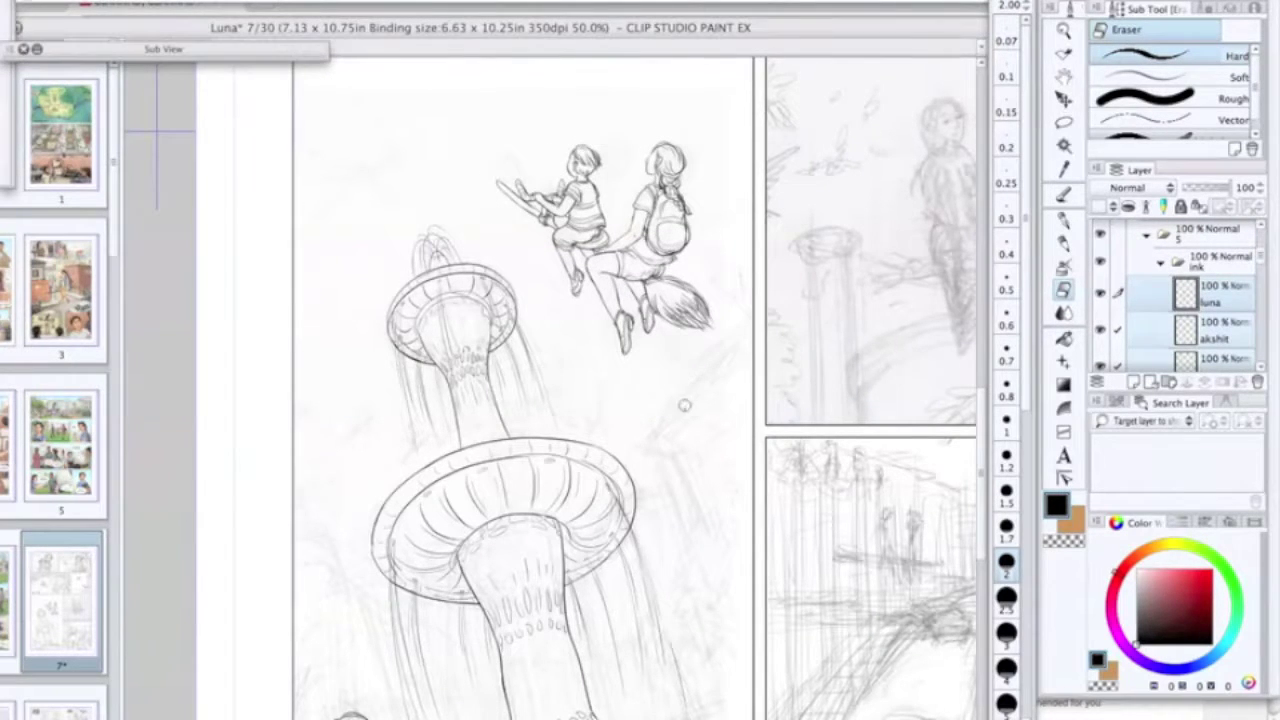
Step: Rotate the selected figures and broom a little further counterclockwise with a second transform and apply it
scroll(662, 404, "down", 1)
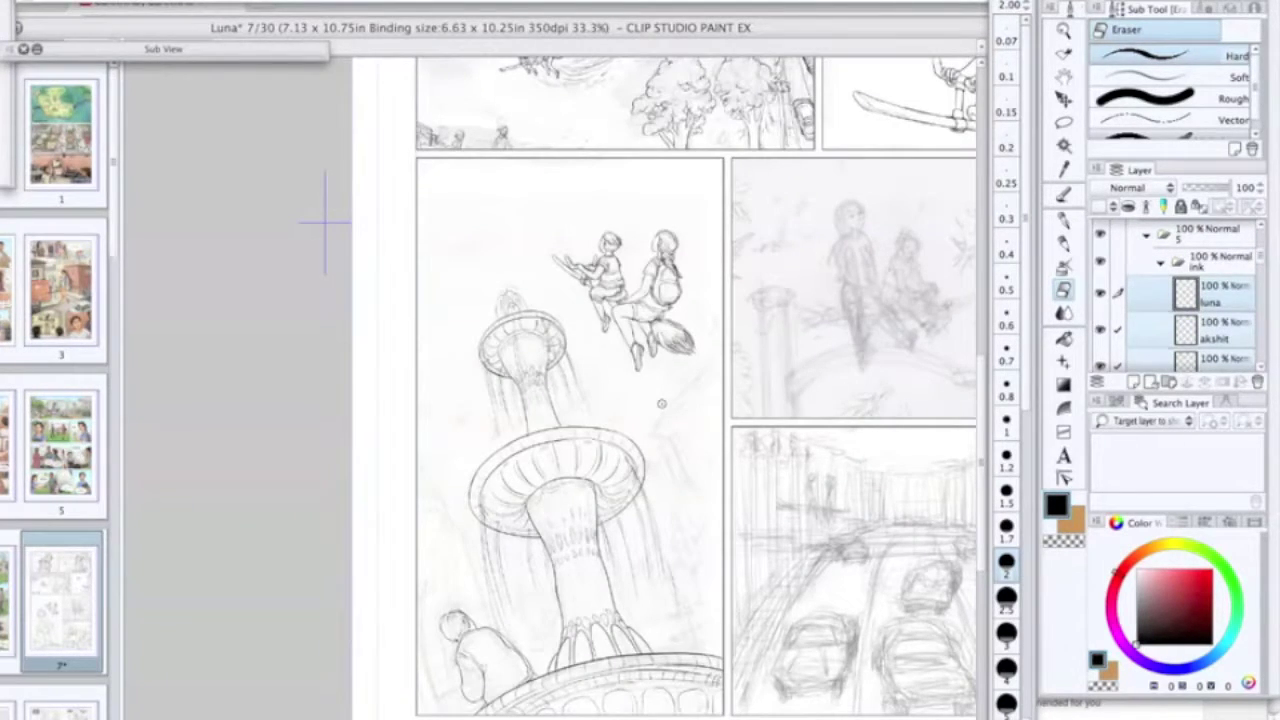
scroll(661, 409, "up", 1)
key("ctrl+t")
mouse_move(731, 163)
left_mouse_down()
mouse_move(729, 137)
mouse_move(736, 158)
left_mouse_up()
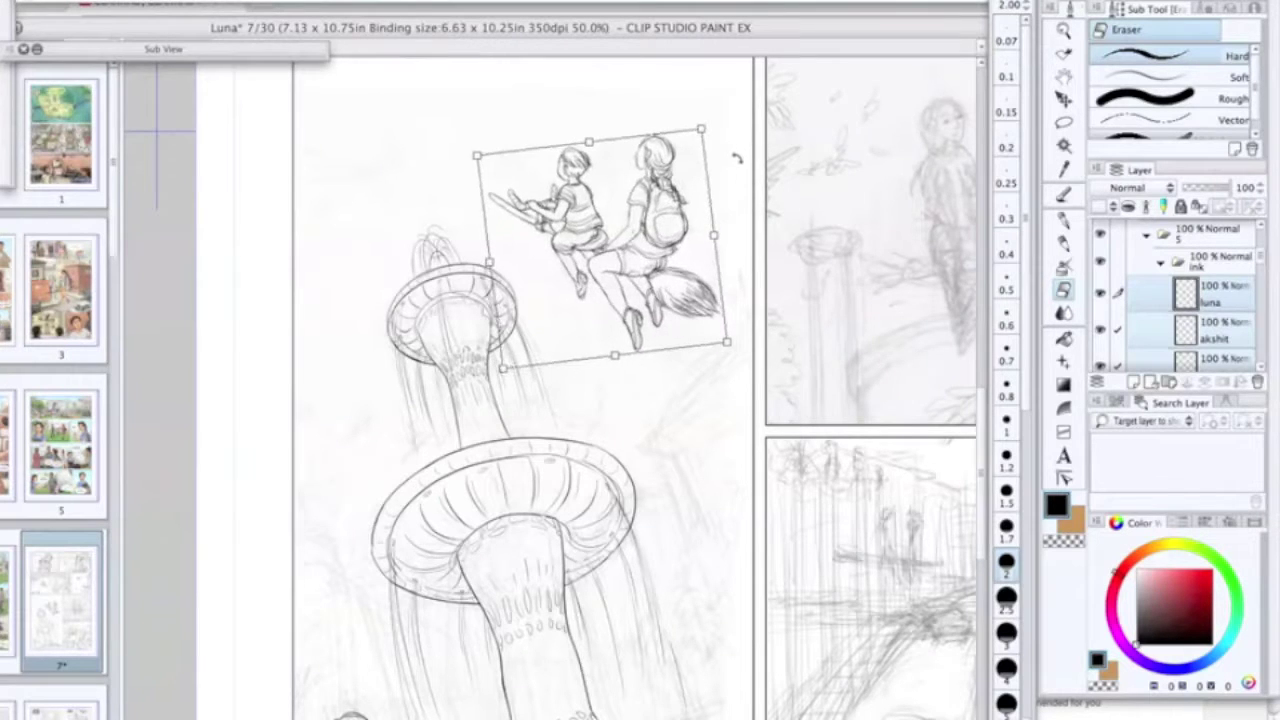
key("Return")
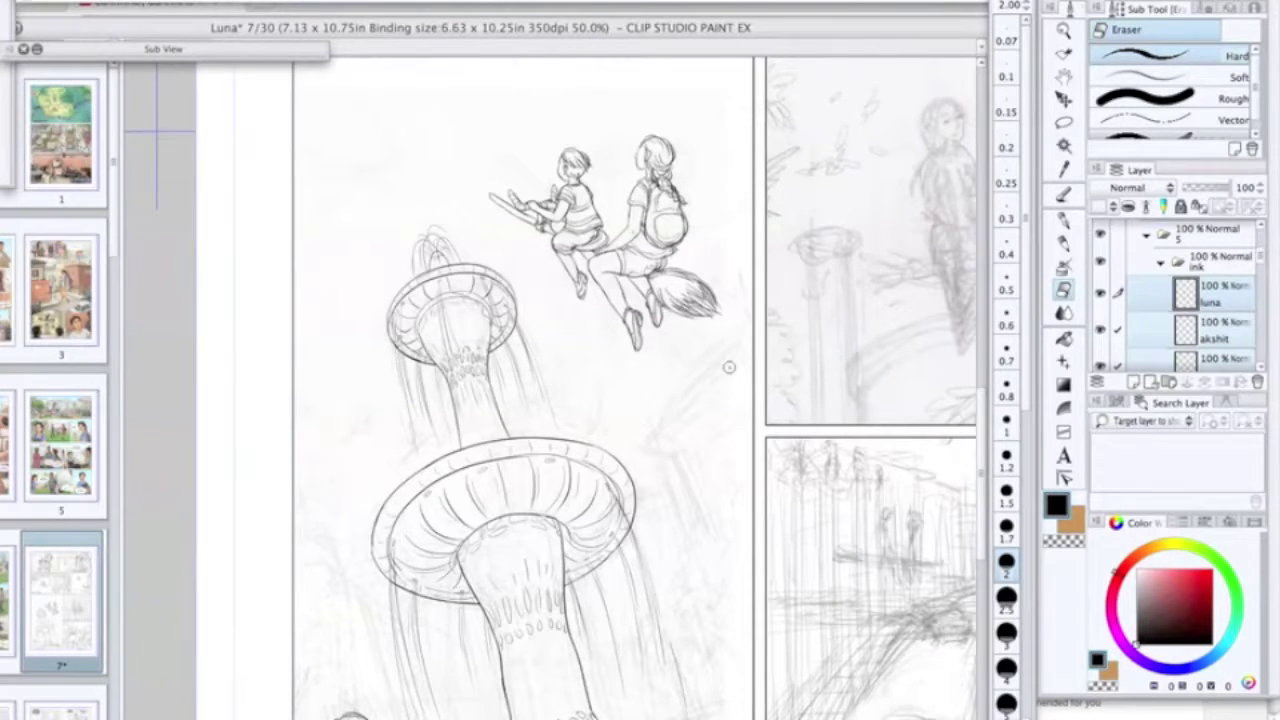
Step: Sharpen the rotated line art on the girl's and boy's layers one at a time, and select the handle layer
scroll(729, 367, "down", 1)
scroll(729, 367, "up", 3)
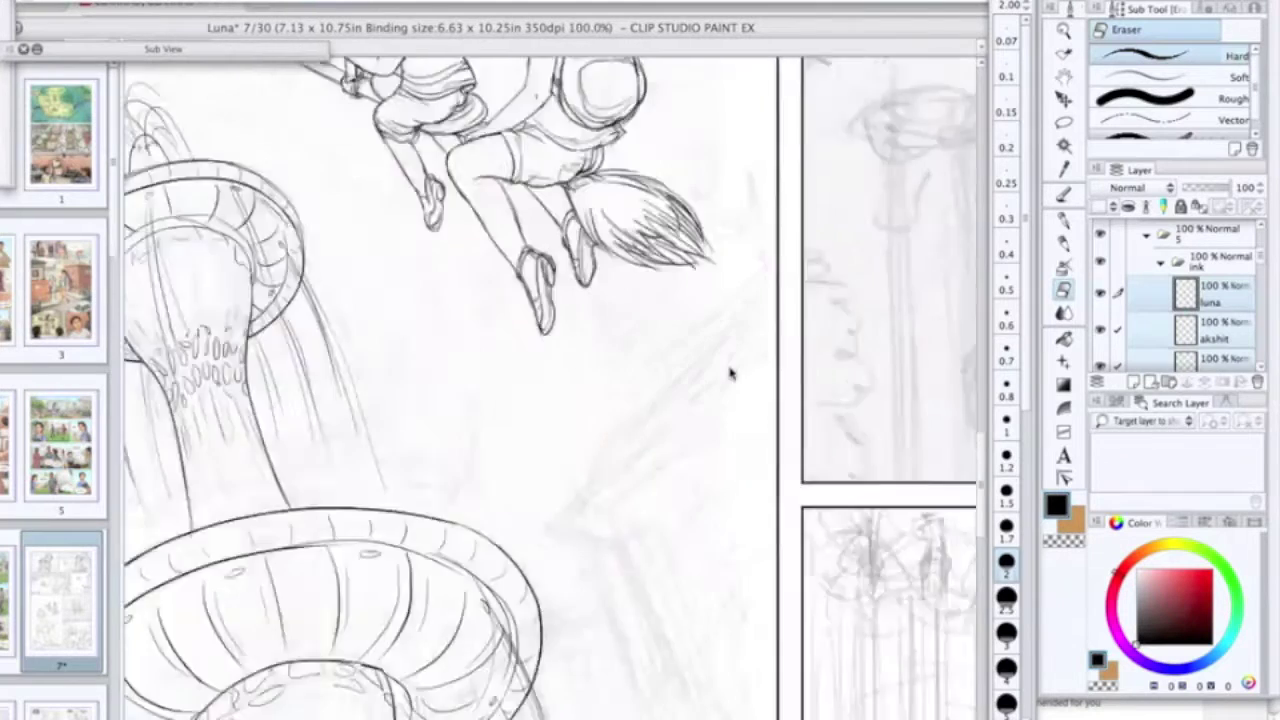
left_click_drag(731, 371, 820, 563)
left_click(566, 1)
mouse_move(732, 62)
left_click(1222, 300)
left_click(566, 1)
left_click(799, 76)
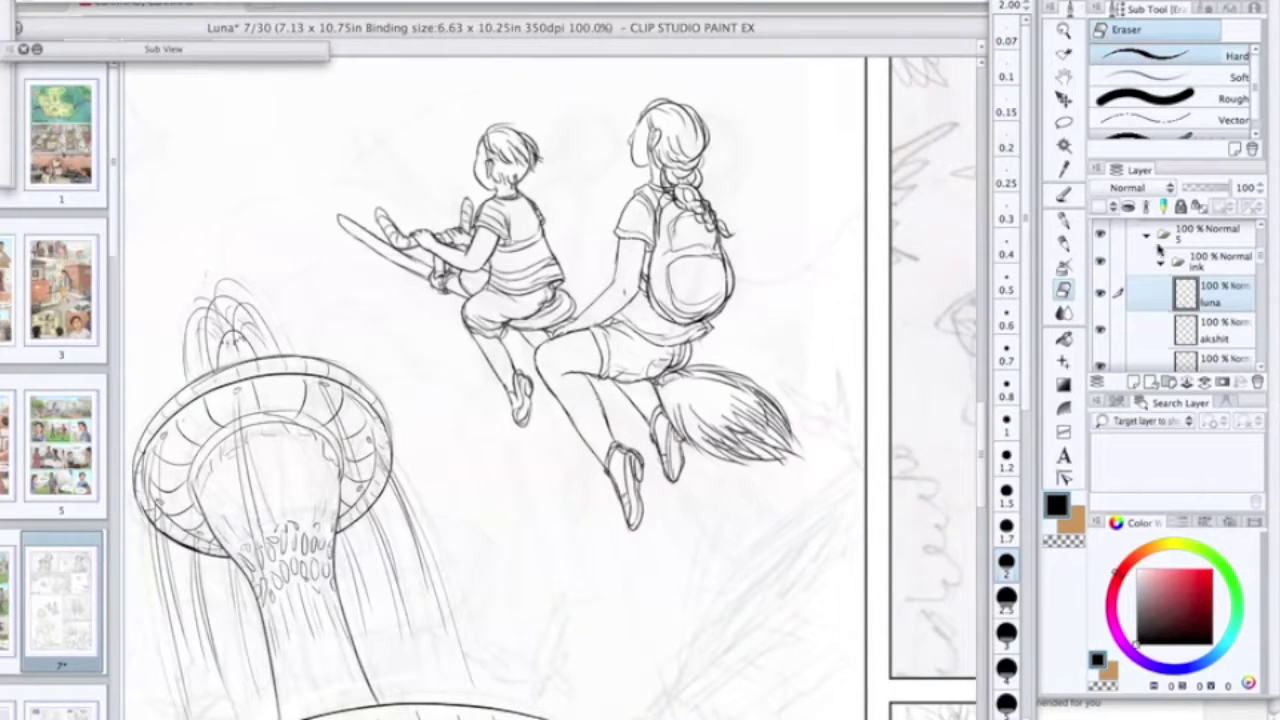
left_click(1218, 332)
left_click(566, 1)
mouse_move(640, 60)
left_click(799, 76)
left_click(1216, 360)
left_click(575, 2)
key("Escape")
scroll(681, 229, "down", 2)
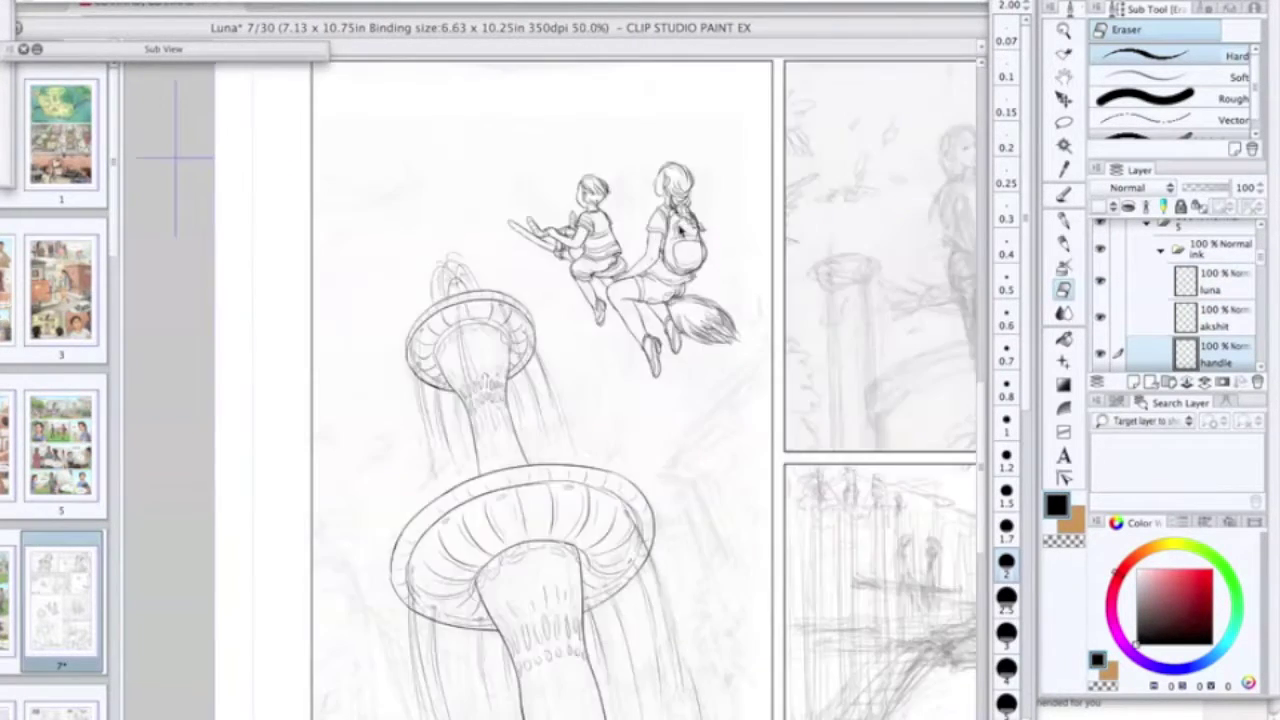
Step: Ink cloud outlines behind the flying figures on the backs layer with a size 0.5 Mapping pen
left_click_drag(1260, 257, 1265, 298)
left_click(1216, 294)
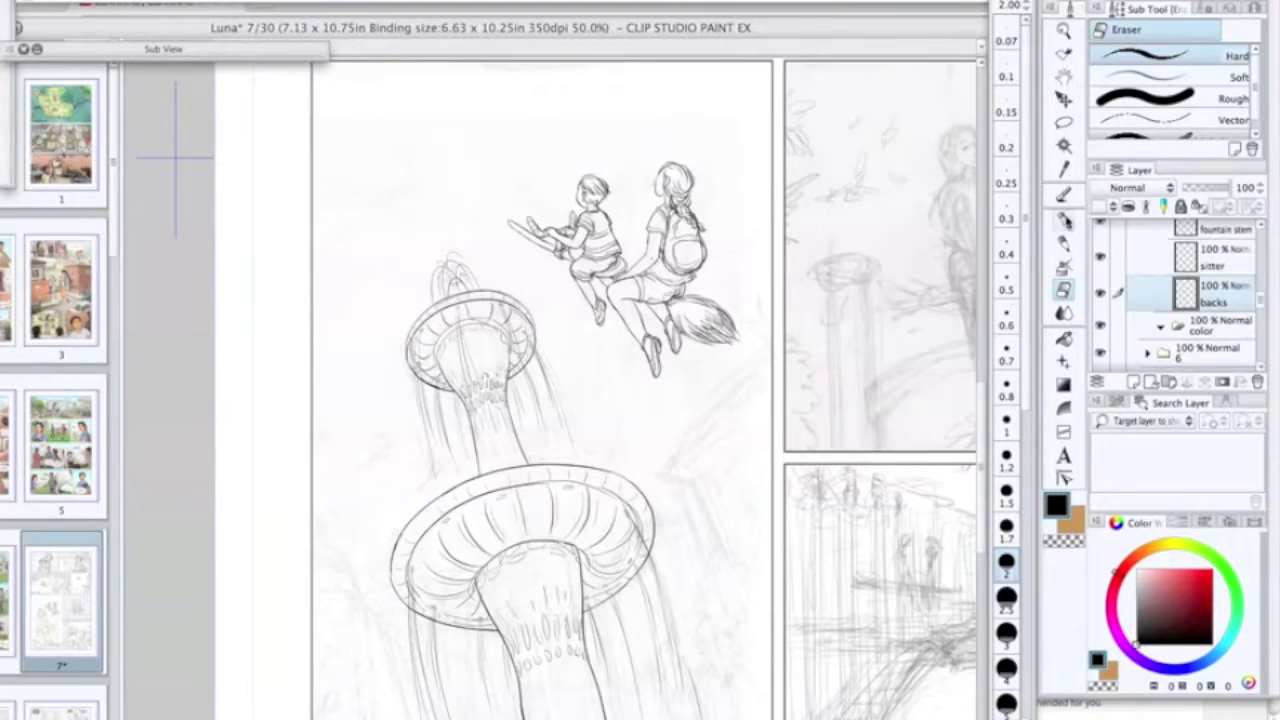
left_click(1064, 221)
left_click(1007, 282)
left_click_drag(702, 312, 722, 359)
mouse_move(364, 122)
left_mouse_down()
mouse_move(435, 210)
mouse_move(321, 240)
left_mouse_up()
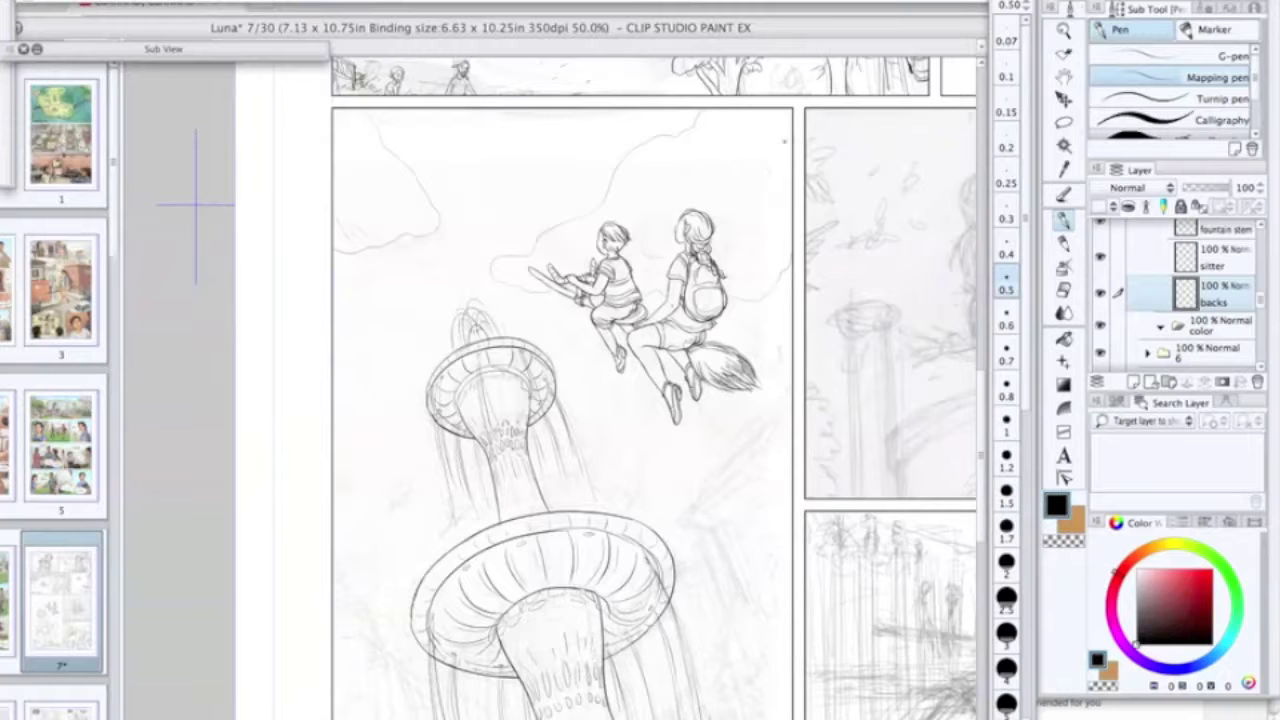
Step: Ink thin cloud outlines on both sides of the fountain's upper tier
left_click_drag(465, 515, 547, 308)
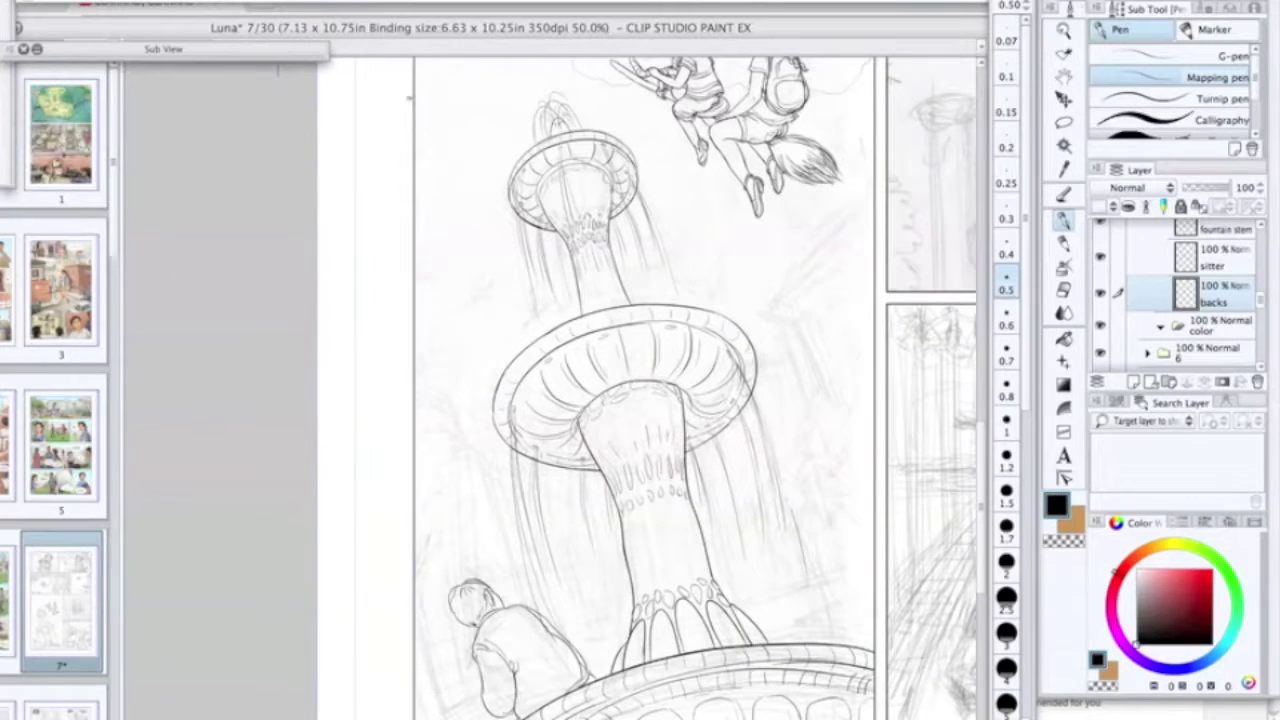
mouse_move(697, 285)
left_mouse_down()
mouse_move(637, 446)
mouse_move(694, 280)
left_mouse_up()
left_click_drag(737, 232, 685, 347)
left_click(685, 347, "super")
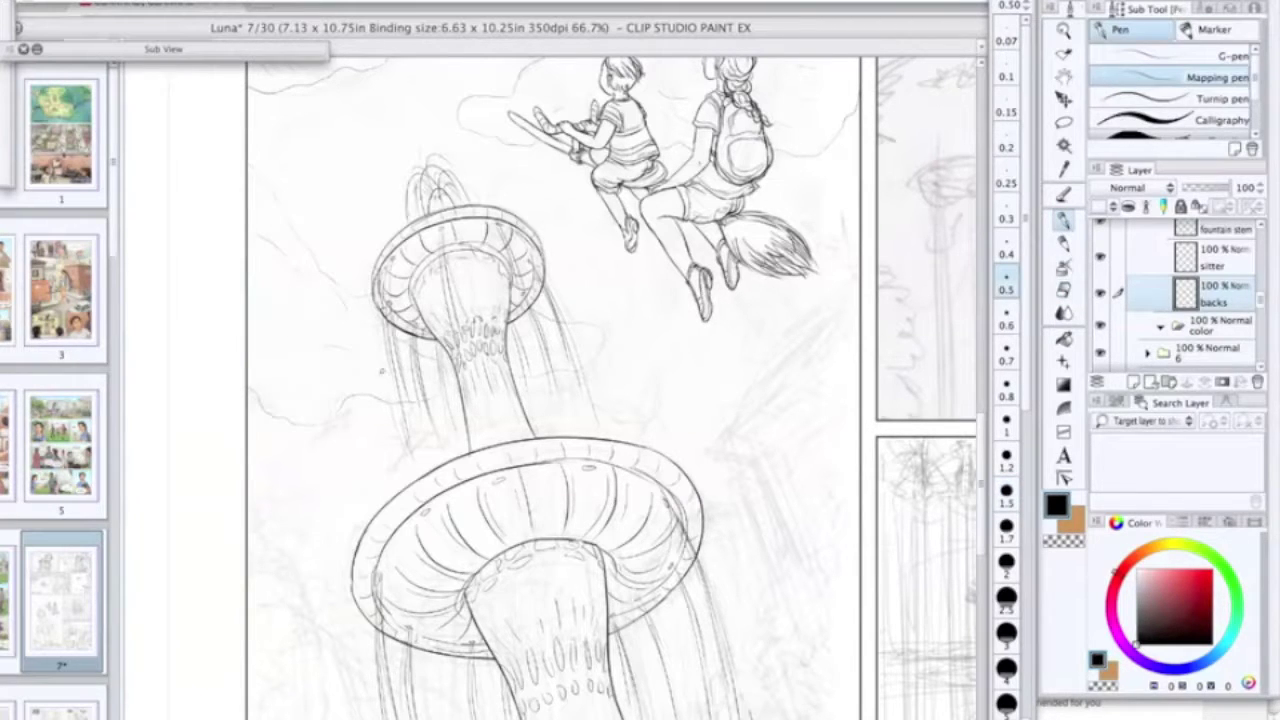
Step: Ink the slanted building edge beside the fountain's middle tier, undoing the first stroke and redrawing it
mouse_move(781, 491)
left_mouse_down()
mouse_move(749, 263)
mouse_move(768, 337)
left_mouse_up()
key("super+z")
left_click_drag(723, 229, 770, 335)
Step: Ink the trunk and leafy outline of the tree along the panel's left border, undoing the last foliage stroke
scroll(233, 574, "down", 3)
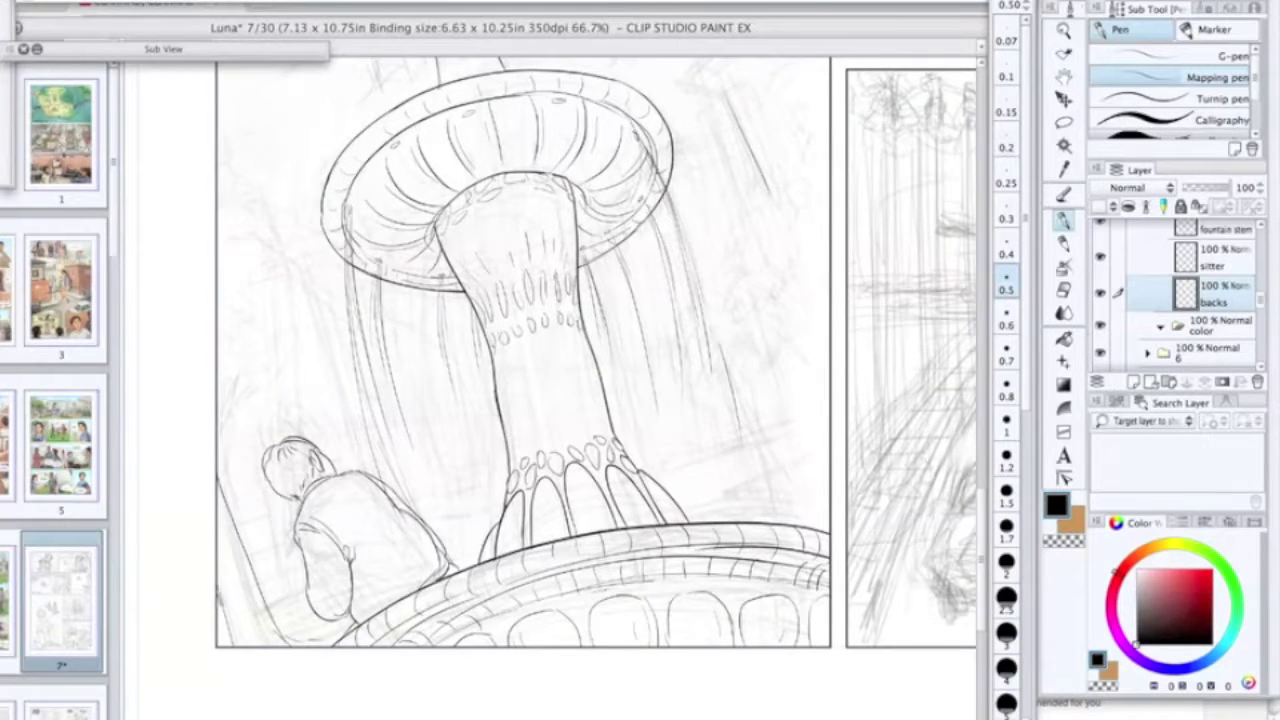
left_click_drag(198, 503, 268, 563)
left_click_drag(301, 603, 328, 698)
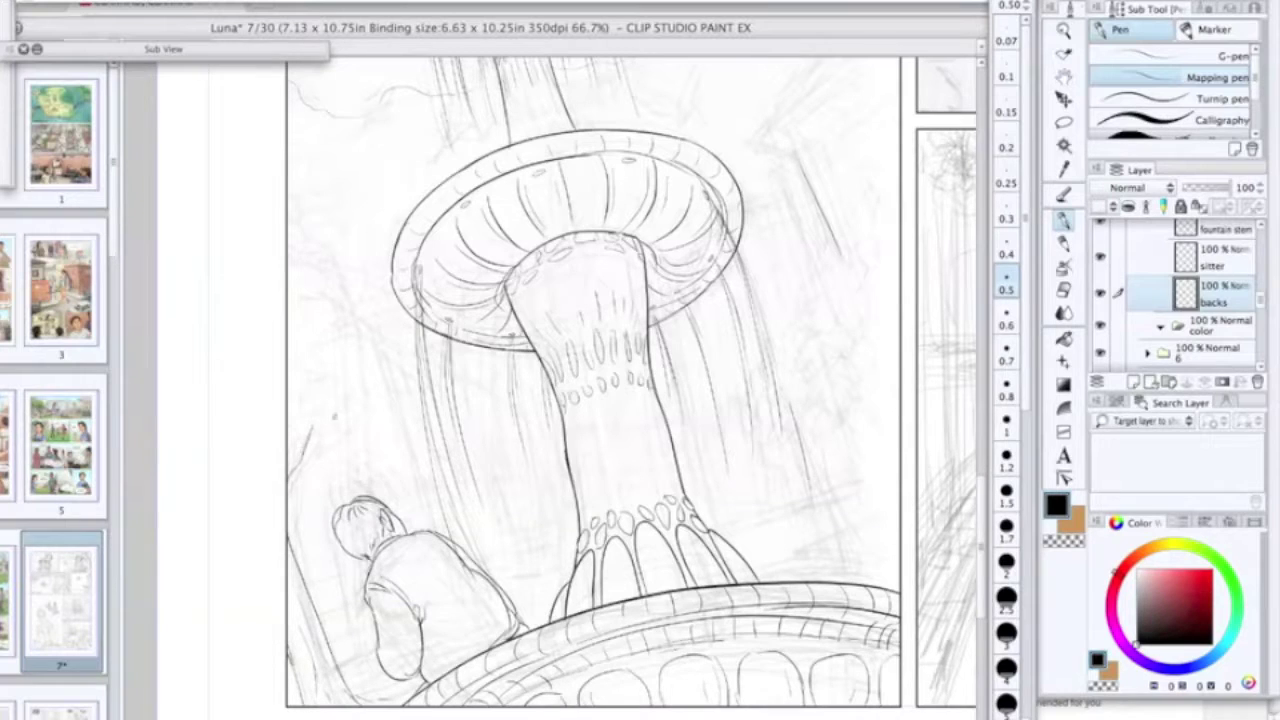
mouse_move(300, 436)
left_mouse_down()
mouse_move(331, 415)
mouse_move(352, 390)
left_mouse_up()
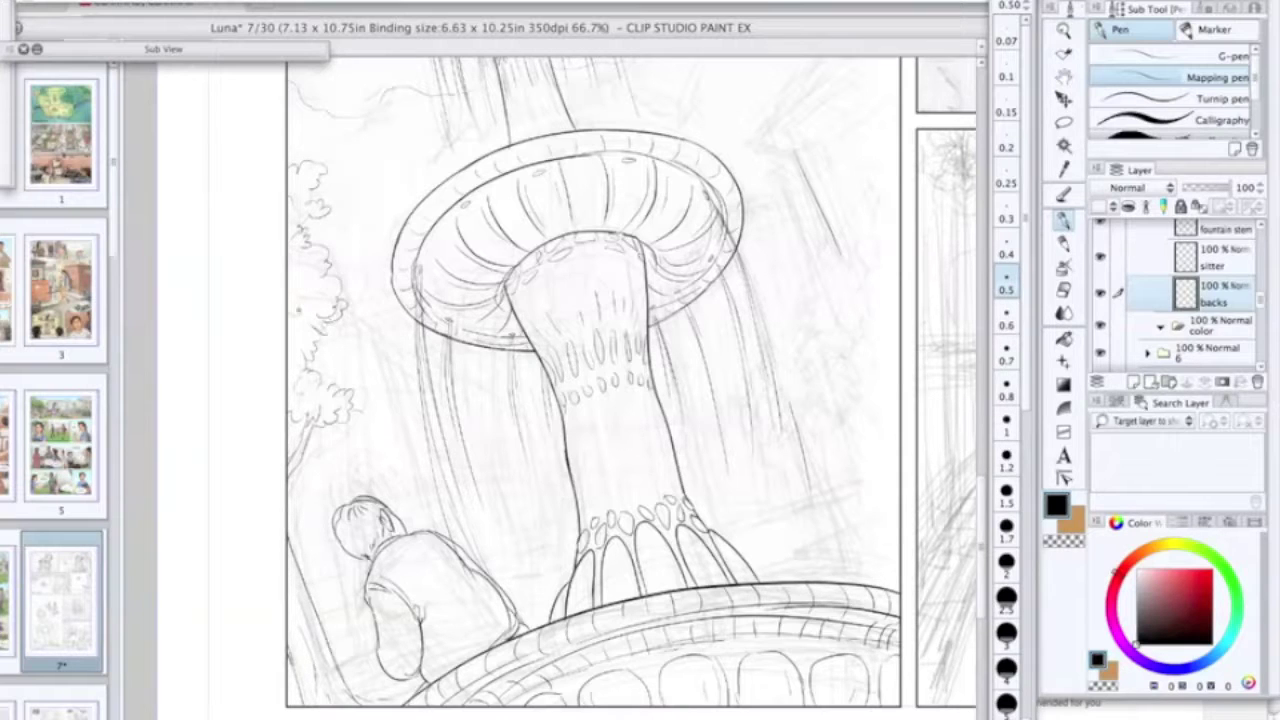
mouse_move(400, 272)
left_mouse_down()
mouse_move(400, 191)
mouse_move(424, 181)
left_mouse_up()
left_click_drag(348, 252, 350, 284)
key("super+z")
Step: Ink the leafy outline and branches of the tree at the panel's right border
scroll(332, 248, "up", 3)
scroll(332, 248, "right", 1)
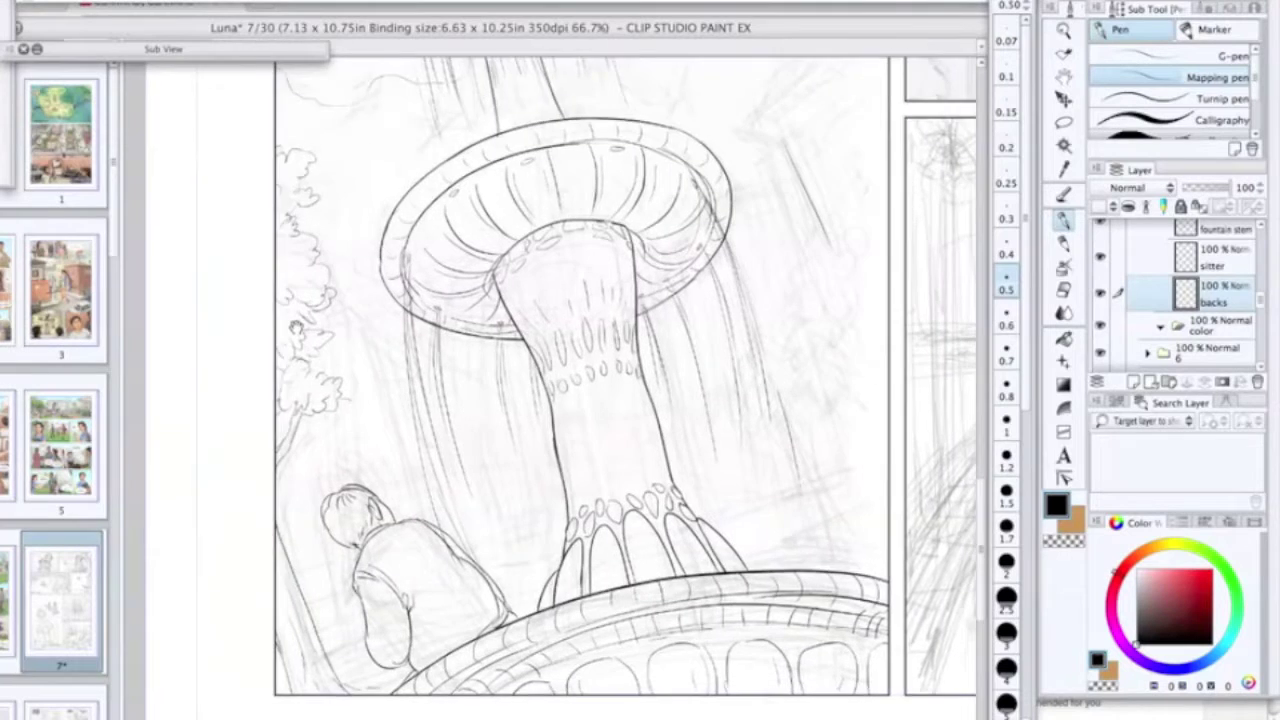
scroll(815, 273, "down", 1)
scroll(815, 273, "left", 1)
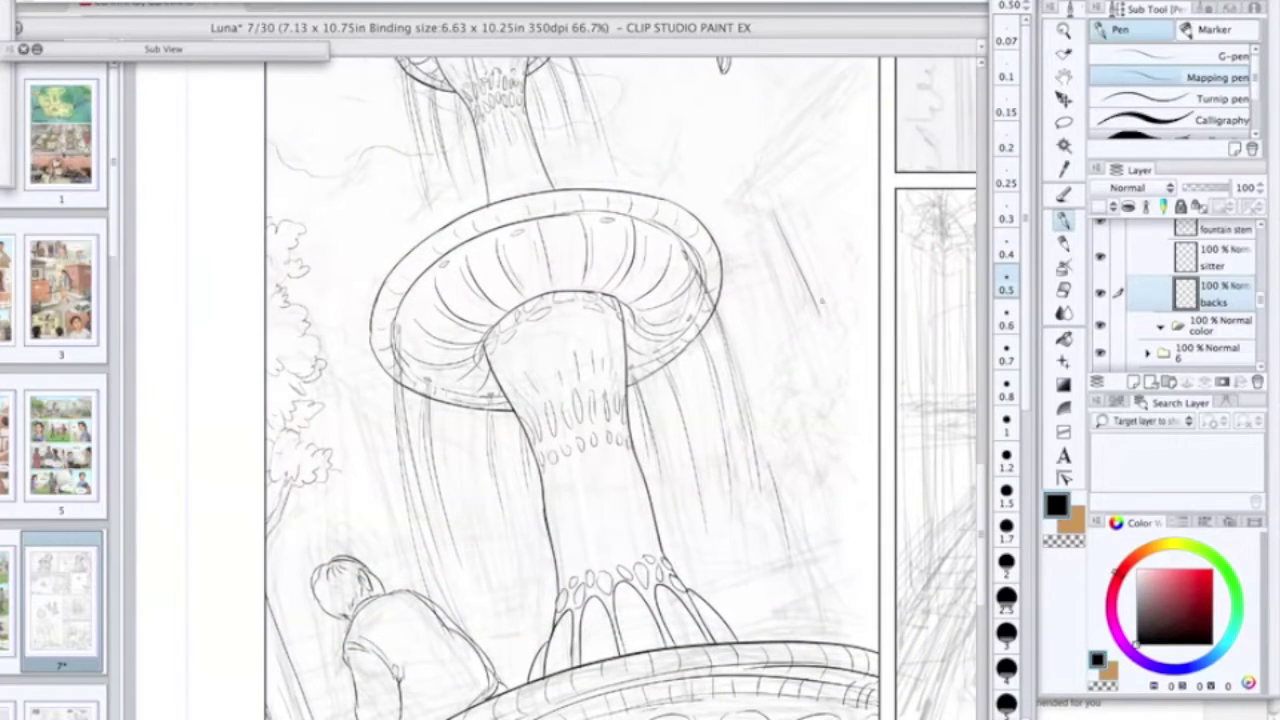
mouse_move(824, 300)
left_mouse_down()
mouse_move(786, 358)
mouse_move(815, 392)
left_mouse_up()
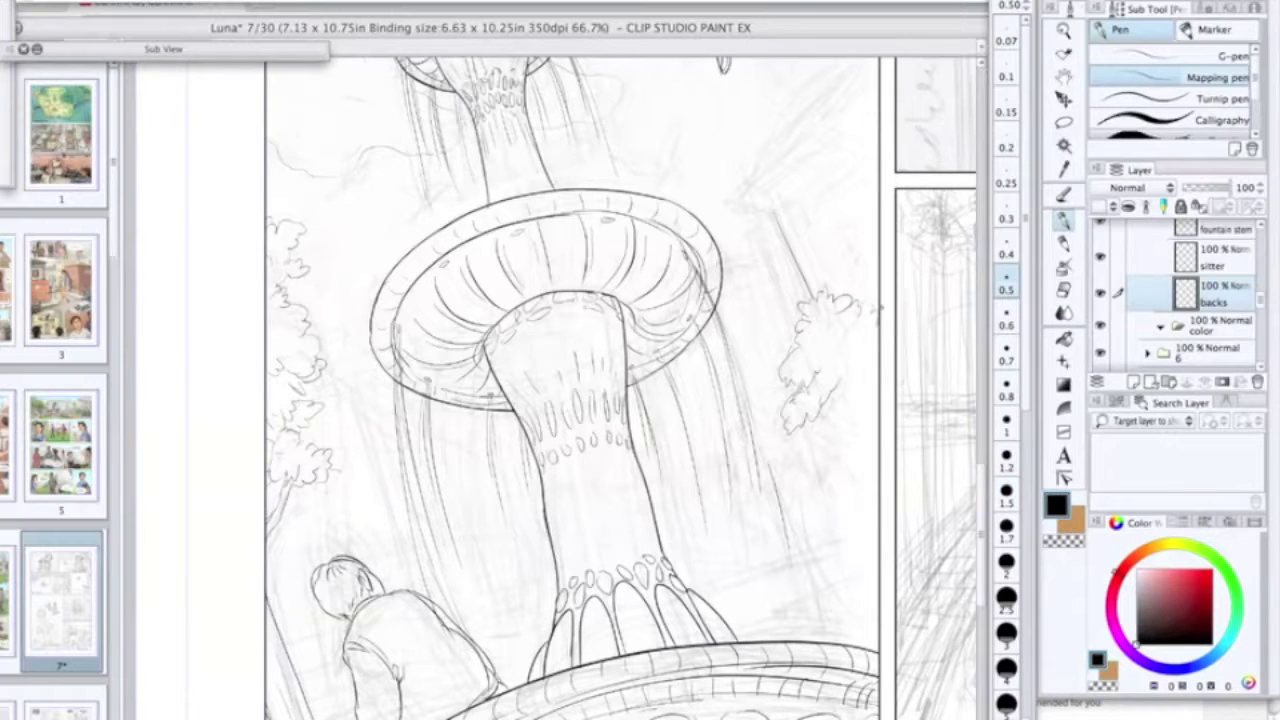
left_click_drag(817, 421, 874, 455)
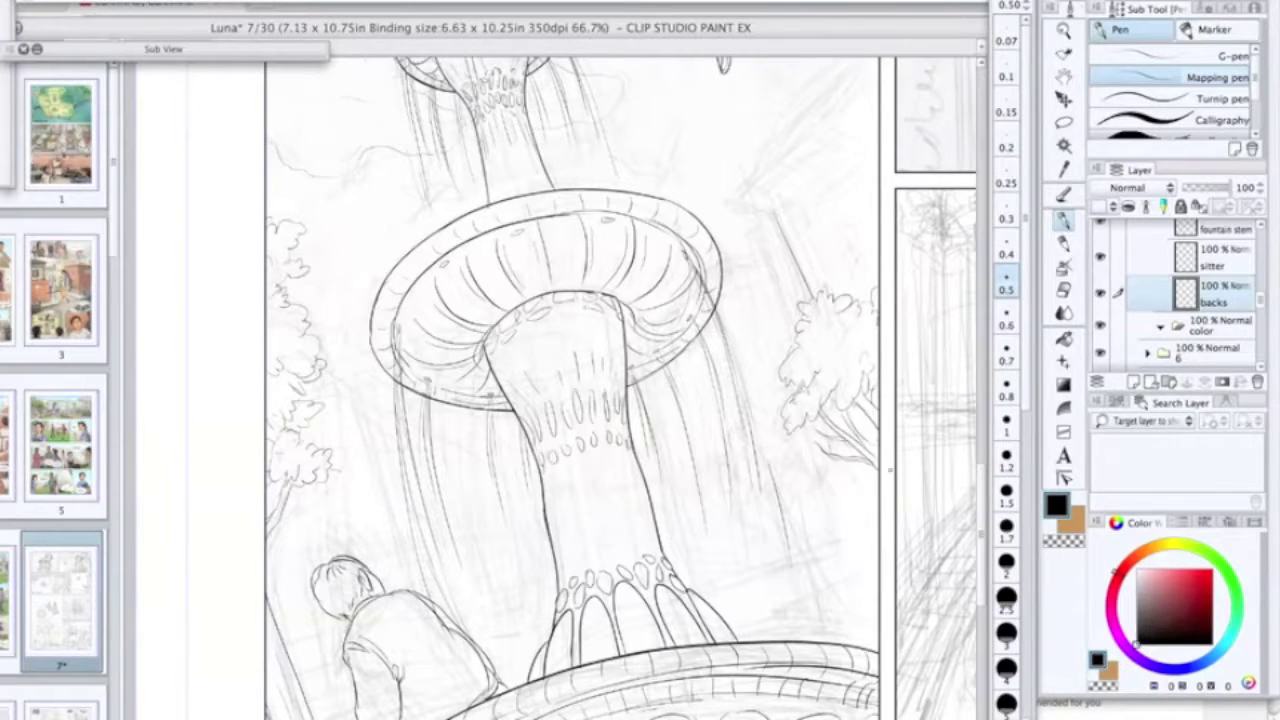
Step: Touch up the foliage and branches of the right-hand tree with the eraser and Mapping pen
key("e")
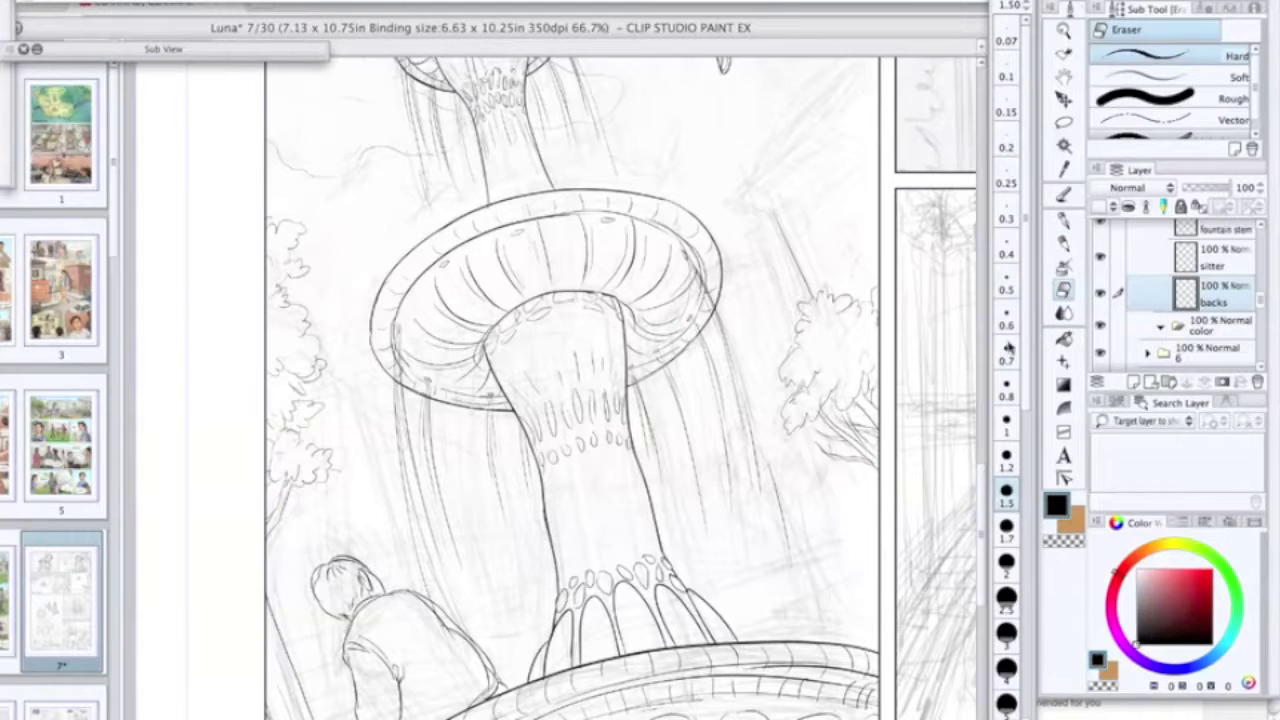
scroll(852, 428, "up", 1)
key("p")
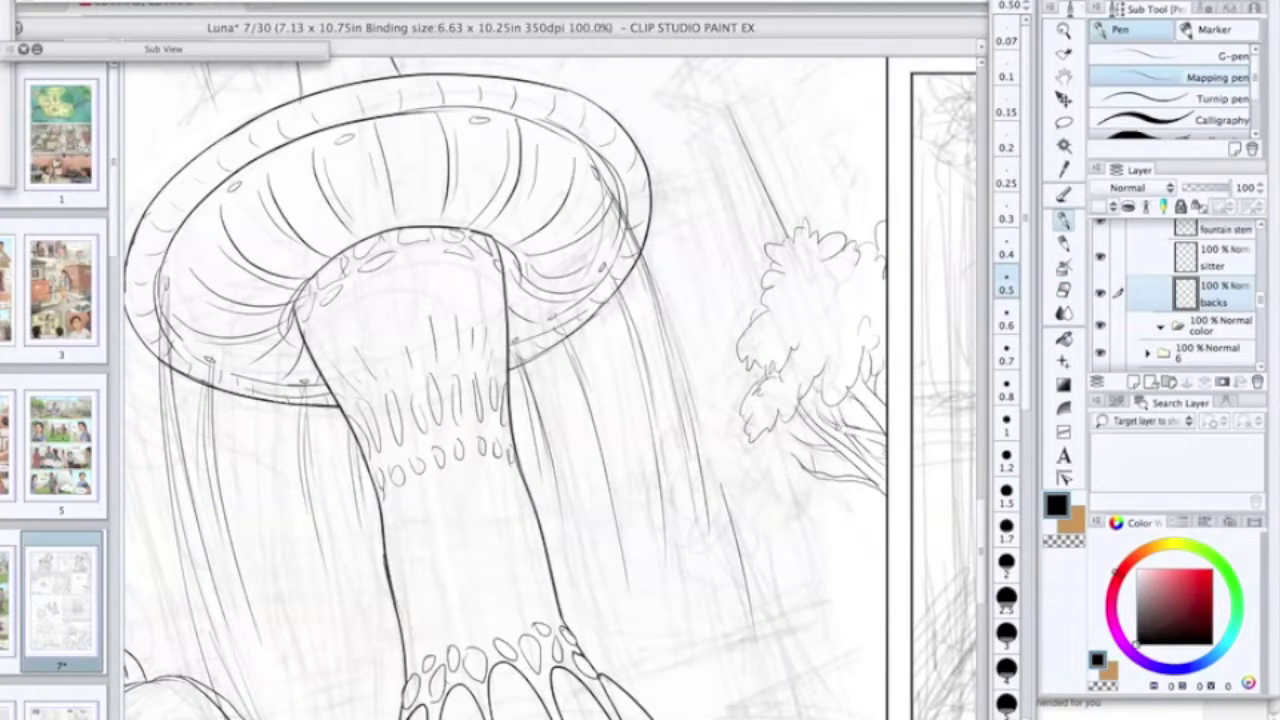
key("e")
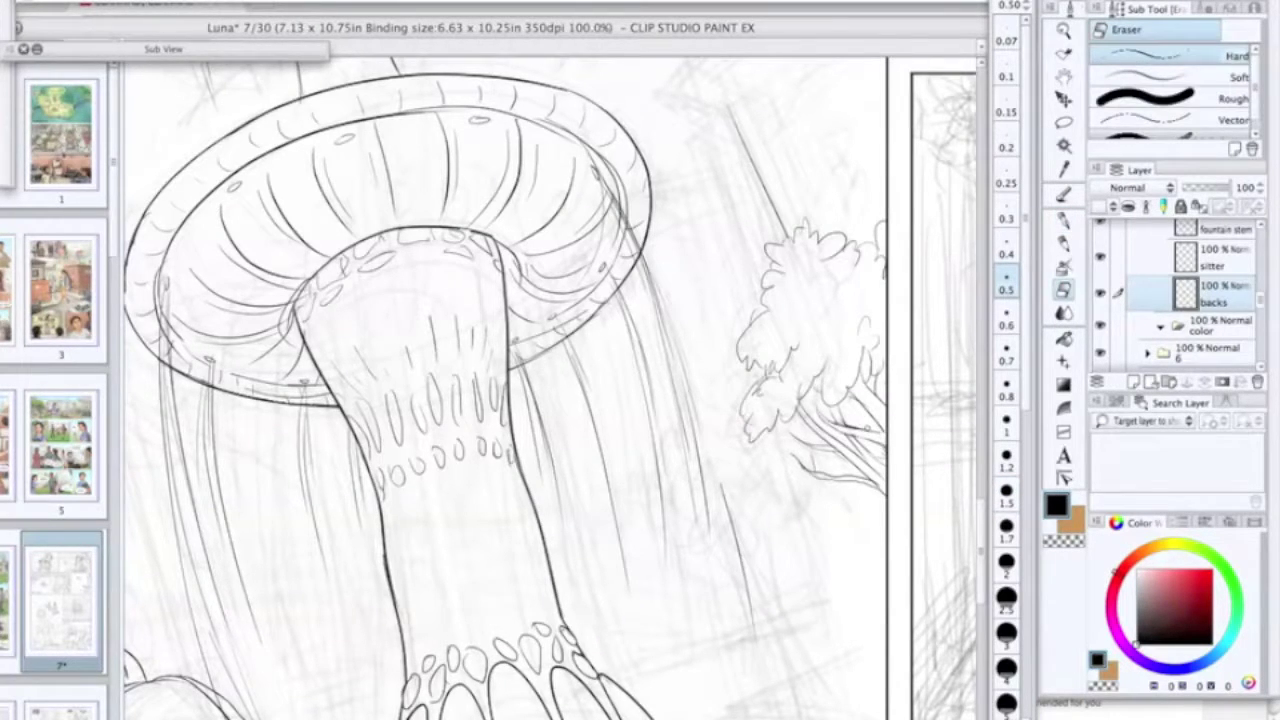
scroll(866, 422, "down", 1)
key("p")
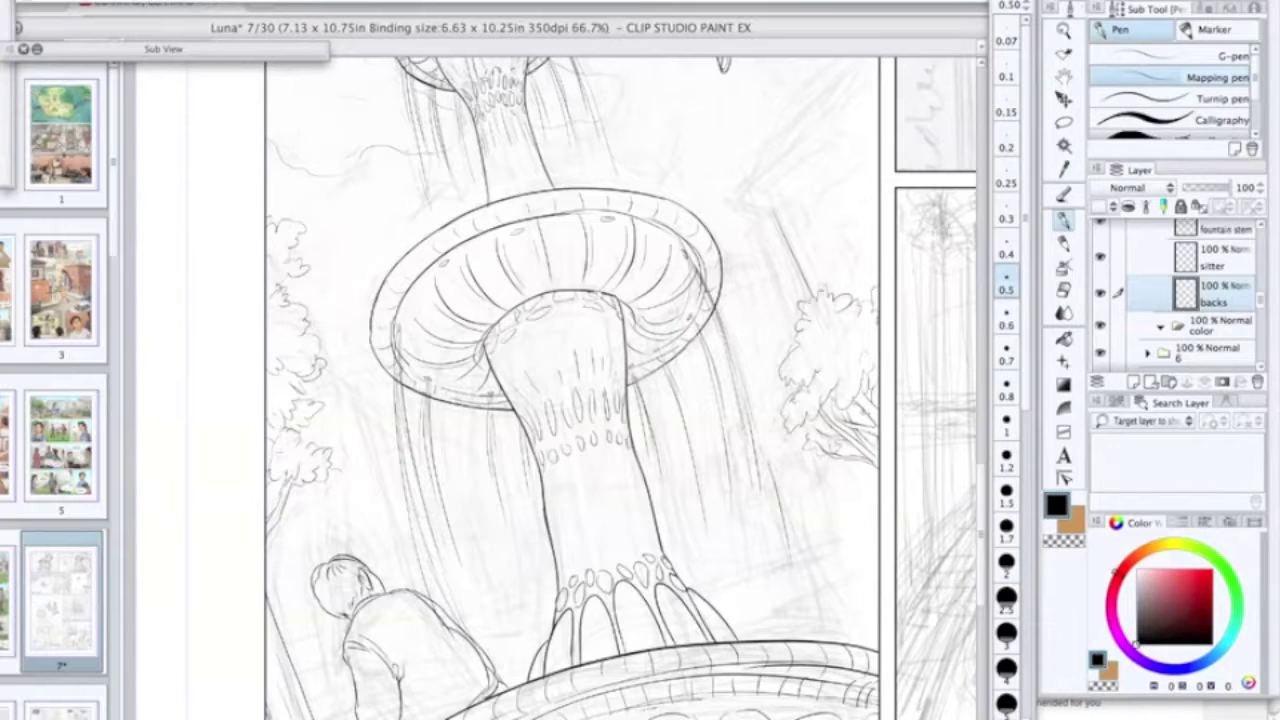
Step: Ink the pointed ledge outline beneath the right-hand tree, undoing and redrawing its strokes
left_click_drag(773, 608, 868, 566)
key("super+z")
mouse_move(775, 611)
left_mouse_down()
mouse_move(860, 621)
mouse_move(798, 608)
left_mouse_up()
key("super+z")
key("super+z")
left_click_drag(878, 607, 814, 603)
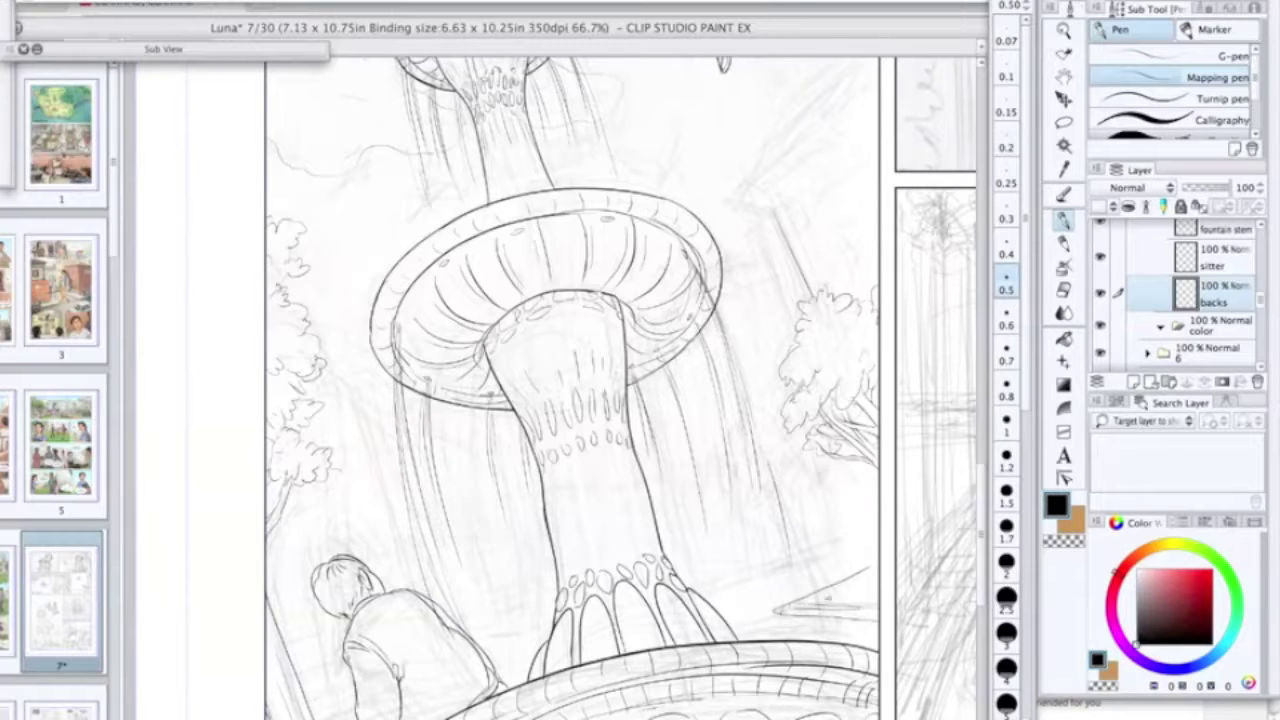
Step: Trim the tip of the pointed ledge with the eraser and add the remaining ground lines behind the fountain rim
left_click(1064, 291)
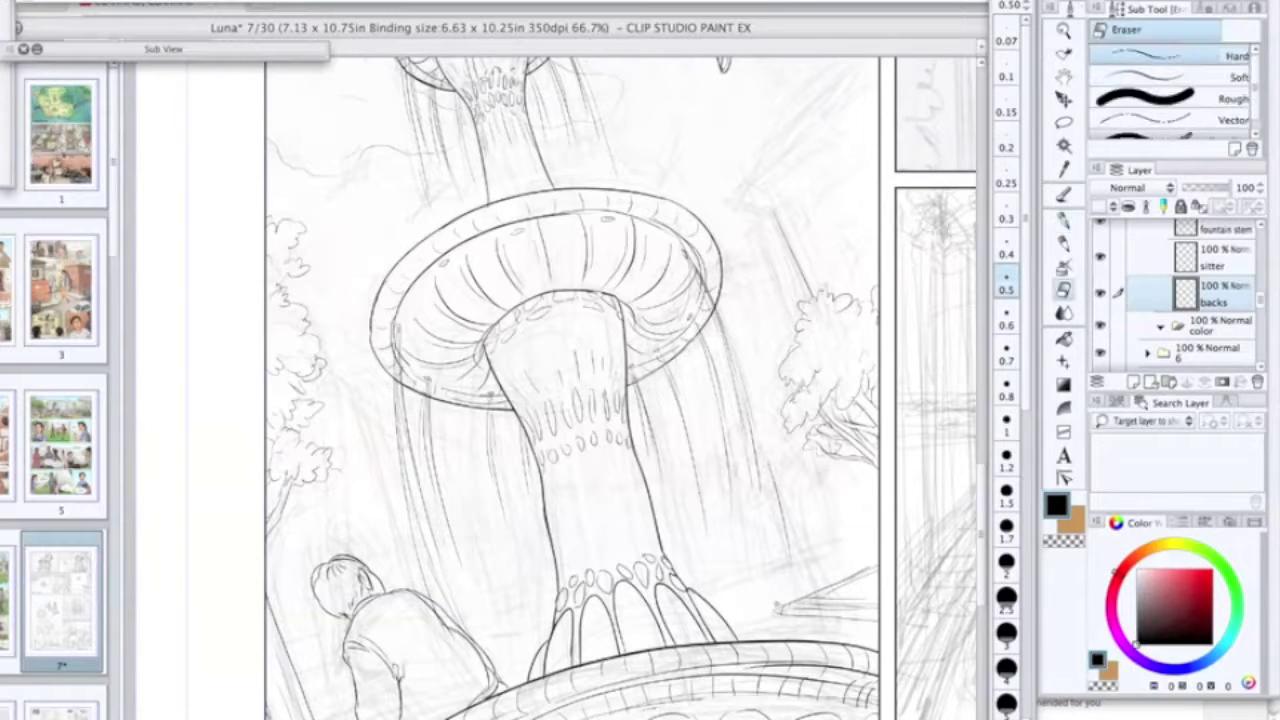
left_click_drag(774, 606, 779, 613)
left_click(1064, 222)
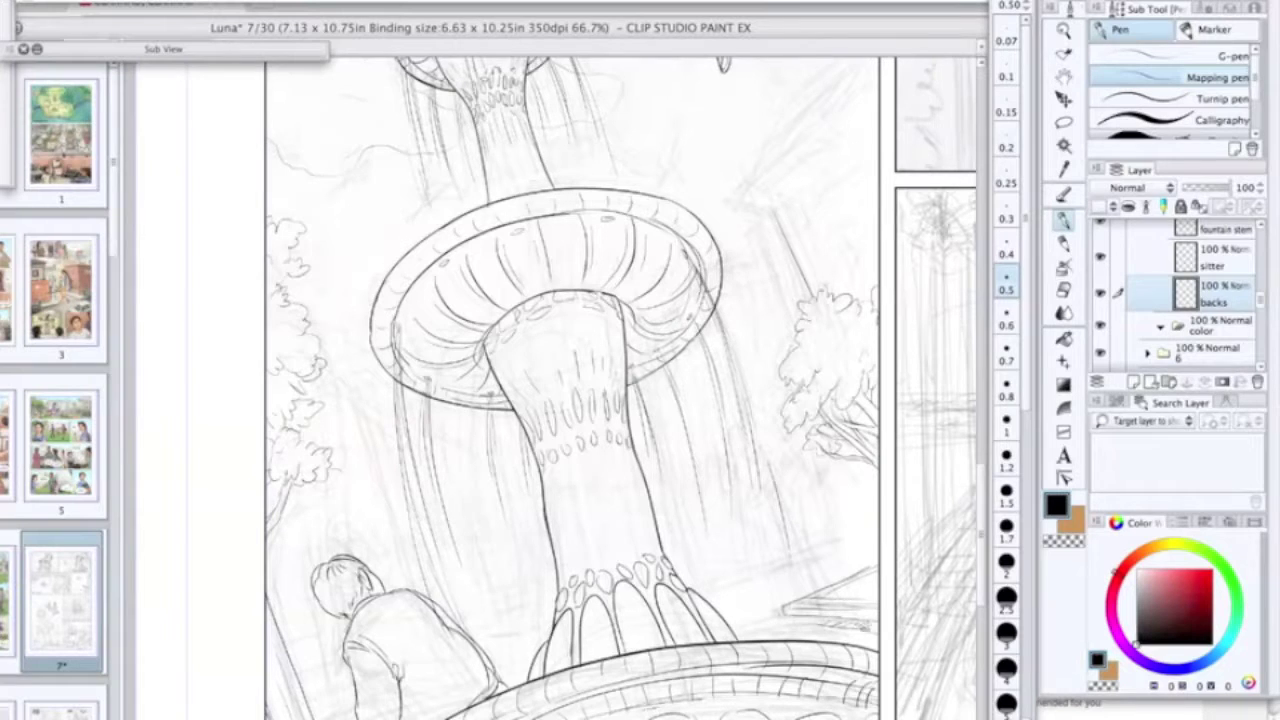
key("e")
key("p")
mouse_move(508, 523)
left_mouse_down()
mouse_move(509, 434)
mouse_move(520, 451)
left_mouse_up()
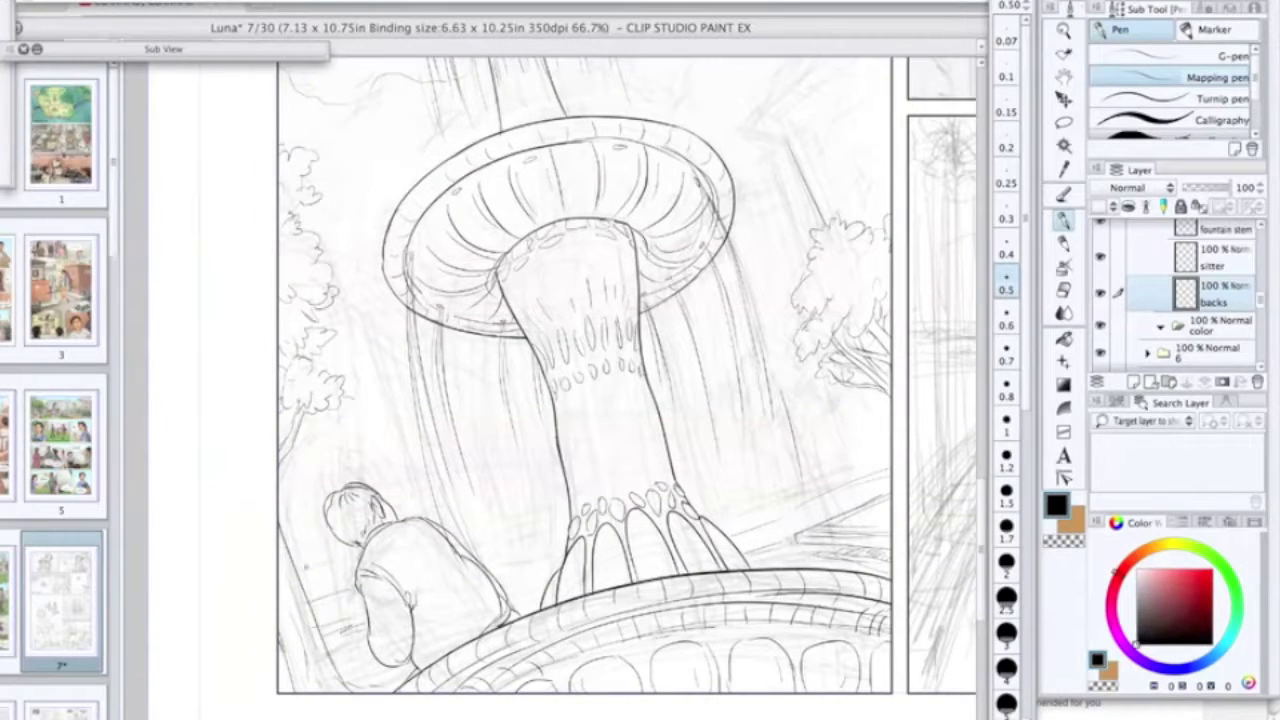
Step: Ink the roof corner and long slanted wall lines of the building behind the left-hand tree
mouse_move(362, 318)
left_mouse_down()
mouse_move(462, 574)
mouse_move(450, 568)
left_mouse_up()
key("super+z")
key("super+z")
key("e")
key("p")
key("p")
left_click_drag(358, 434, 372, 542)
key("p")
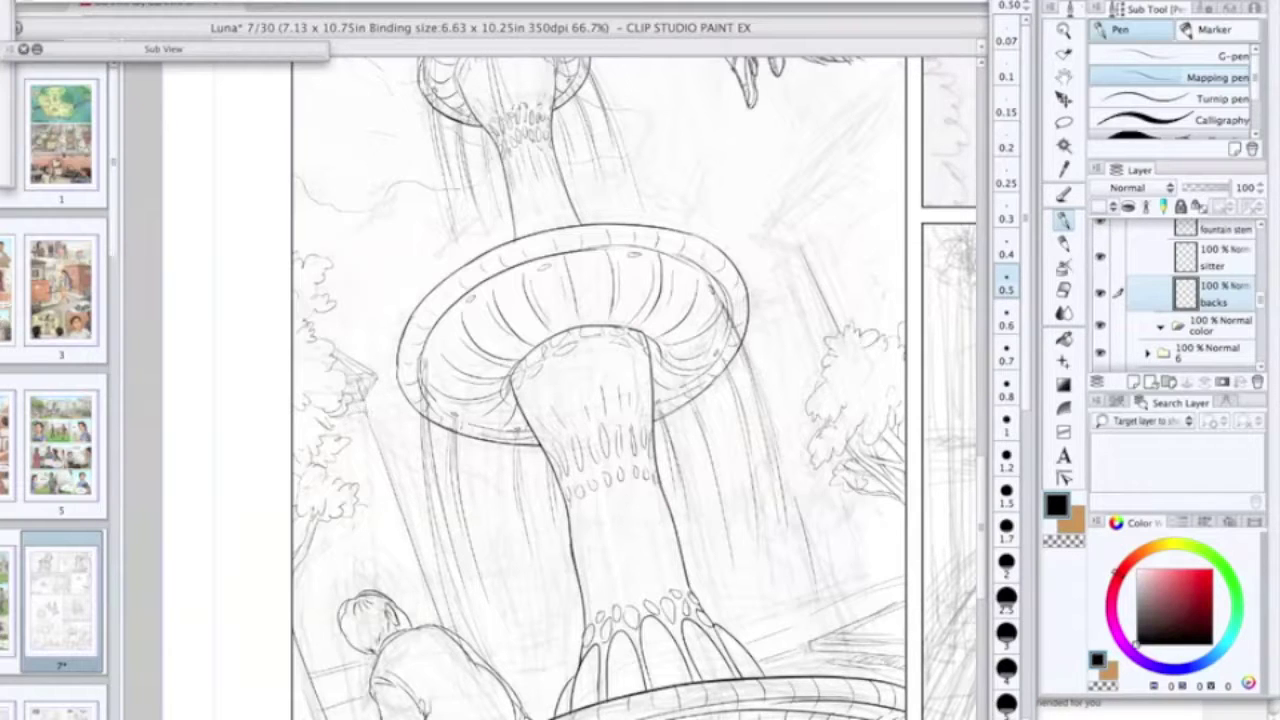
mouse_move(358, 412)
left_mouse_down()
mouse_move(426, 594)
mouse_move(347, 554)
left_mouse_up()
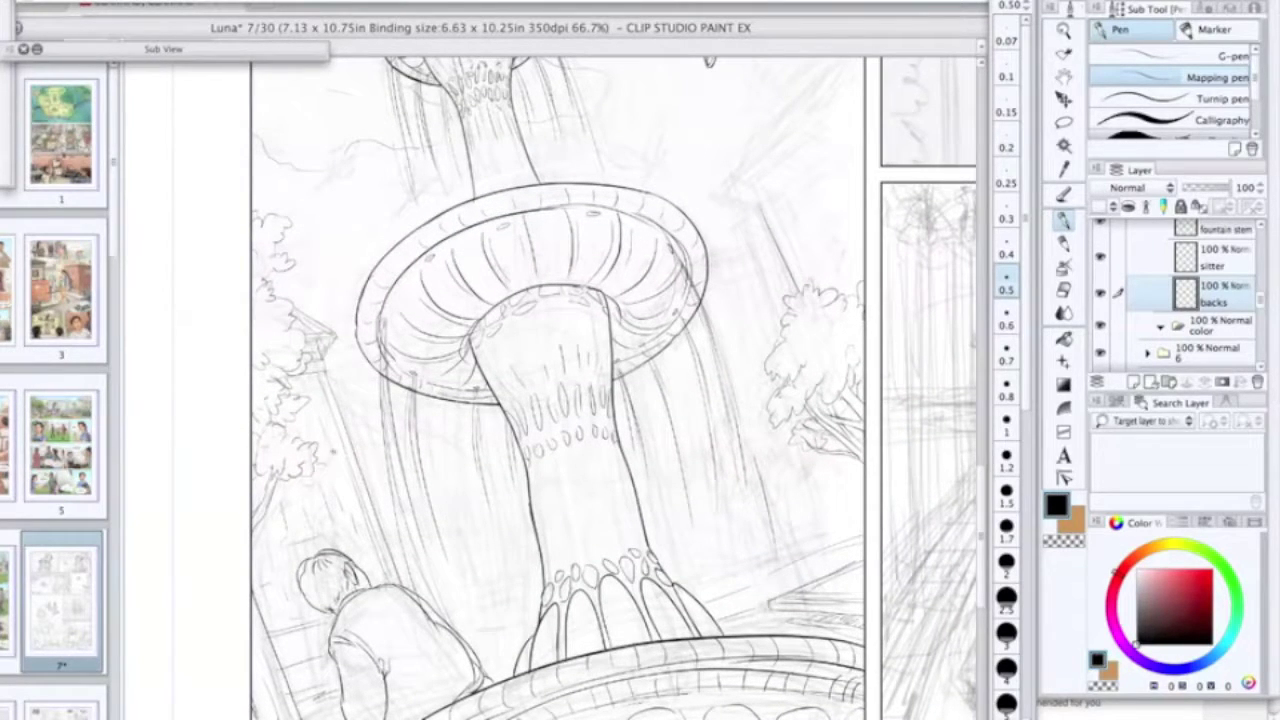
Step: Clean up the background building lines with a size 0.6 eraser and touch them up with the Mapping pen
key("e")
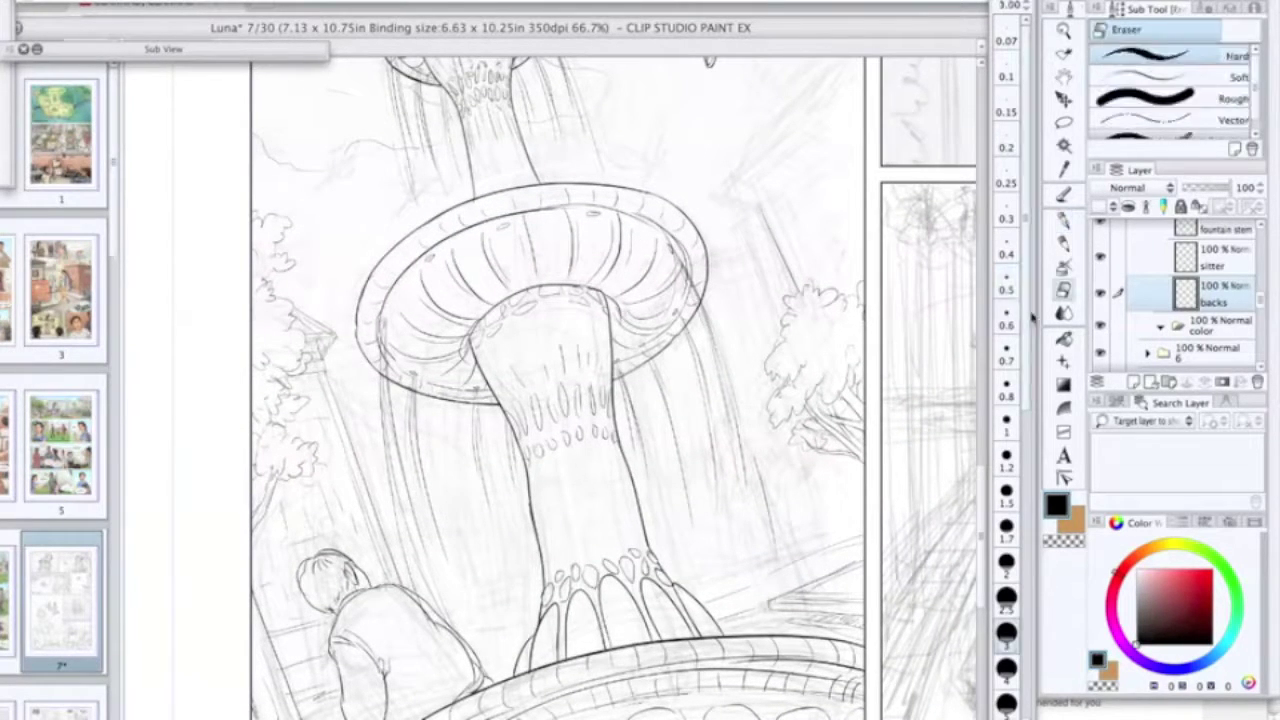
left_click(1007, 318)
left_click_drag(643, 387, 568, 457)
key("p")
left_click_drag(273, 421, 327, 368)
left_click_drag(368, 434, 257, 449)
Step: Ink the diagonal roof edge and pointed corner of the building below the broom, undoing the unwanted strokes
left_click_drag(465, 356, 640, 137)
scroll(434, 643, "down", 2)
scroll(472, 453, "up", 1)
left_click_drag(459, 372, 510, 395)
mouse_move(460, 371)
left_mouse_down()
mouse_move(514, 381)
mouse_move(496, 340)
mouse_move(506, 330)
mouse_move(481, 350)
mouse_move(606, 245)
mouse_move(520, 370)
left_mouse_up()
key("ctrl+z")
key("ctrl+z")
key("ctrl+z")
Step: Ink short rafter lines along the underside of the right-hand roof edge, redoing the misplaced ones
mouse_move(497, 353)
left_mouse_down()
mouse_move(519, 362)
mouse_move(542, 347)
left_mouse_up()
mouse_move(526, 329)
left_mouse_down()
mouse_move(553, 342)
mouse_move(578, 328)
left_mouse_up()
mouse_move(556, 304)
left_mouse_down()
mouse_move(587, 318)
mouse_move(602, 301)
mouse_move(588, 285)
left_mouse_up()
key("ctrl+z")
key("ctrl+z")
left_click_drag(584, 302, 608, 281)
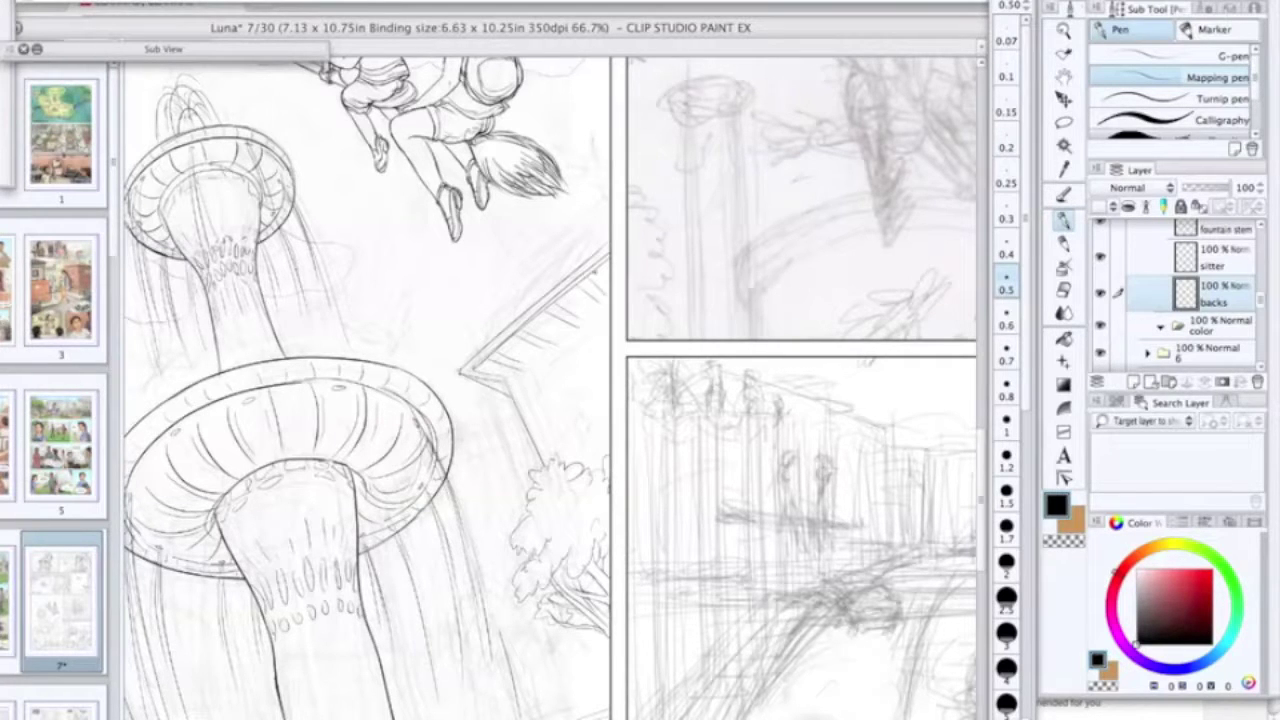
Step: Ink the building's wall corner from the roof tip down to the tree and thin it with the size 0.6 eraser
key("super+minus")
left_click_drag(560, 397, 541, 432)
key("super+plus")
key("super+plus")
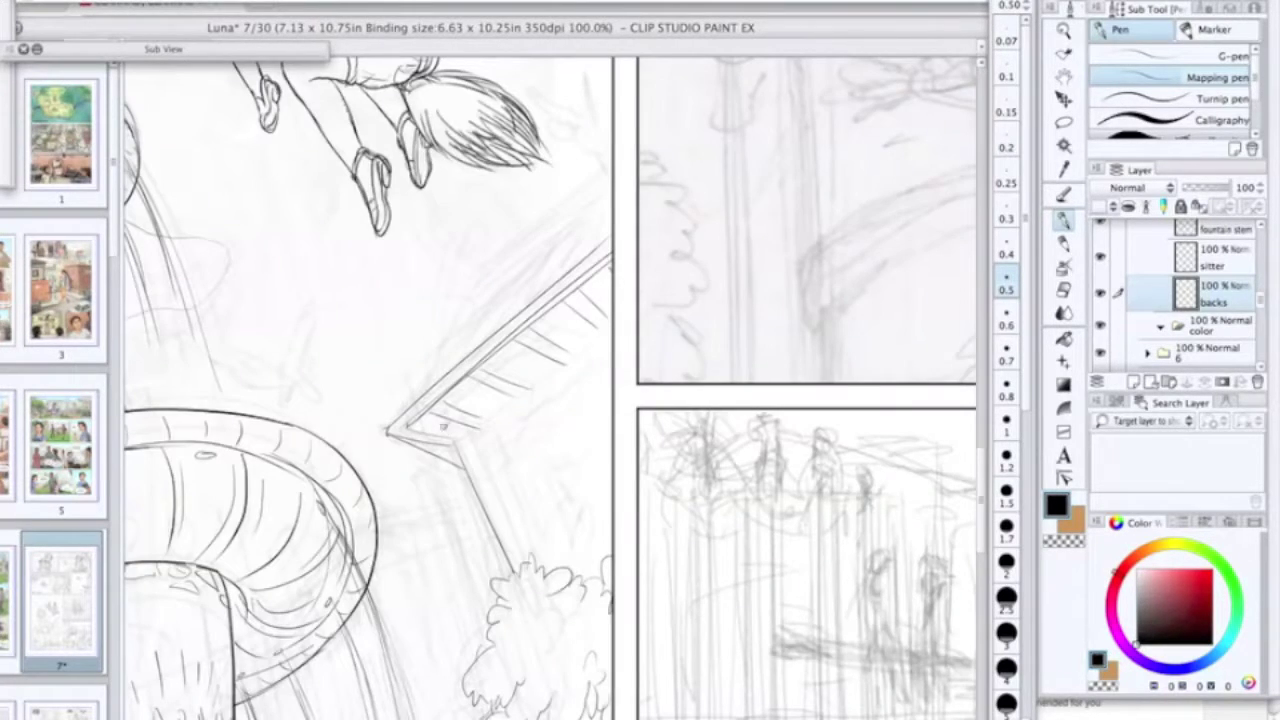
left_click_drag(456, 444, 511, 570)
left_click_drag(484, 513, 513, 569)
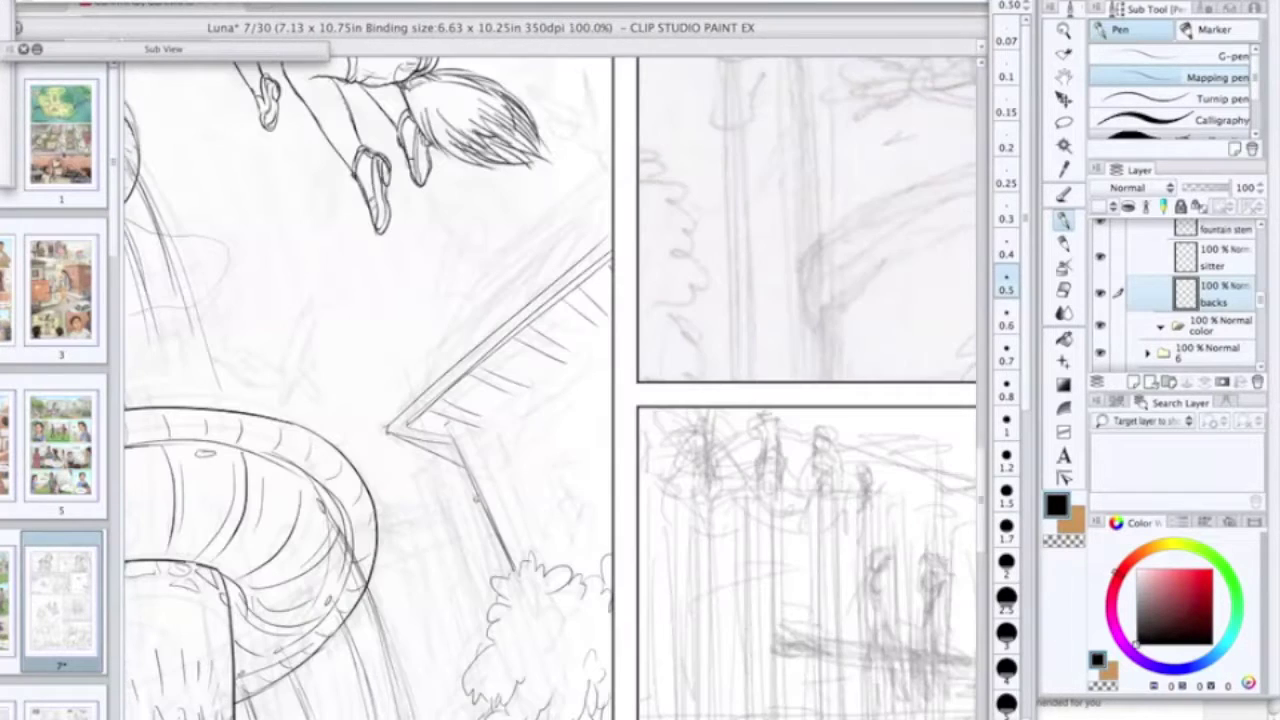
left_click(1064, 290)
left_click_drag(456, 450, 498, 538)
key("super+z")
left_click_drag(465, 475, 512, 570)
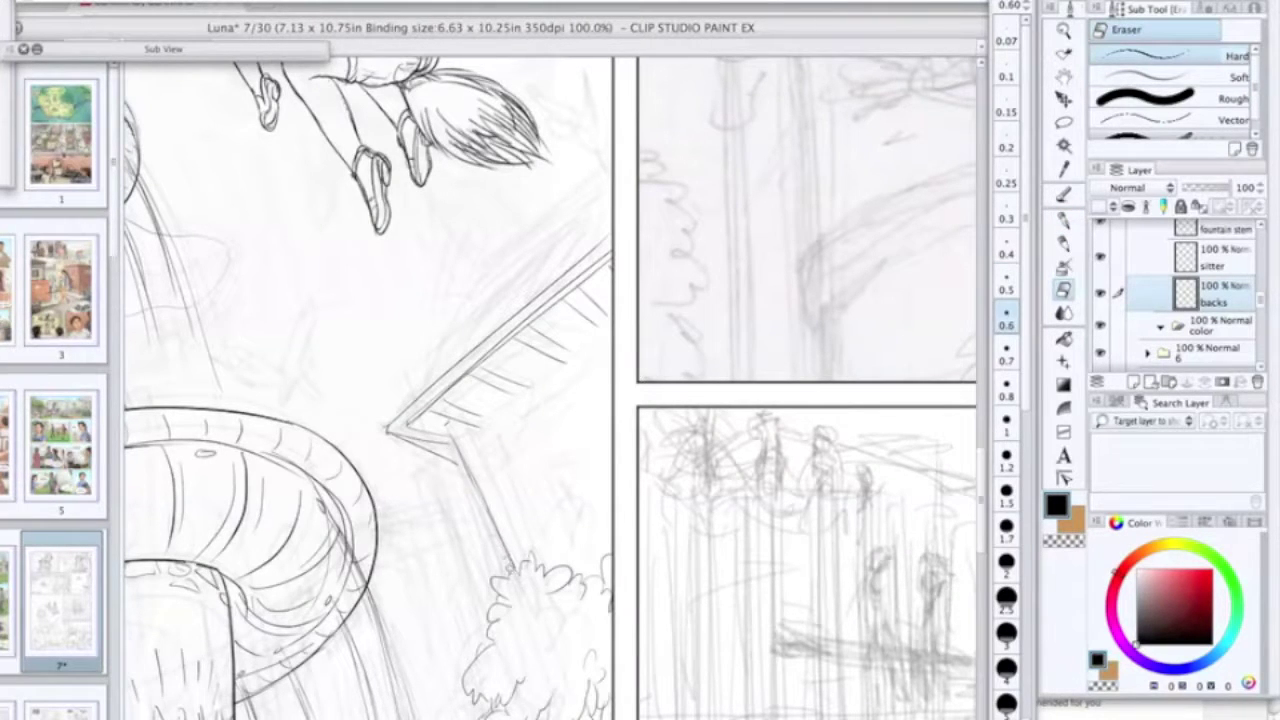
Step: Add second edges to the rafters and finish the small lines at the roof's pointed corner
left_click(1064, 219)
mouse_move(462, 458)
left_mouse_down()
mouse_move(499, 536)
mouse_move(461, 465)
left_mouse_up()
left_click_drag(406, 432, 437, 444)
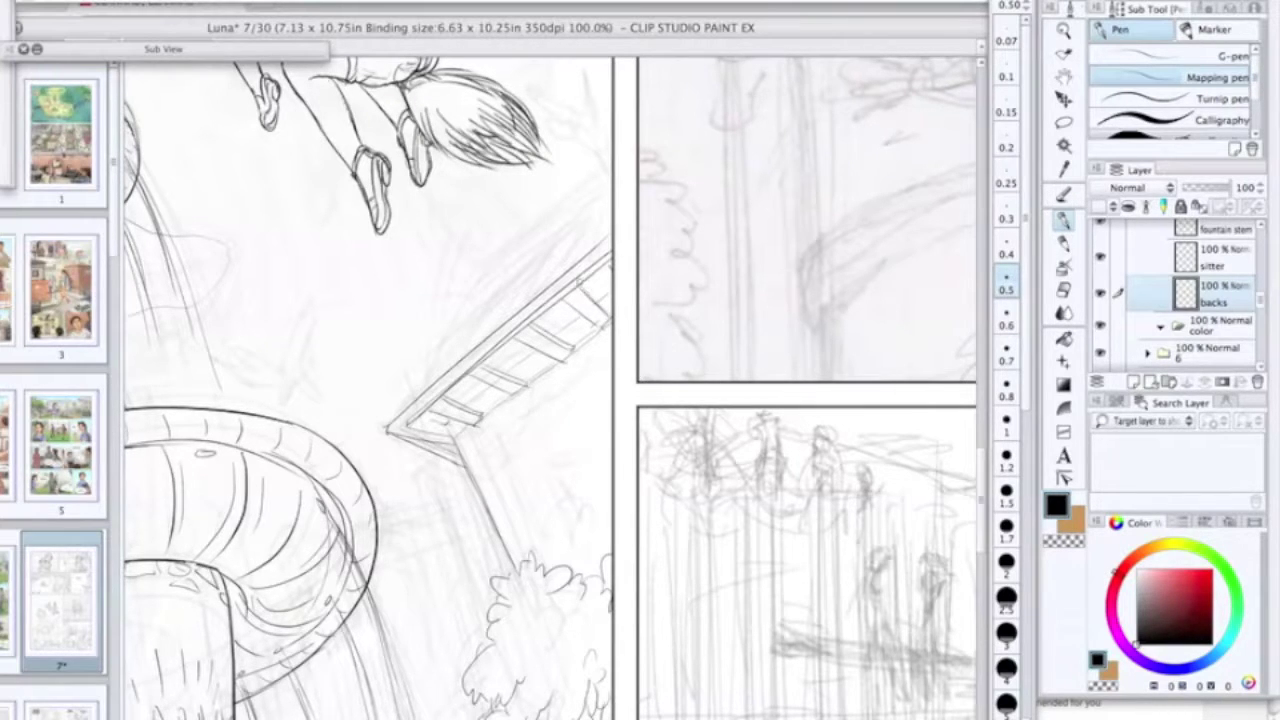
scroll(555, 402, "down", 1)
scroll(500, 350, "up", 1)
Step: Ink the lower edge of the eave beneath the rafters and reinforce the wall corner line below it
mouse_move(496, 484)
left_mouse_down()
mouse_move(636, 384)
mouse_move(633, 369)
left_mouse_up()
key("super+z")
key("super+z")
left_click_drag(492, 478, 545, 600)
Step: Ink the upper outline of the sloping roof up to the panel border and clean up its bend with the eraser
left_click_drag(414, 455, 498, 290)
scroll(611, 200, "down", 2)
scroll(612, 198, "up", 2)
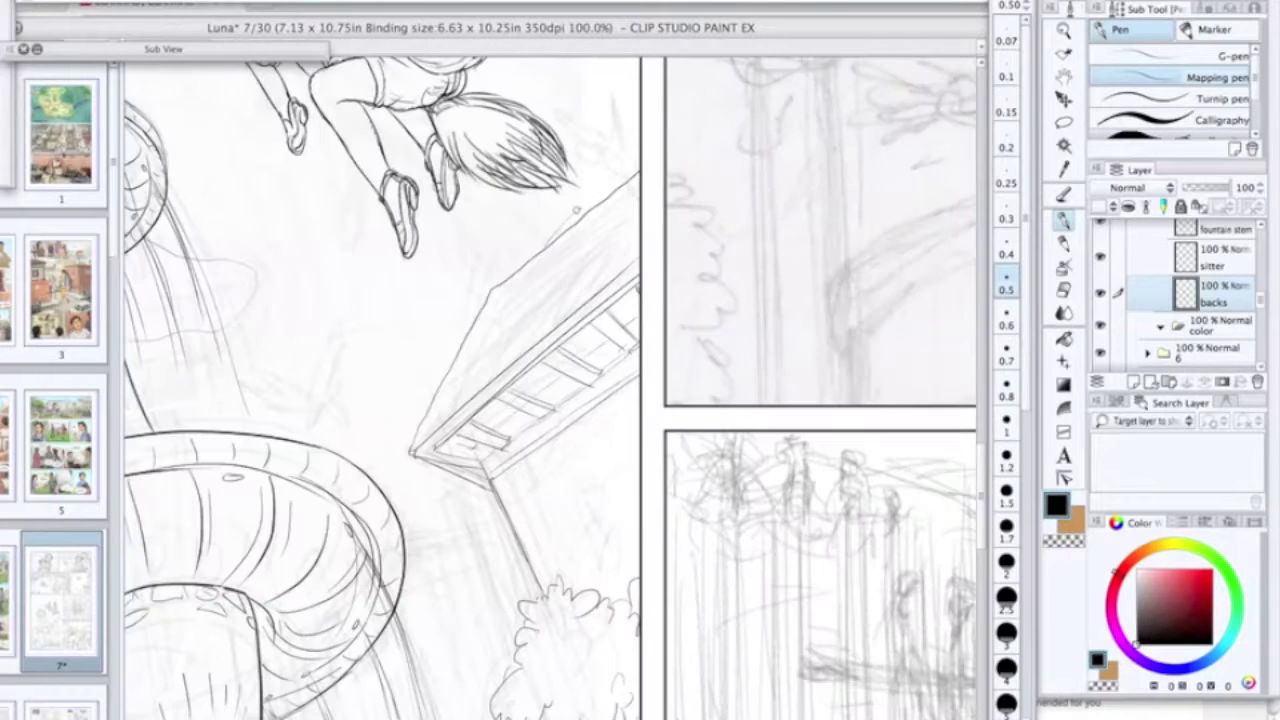
left_click(1064, 291)
left_click_drag(508, 269, 488, 300)
left_click(1064, 220)
left_click_drag(603, 214, 590, 268)
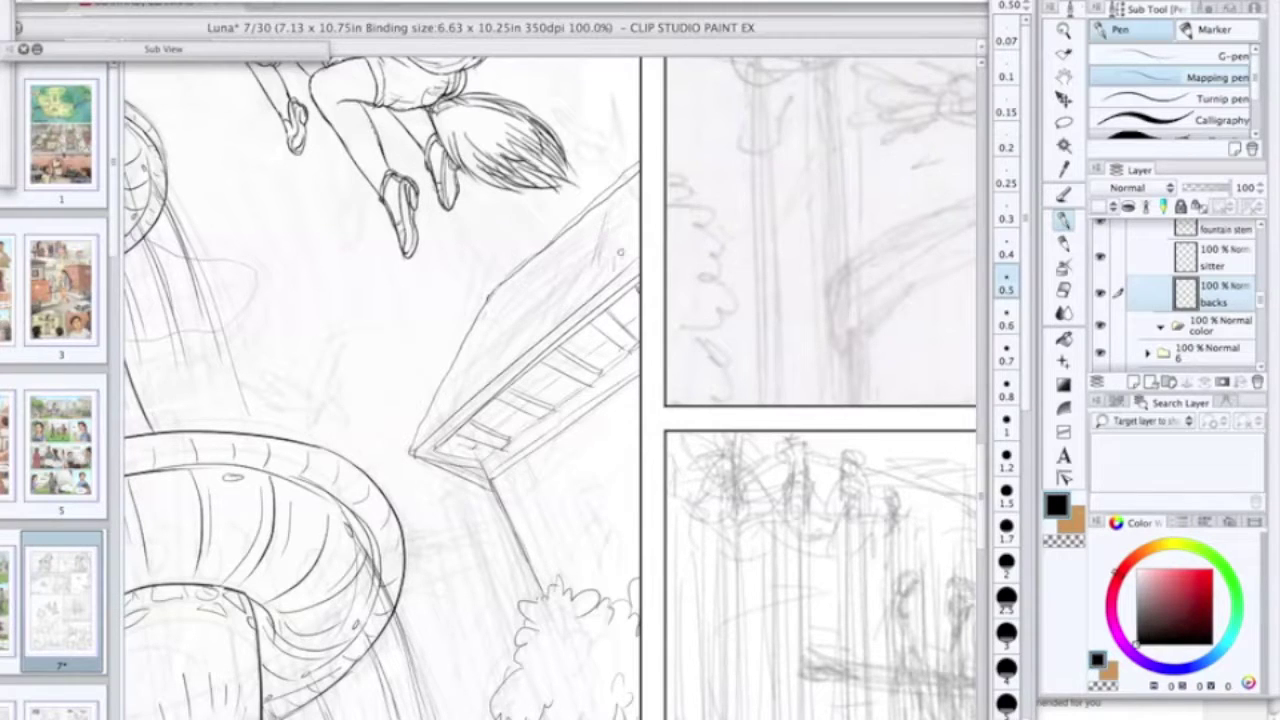
Step: Ink the slanted outer frame of the window on the building's wall, between the tree and the right panel border
mouse_move(509, 447)
left_mouse_down()
mouse_move(468, 280)
mouse_move(480, 249)
mouse_move(446, 183)
left_mouse_up()
left_click_drag(507, 235, 547, 307)
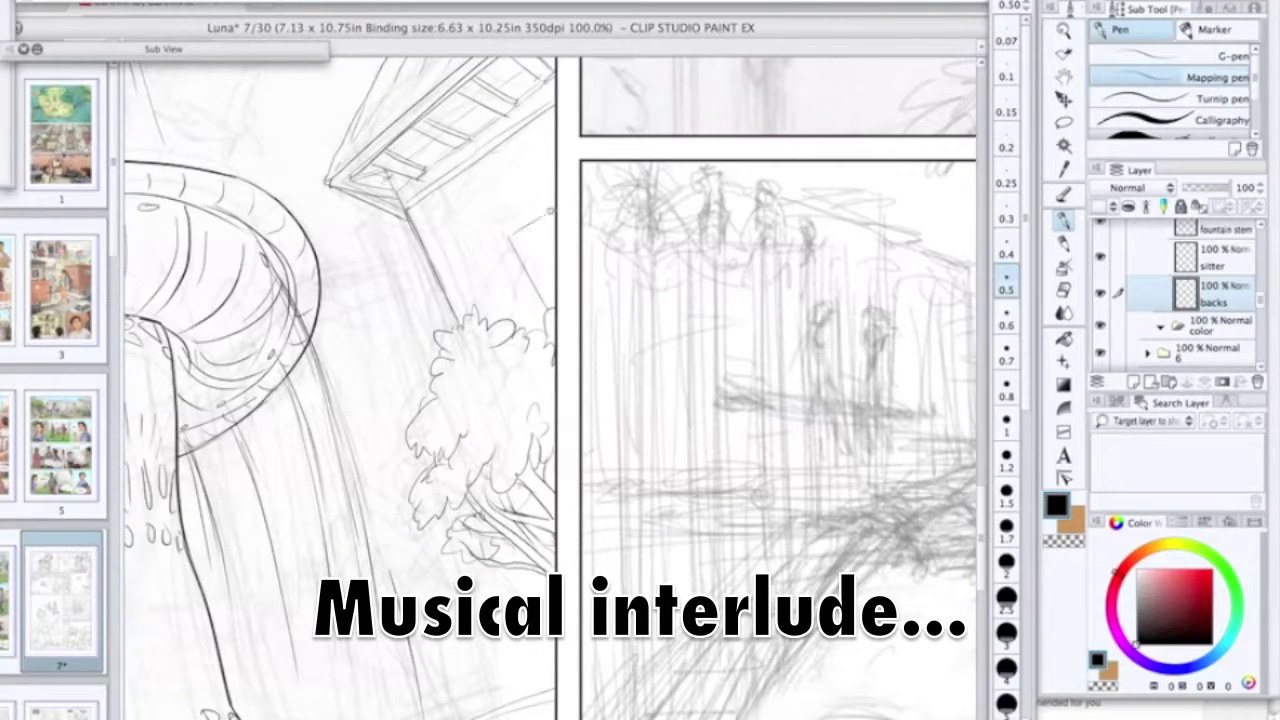
left_click_drag(498, 235, 541, 314)
mouse_move(510, 241)
left_mouse_down()
mouse_move(560, 217)
mouse_move(551, 299)
left_mouse_up()
left_click(1064, 290)
left_click(1064, 220)
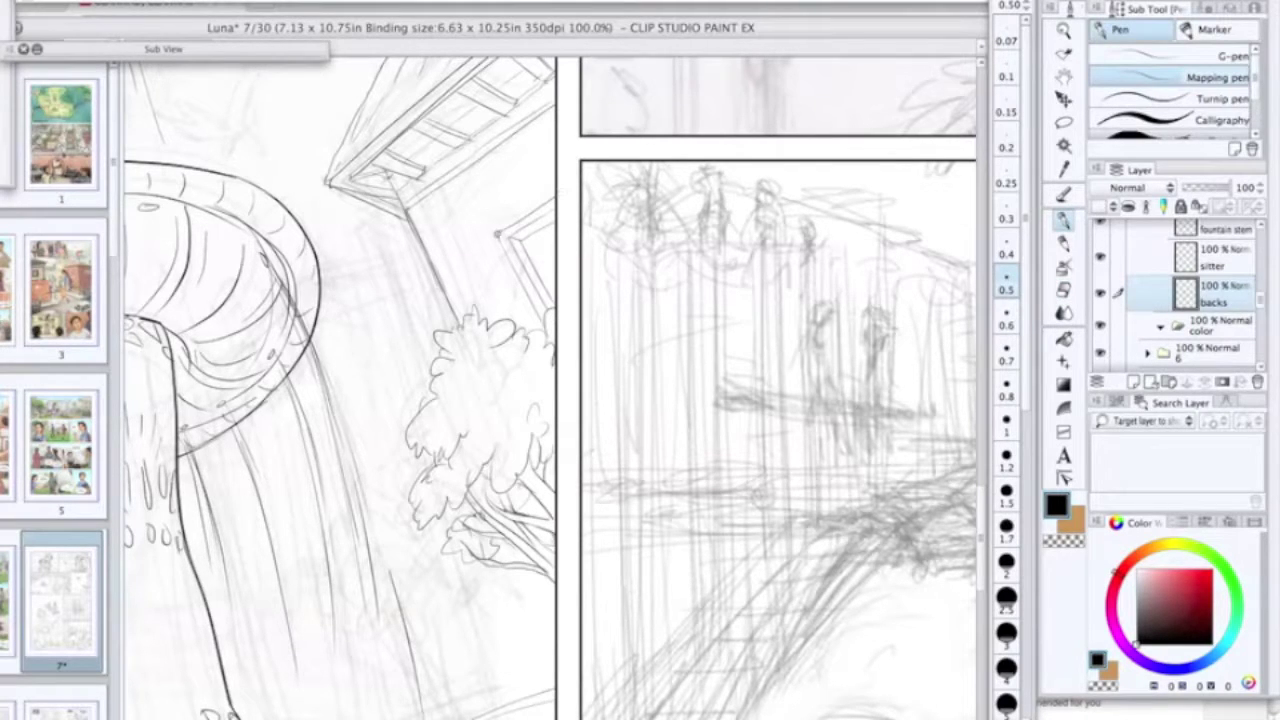
Step: Add the inner frame lines and the small curved outline above the wall window, tidying them with a fine eraser
key("e")
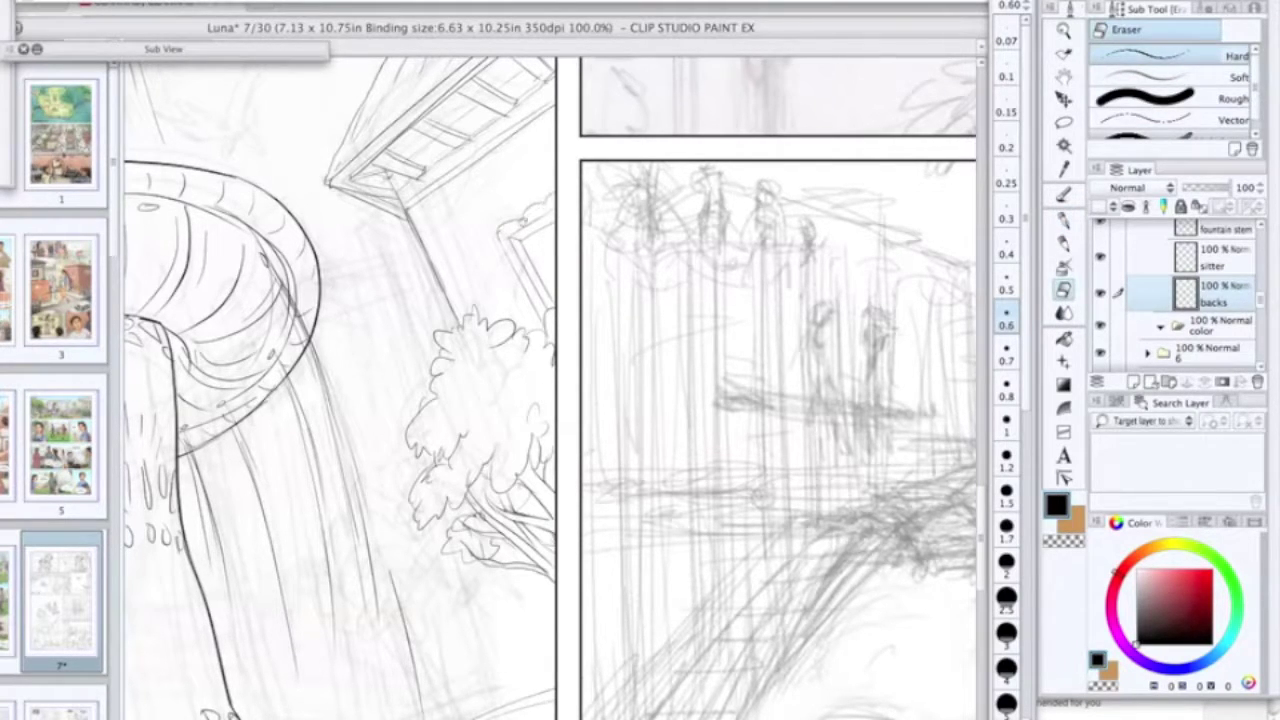
key("p")
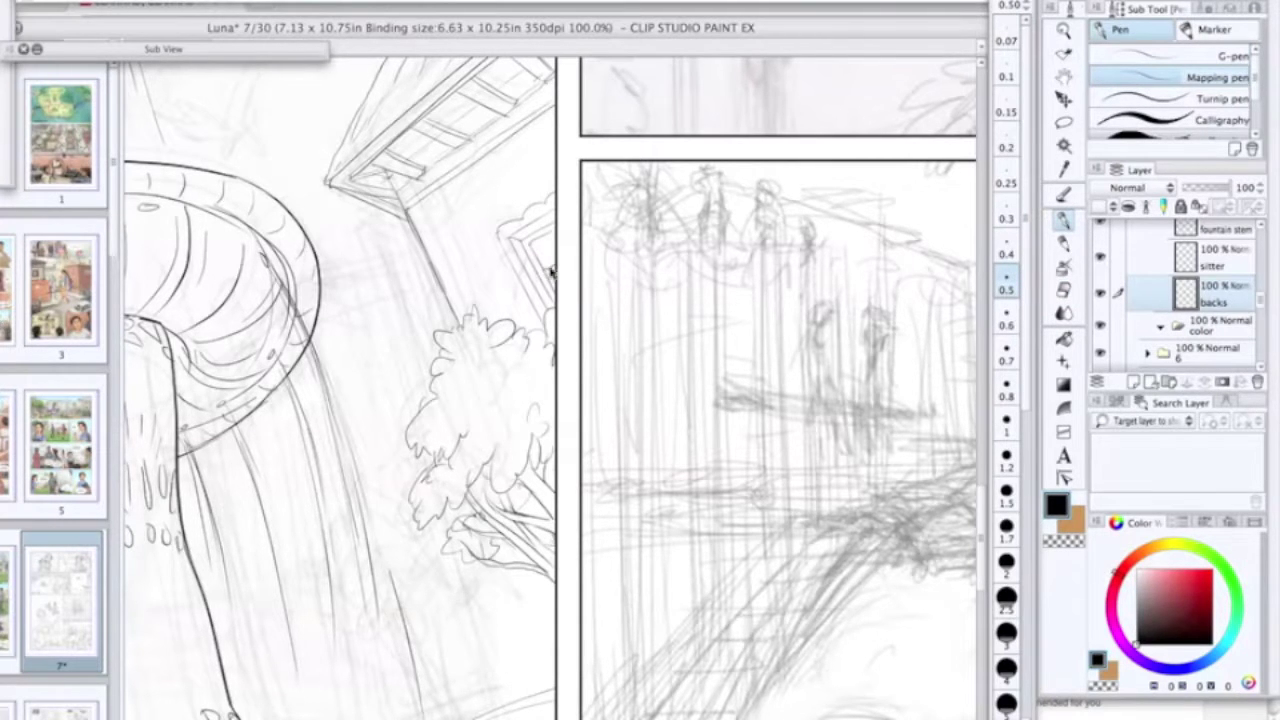
scroll(545, 228, "down", 2)
scroll(548, 230, "up", 2)
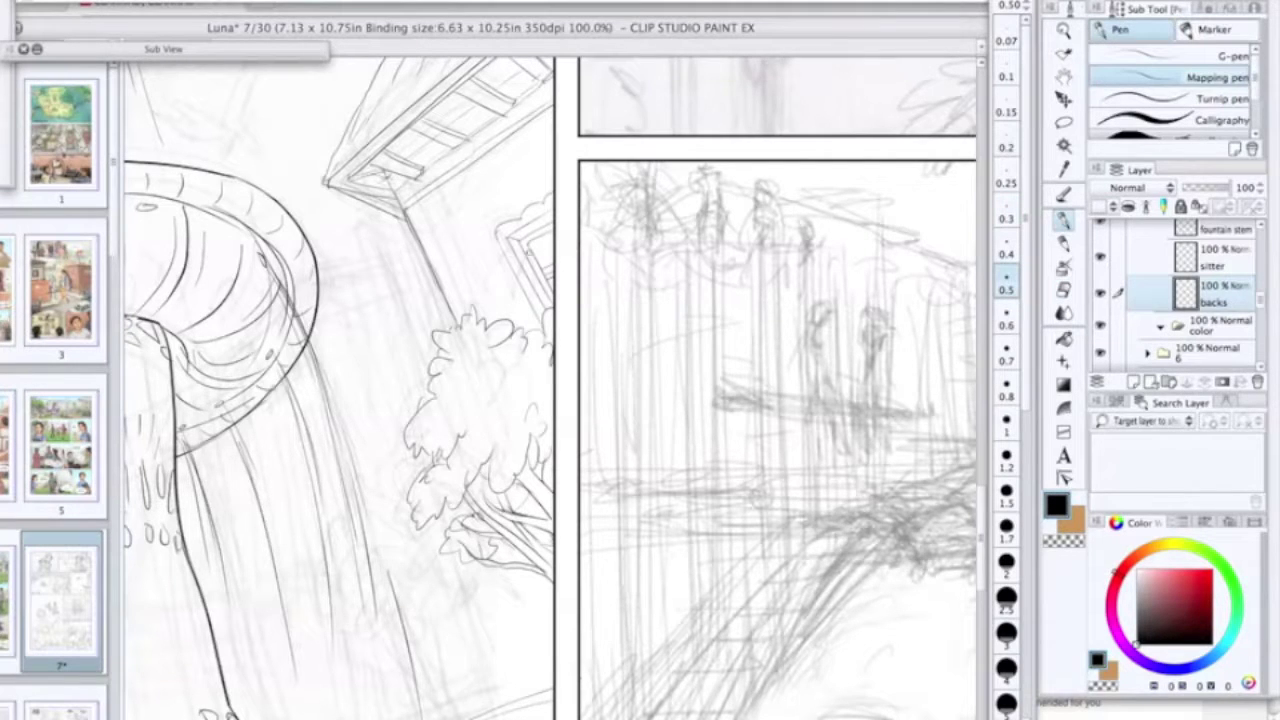
key("e")
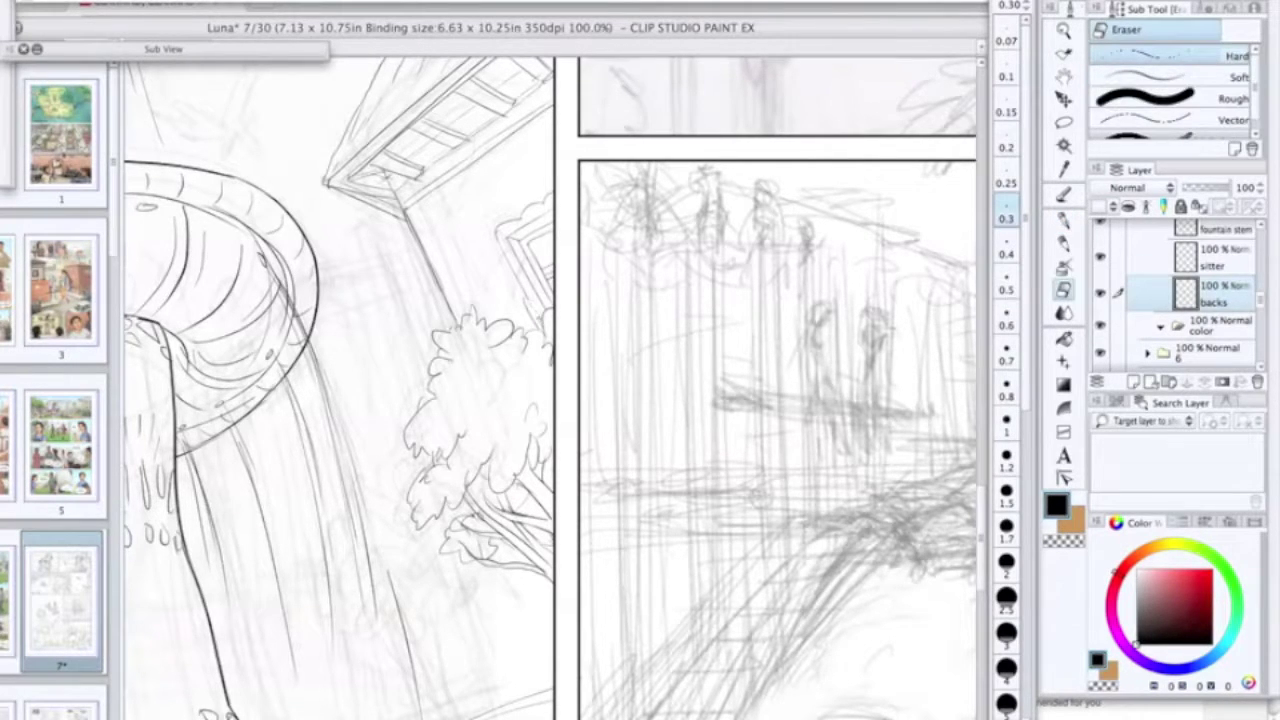
key("p")
scroll(545, 320, "down", 2)
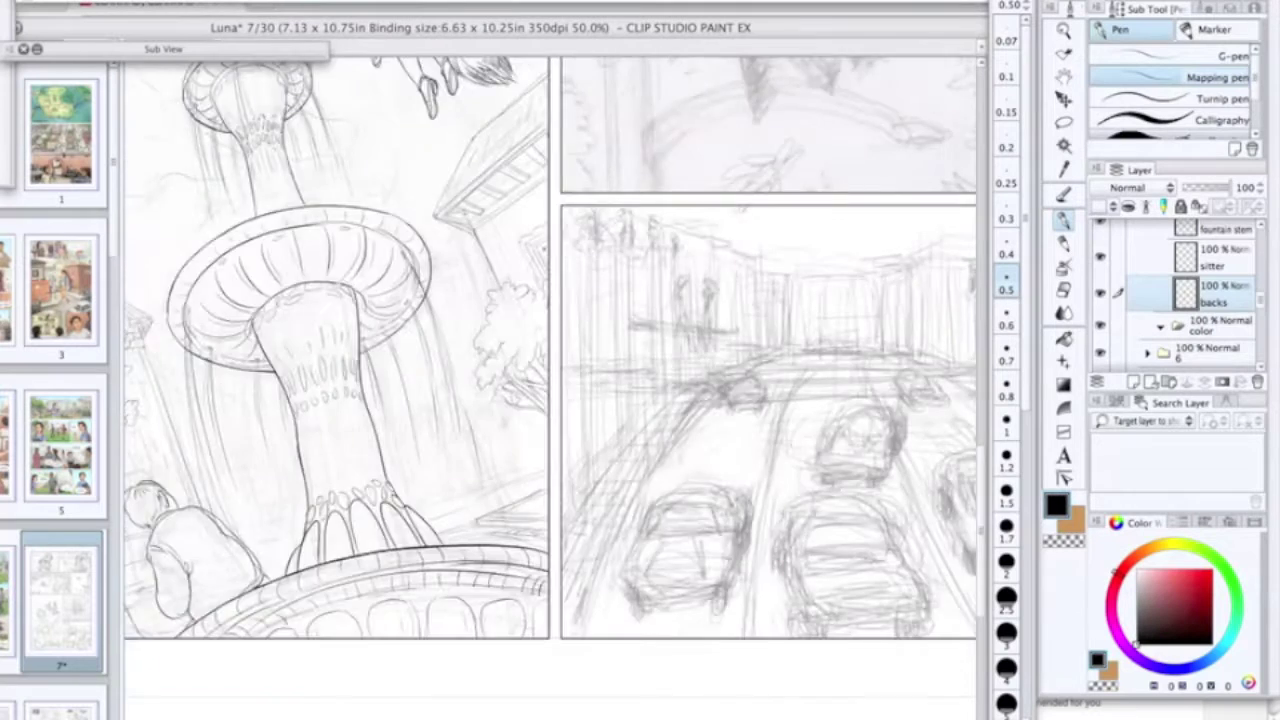
left_click_drag(590, 249, 657, 374)
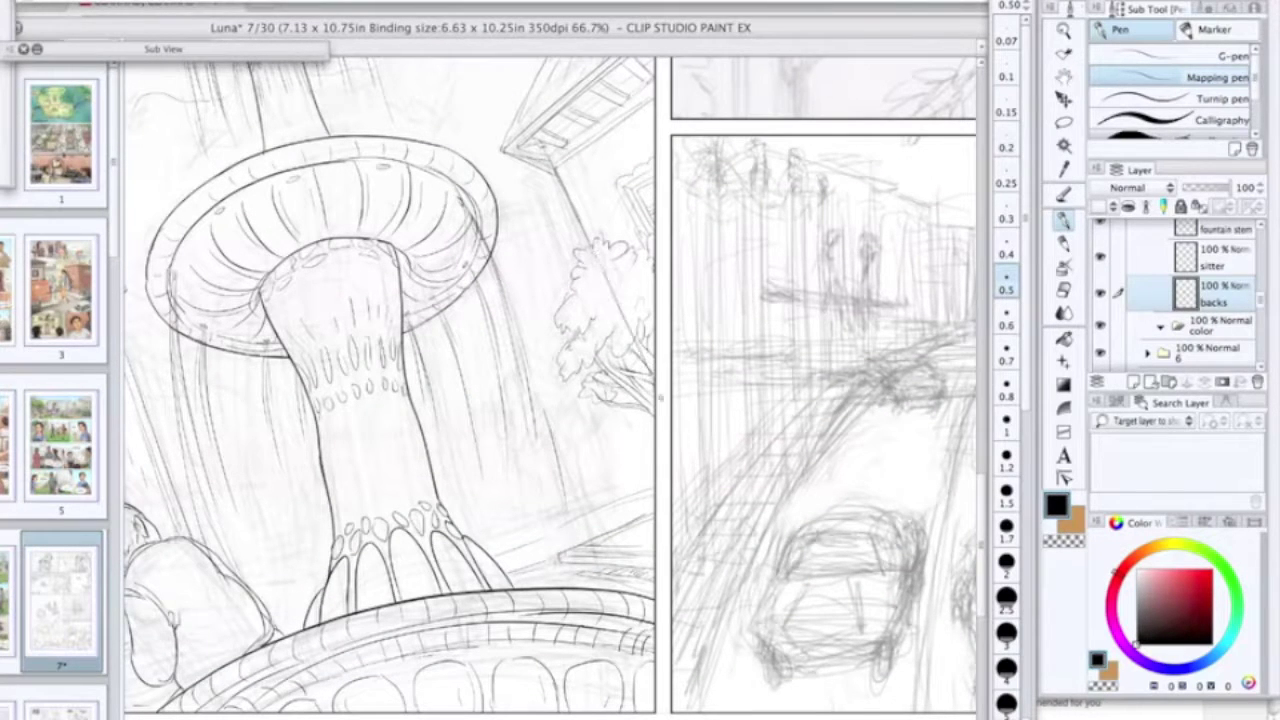
key("ctrl+z")
left_click_drag(592, 250, 652, 380)
key("ctrl+z")
Step: Adjust the opacity of a layer lower in the stack and make the backs layer active again
left_click_drag(407, 216, 447, 224)
left_click_drag(1261, 299, 1263, 336)
left_click(1238, 273)
mouse_move(1200, 189)
left_mouse_down()
mouse_move(1178, 192)
mouse_move(1191, 193)
left_mouse_up()
mouse_move(1262, 334)
left_mouse_down()
mouse_move(1258, 288)
mouse_move(1260, 328)
left_mouse_up()
left_click(1181, 208)
mouse_move(501, 354)
left_mouse_down()
mouse_move(814, 417)
mouse_move(780, 370)
mouse_move(580, 620)
mouse_move(585, 315)
left_mouse_up()
left_click_drag(1261, 330, 1261, 301)
left_click(1212, 294)
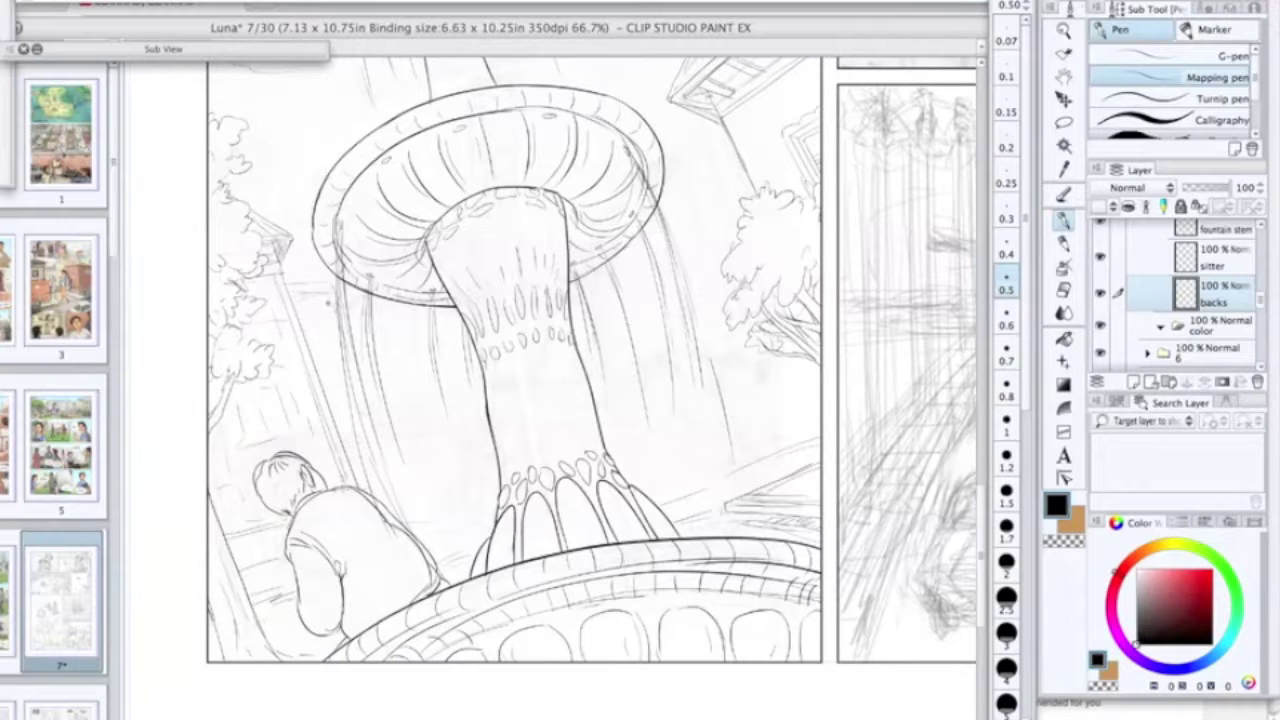
Step: Ink the distant building's ledge lines and wall edge between the fountain bowl and the right tree
left_click_drag(648, 258, 540, 439)
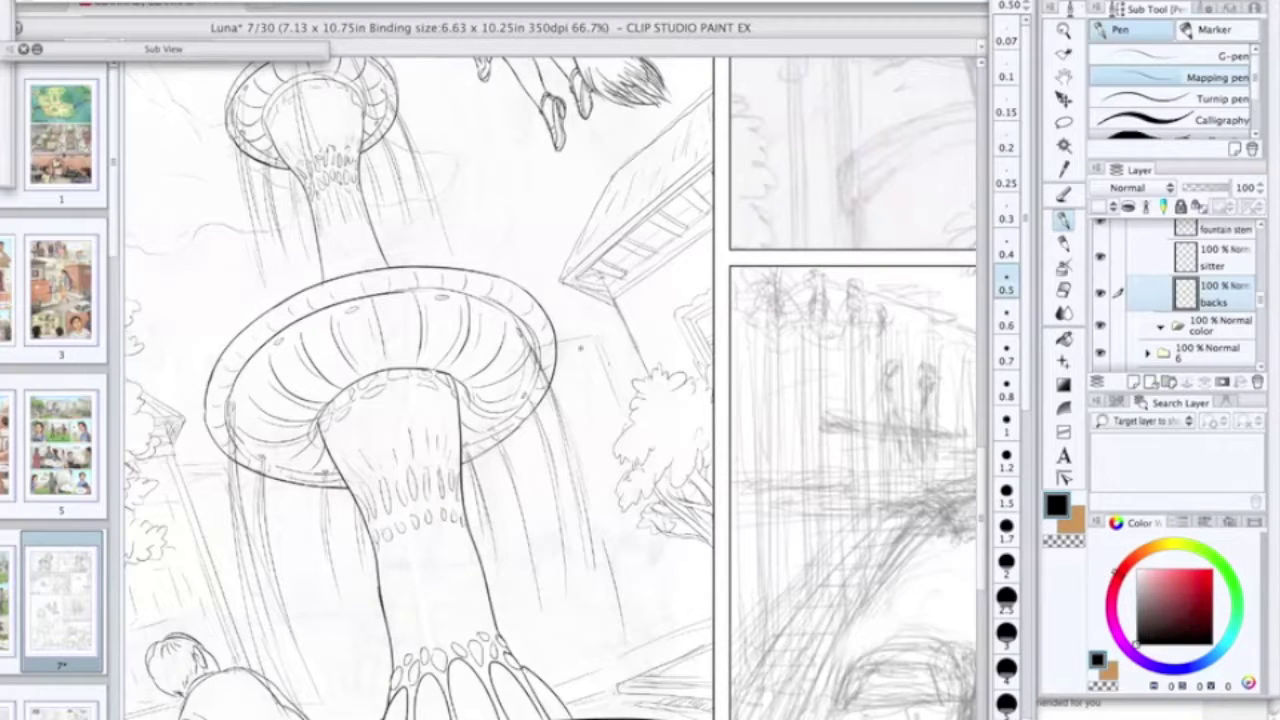
mouse_move(630, 334)
left_mouse_down()
mouse_move(560, 360)
mouse_move(634, 350)
mouse_move(604, 350)
left_mouse_up()
left_click_drag(612, 364, 618, 405)
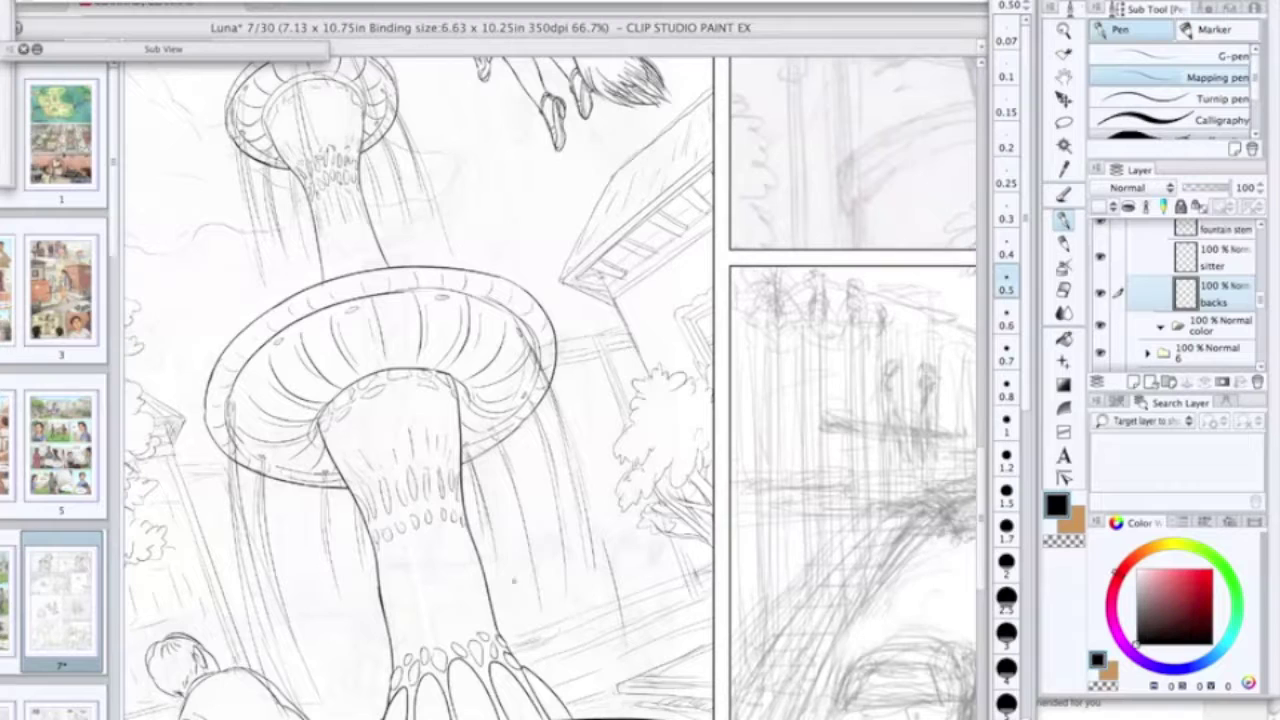
Step: Ink a long slanted wall line down the left side of the fountain stem, redrawing the rejected strokes
left_click_drag(466, 488, 516, 634)
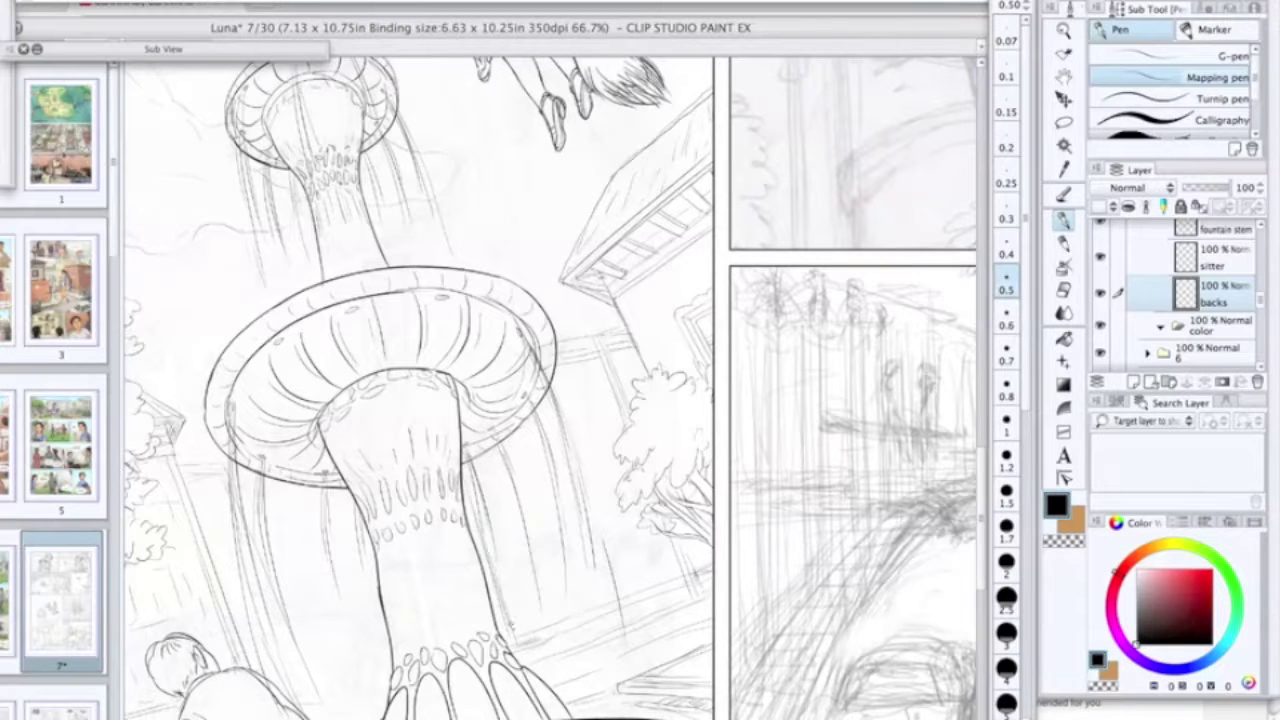
key("super+z")
left_click_drag(338, 502, 387, 634)
key("super+z")
left_click_drag(337, 504, 386, 668)
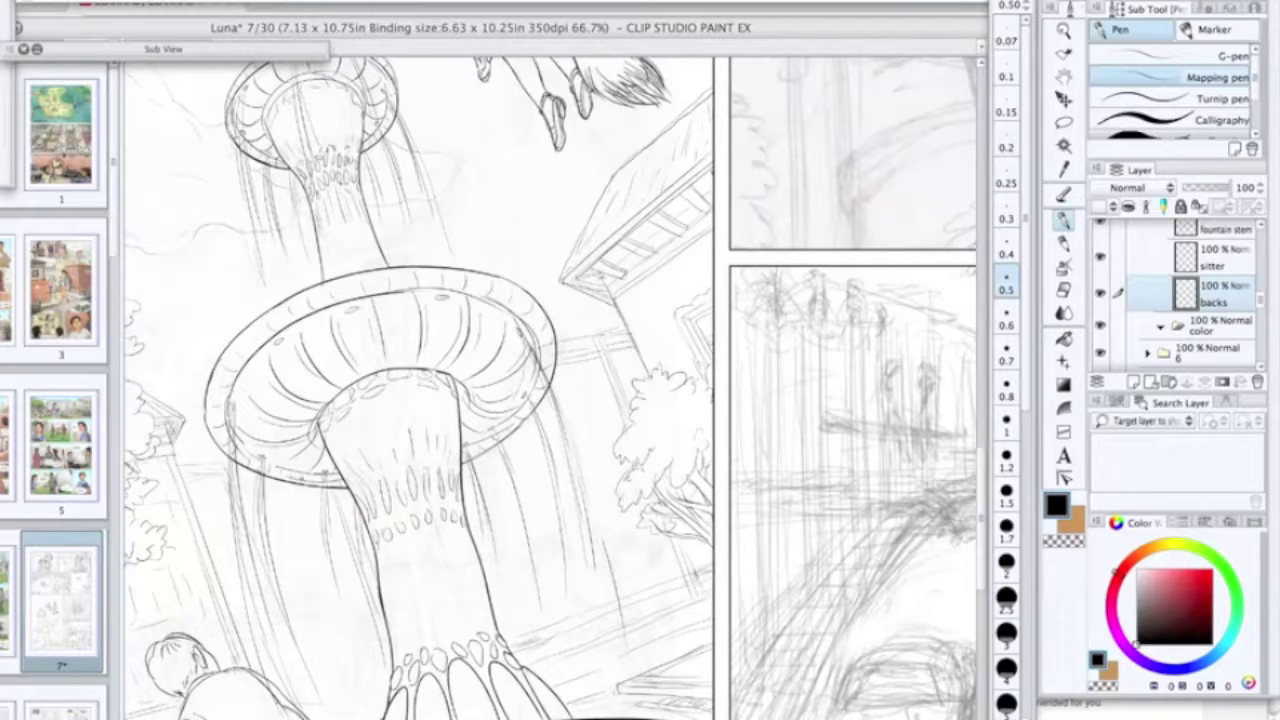
Step: Ink the doorway and adjoining wall lines of the distant building right of the fountain stem
scroll(330, 500, "down", 5)
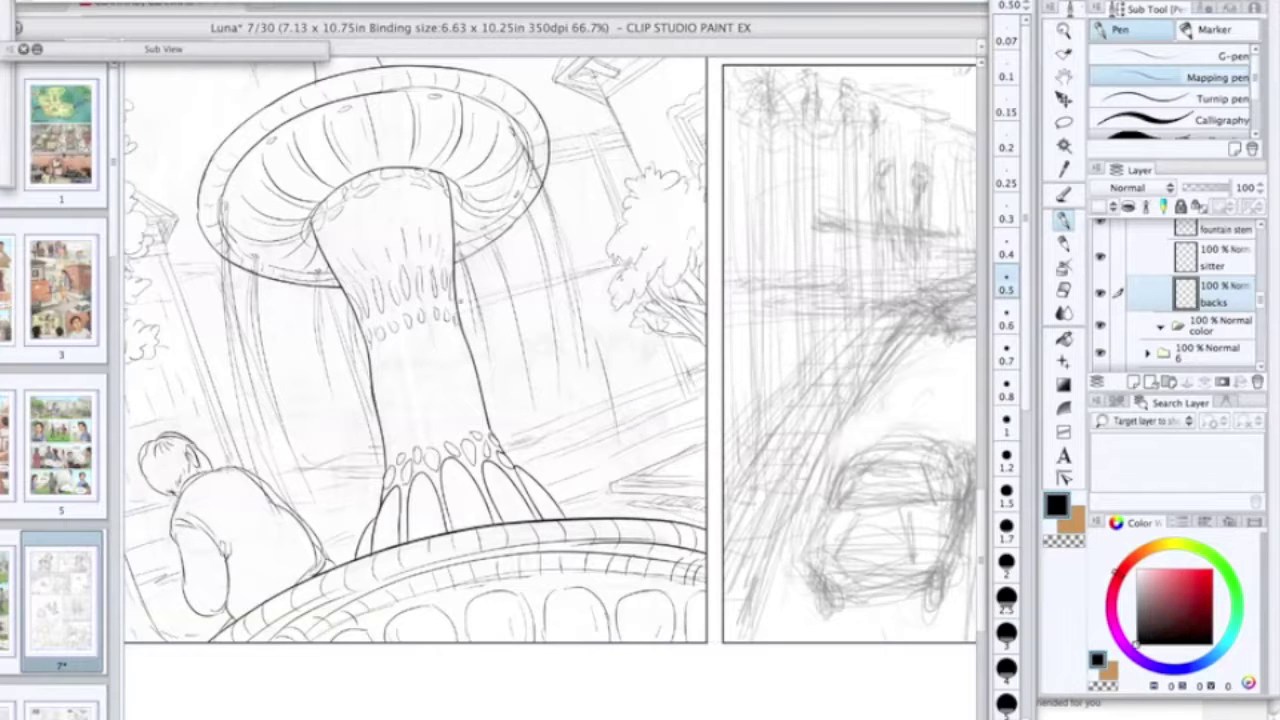
scroll(537, 427, "left", 5)
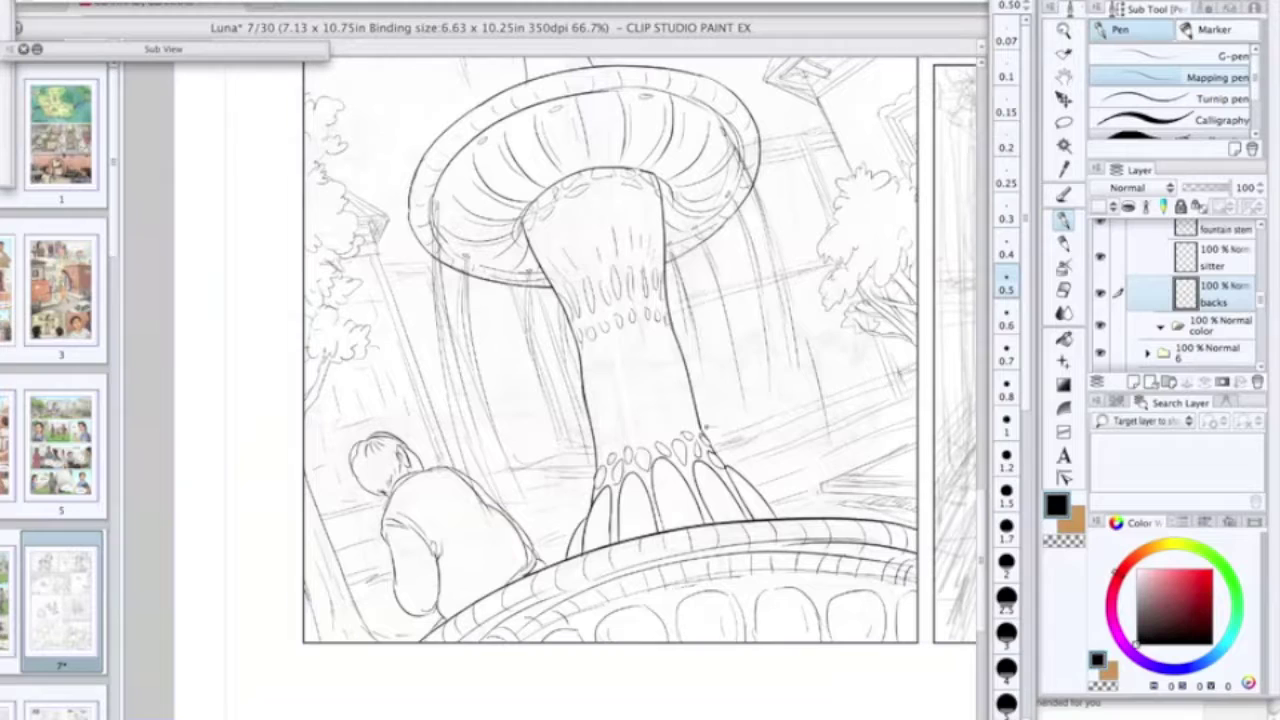
left_click_drag(724, 418, 778, 401)
left_click_drag(762, 325, 797, 314)
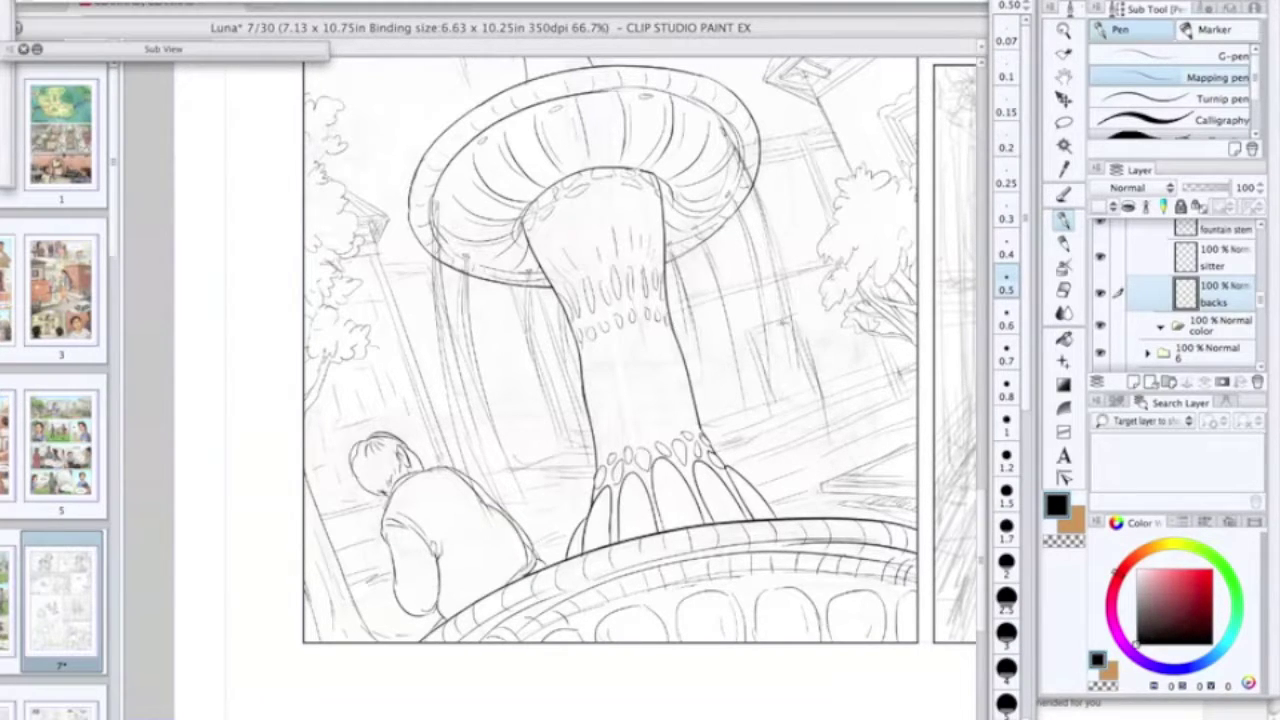
left_click_drag(787, 337, 811, 396)
mouse_move(786, 342)
left_mouse_down()
mouse_move(804, 396)
mouse_move(887, 395)
left_mouse_up()
Step: Ink the tall window frame on the building left of the fountain stem and the ground lines beneath it
mouse_move(515, 484)
left_mouse_down()
mouse_move(537, 689)
mouse_move(537, 547)
left_mouse_up()
left_click(1064, 290)
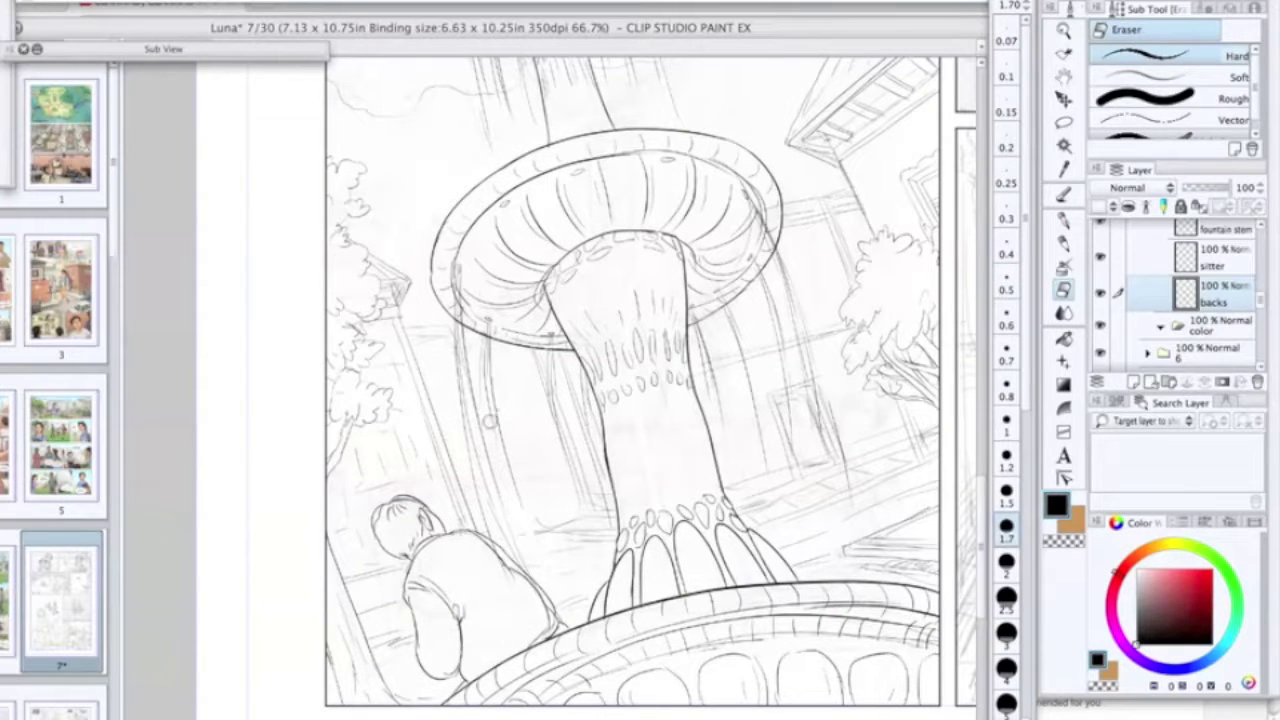
key("p")
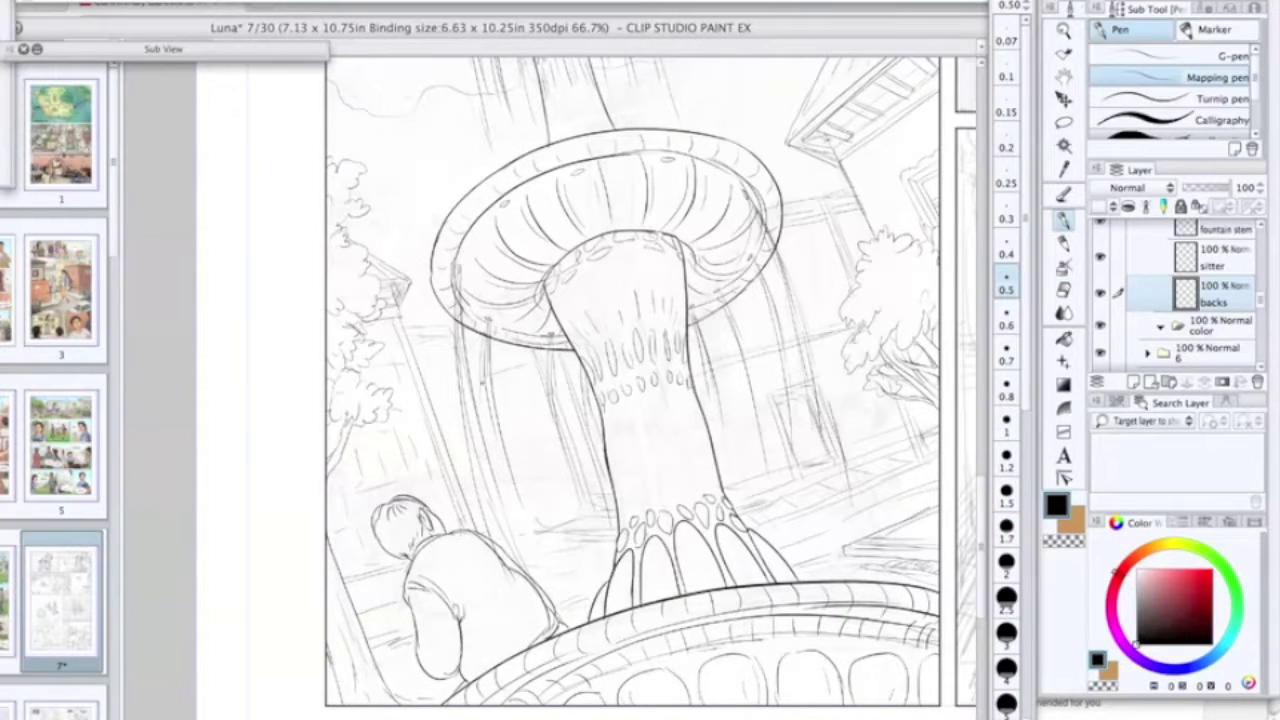
mouse_move(523, 418)
left_mouse_down()
mouse_move(544, 496)
mouse_move(524, 501)
left_mouse_up()
left_click_drag(494, 384, 530, 501)
mouse_move(508, 448)
left_mouse_down()
mouse_move(530, 507)
mouse_move(589, 501)
left_mouse_up()
mouse_move(498, 527)
left_mouse_down()
mouse_move(583, 504)
mouse_move(568, 522)
left_mouse_up()
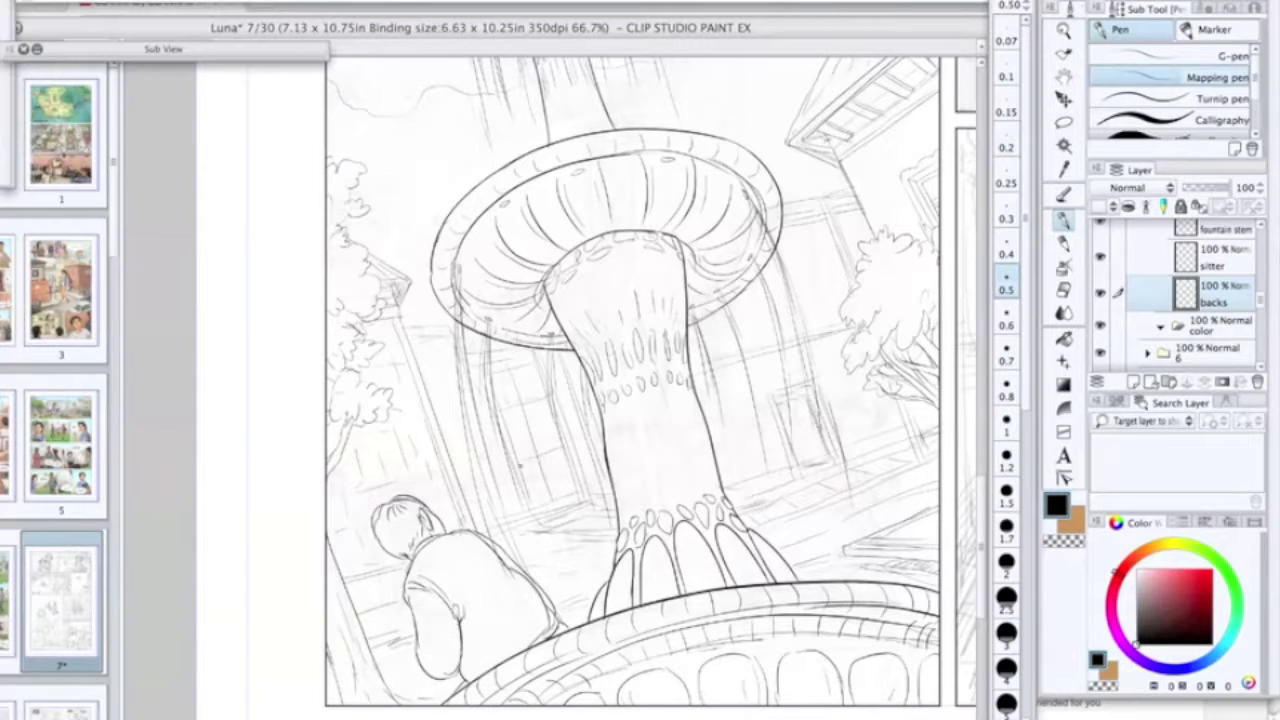
Step: Ink the ledge and small wall details of the building beside the left tree, undoing the last long wall stroke
left_click_drag(404, 340, 424, 343)
left_click_drag(445, 395, 442, 433)
left_click_drag(432, 356, 444, 422)
left_click(1062, 289)
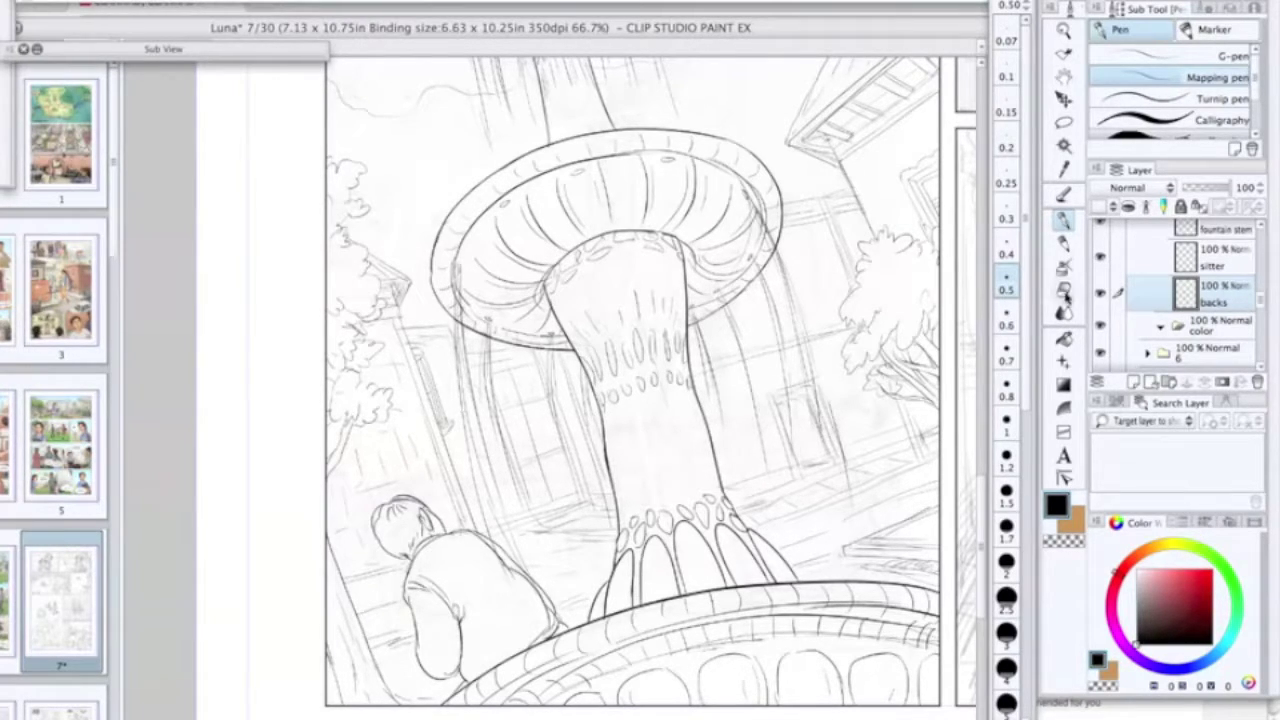
left_click(1063, 220)
left_click_drag(459, 397, 490, 524)
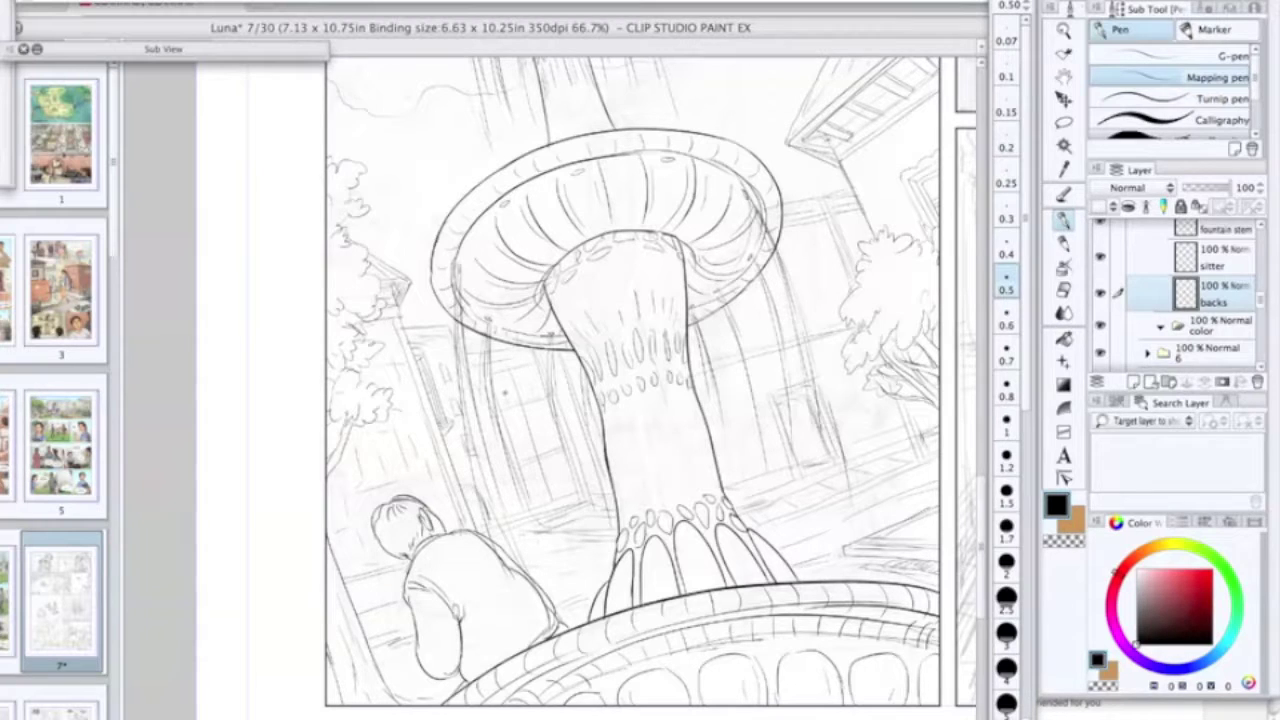
key("super+z")
Step: Ink the facade's vertical column lines and top ledge left of the fountain stem, then clean up the ground lines below
left_click_drag(517, 372, 559, 499)
left_click_drag(488, 371, 537, 356)
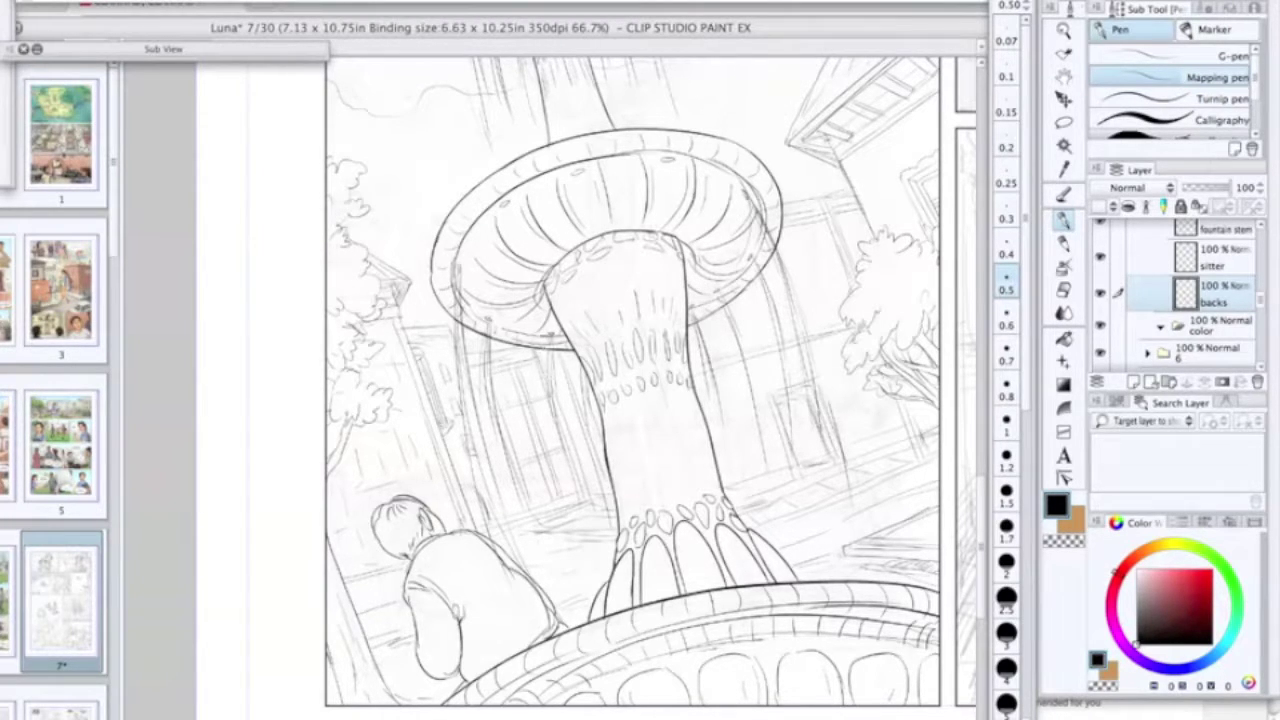
left_click_drag(584, 481, 602, 511)
left_click_drag(542, 361, 597, 513)
key("super+z")
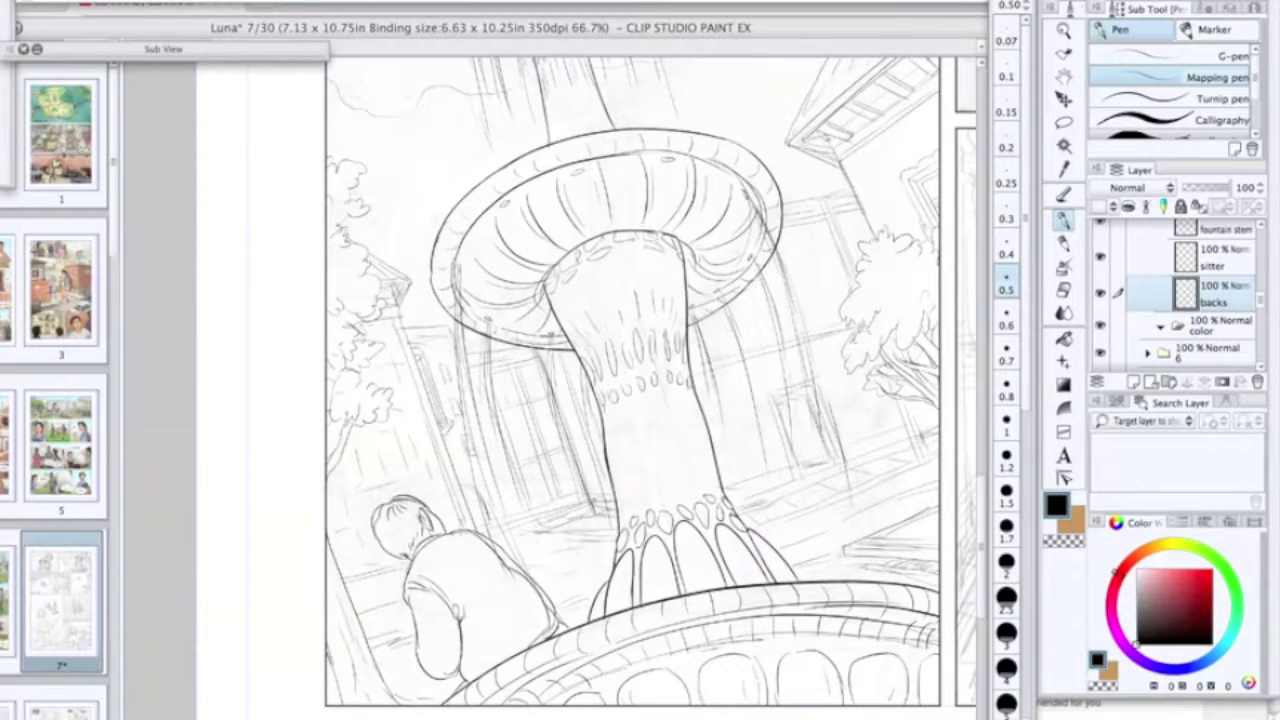
mouse_move(554, 536)
left_mouse_down()
mouse_move(620, 526)
mouse_move(630, 542)
mouse_move(600, 512)
left_mouse_up()
left_click(1064, 290)
left_click_drag(528, 532, 552, 531)
left_click(1064, 221)
Step: Create a new layer above the backs layer and name it "back people"
left_click(1133, 382)
double_click(1222, 300)
type("back people")
key("Return")
Step: Ink a small walking figure in front of the building, below the right tree
scroll(590, 380, "right", 5)
mouse_move(736, 391)
left_mouse_down()
mouse_move(745, 462)
mouse_move(763, 455)
mouse_move(758, 427)
left_mouse_up()
mouse_move(740, 404)
left_mouse_down()
mouse_move(731, 438)
mouse_move(730, 413)
mouse_move(757, 447)
left_mouse_up()
left_click_drag(734, 448, 748, 463)
left_click_drag(743, 429, 746, 439)
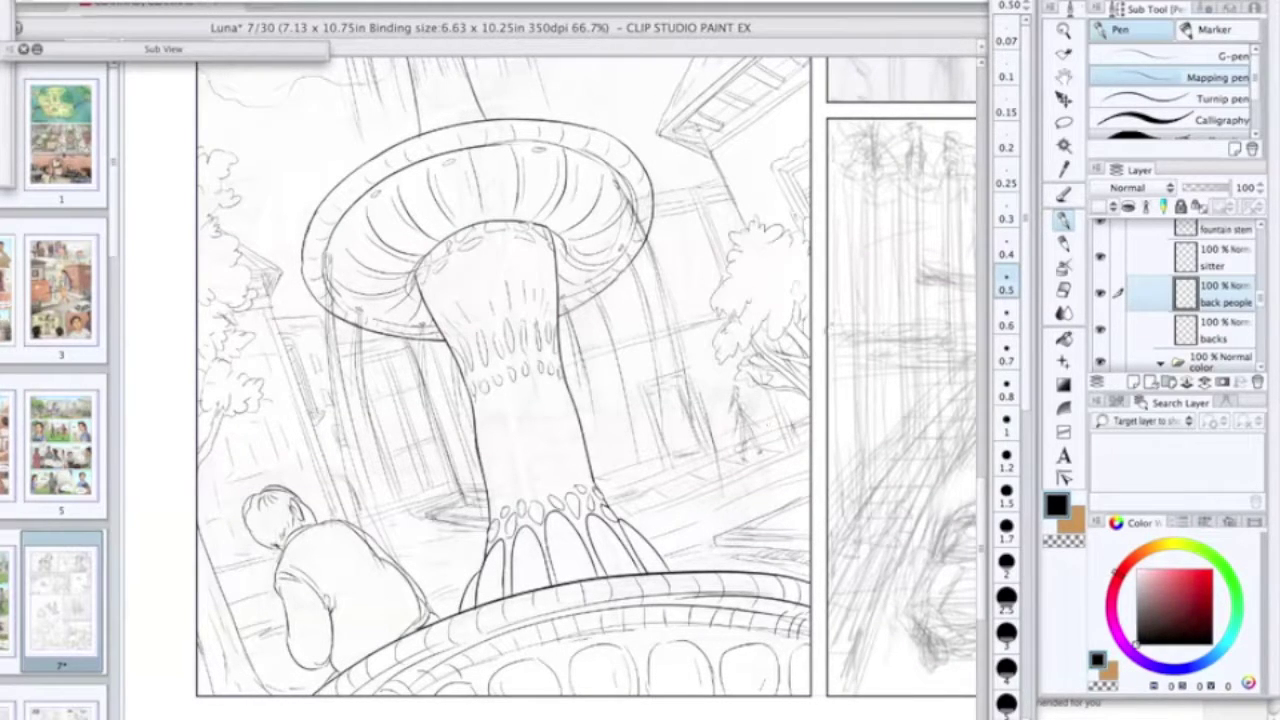
Step: Ink the upper windows of the building right of the fountain bowl on the backs layer, undoing unwanted strokes
left_click(1214, 331)
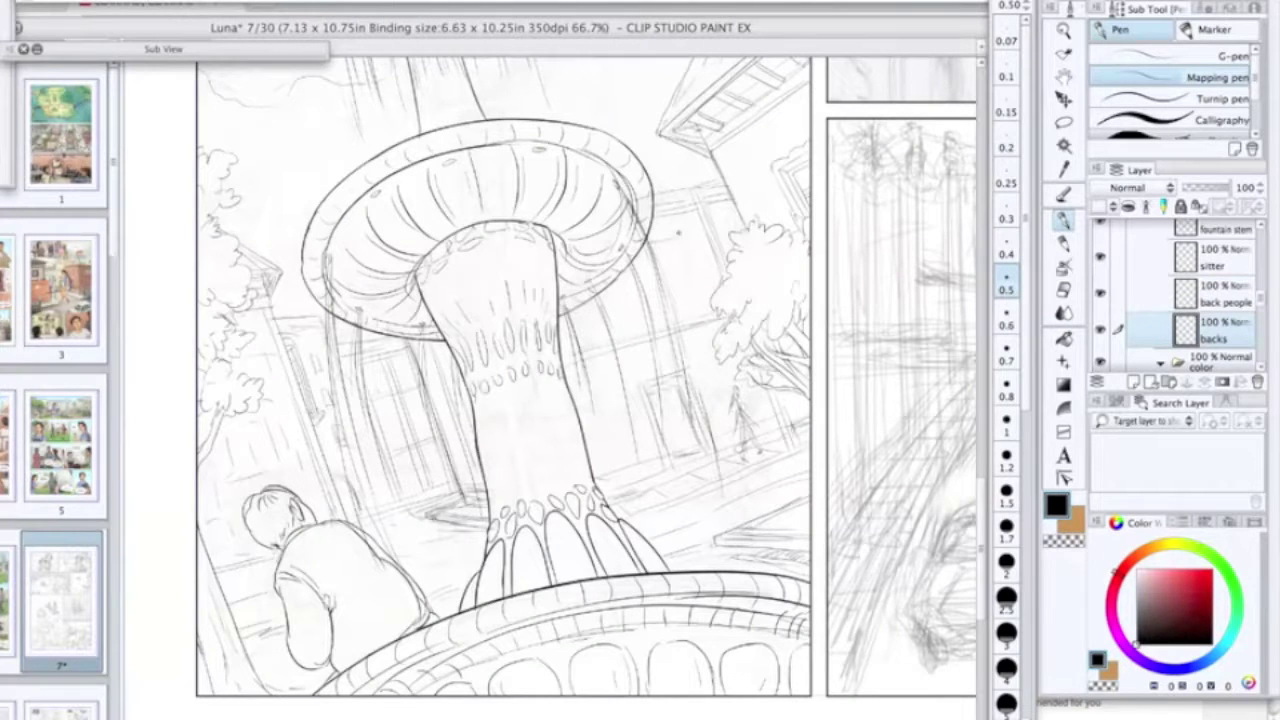
left_click_drag(556, 348, 708, 308)
key("ctrl+z")
left_click_drag(676, 241, 704, 317)
key("ctrl+z")
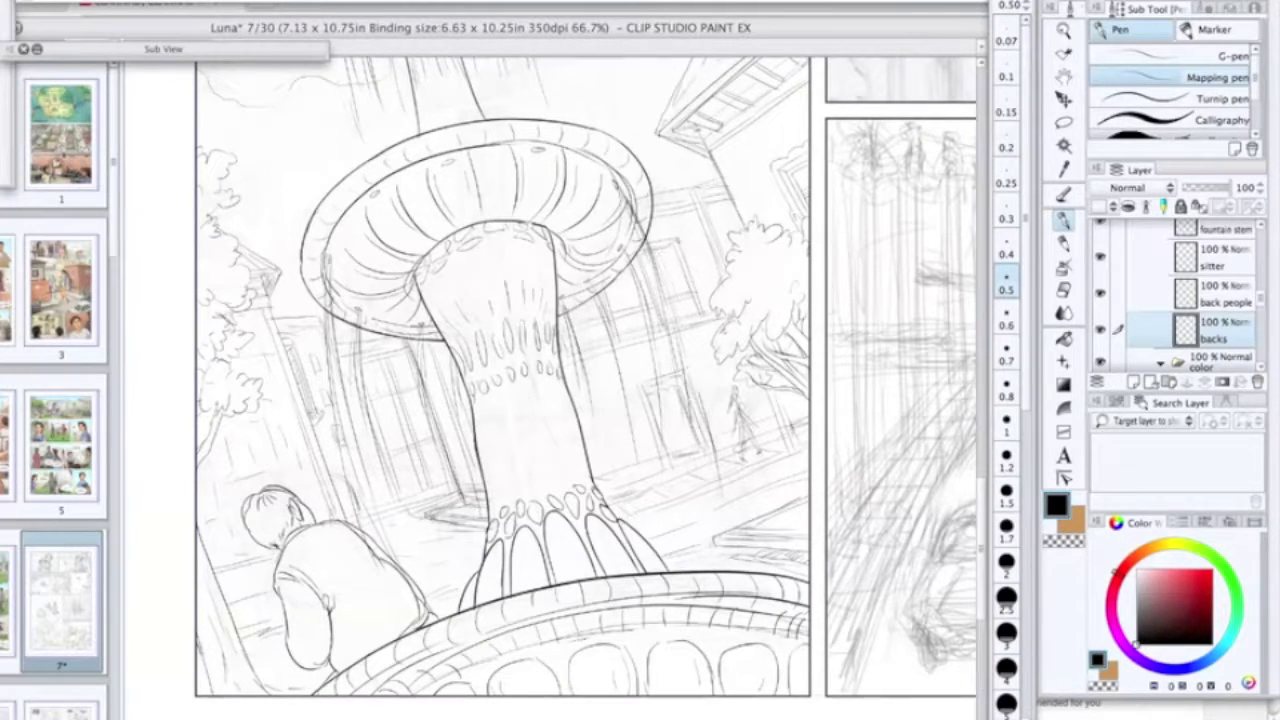
Step: Touch up the background building lines around the fountain with the pen and the hard eraser
mouse_move(738, 175)
left_mouse_down()
mouse_move(718, 340)
mouse_move(731, 290)
left_mouse_up()
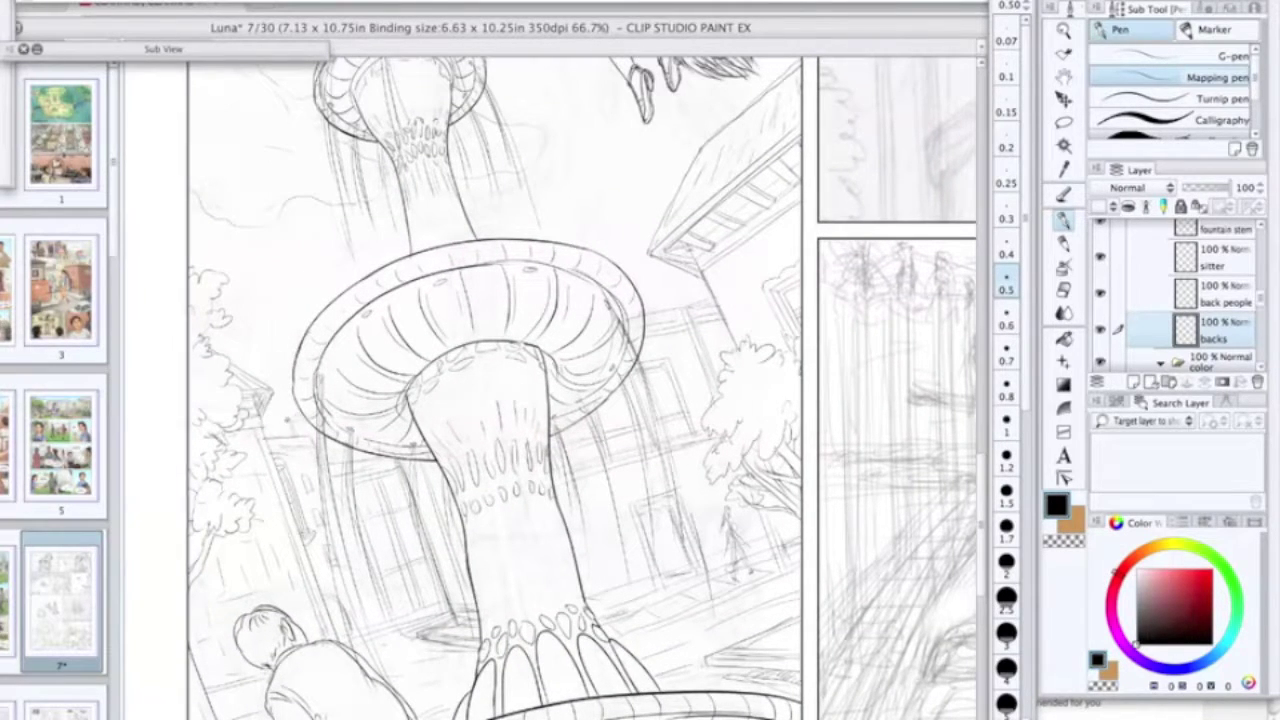
key("e")
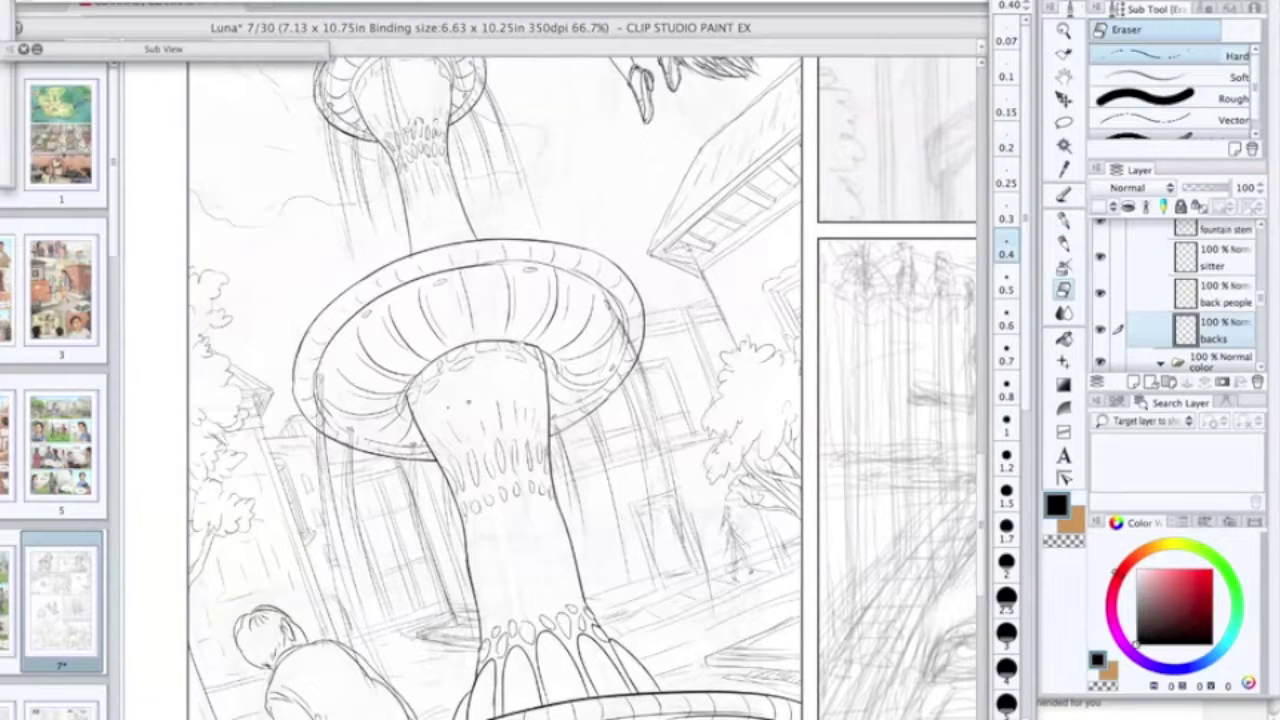
left_click_drag(600, 420, 580, 352)
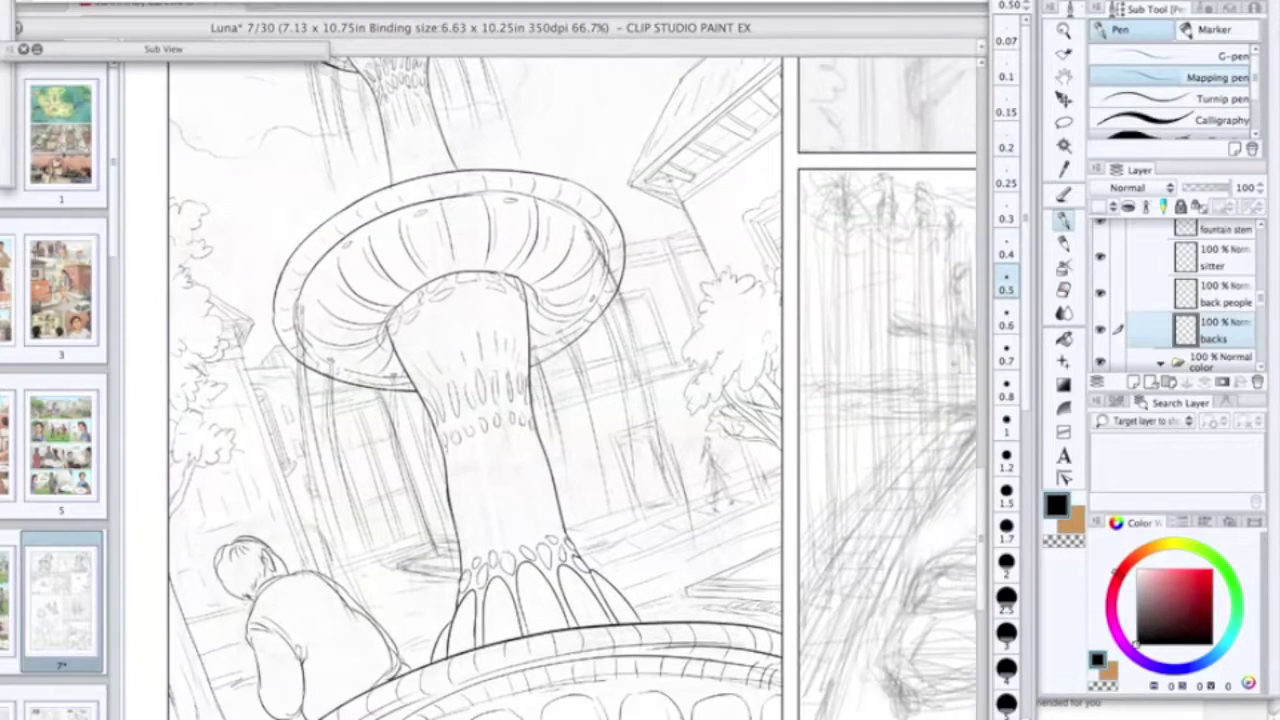
left_click(1064, 290)
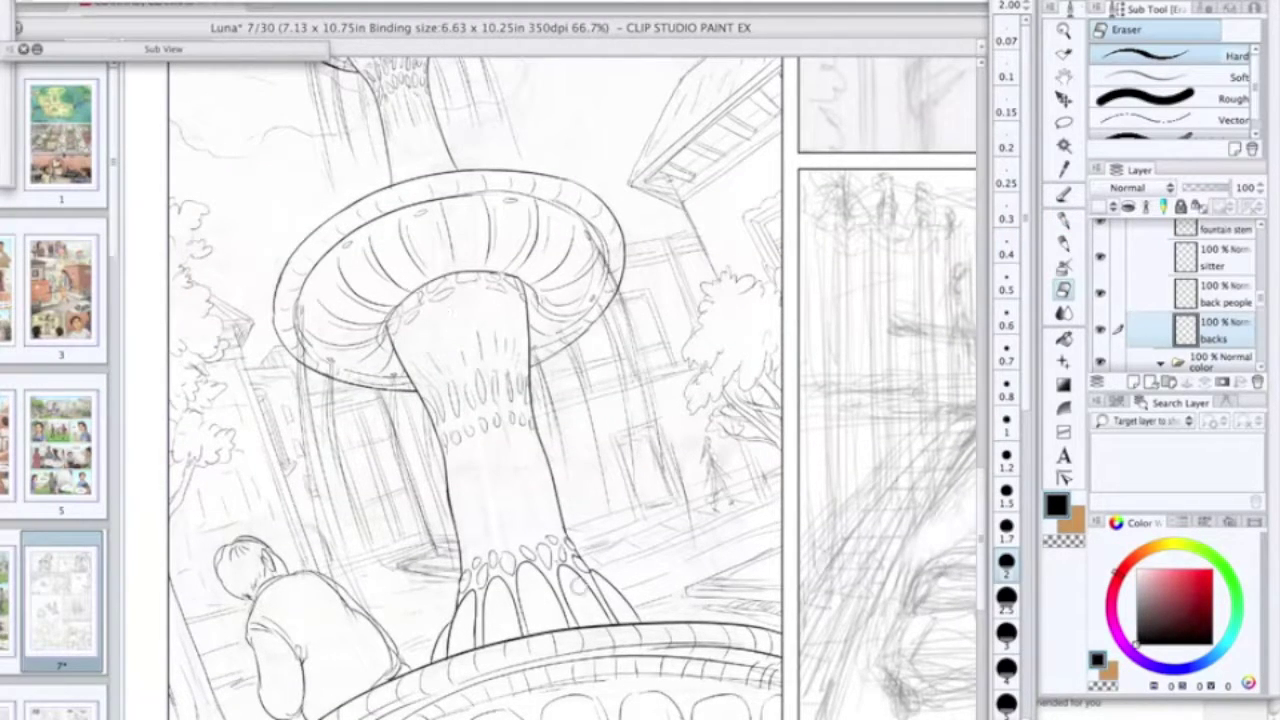
scroll(532, 492, "down", 2)
scroll(532, 491, "up", 2)
Step: Ink a walking figure on the back people layer, between the left panel border and the seated person
left_click(1224, 295)
left_click(1064, 221)
scroll(396, 502, "up", 1)
left_click_drag(339, 515, 395, 491)
scroll(383, 520, "down", 3)
mouse_move(286, 484)
left_mouse_down()
mouse_move(309, 553)
mouse_move(332, 551)
left_mouse_up()
mouse_move(262, 407)
left_mouse_down()
mouse_move(272, 450)
mouse_move(256, 380)
mouse_move(315, 485)
mouse_move(311, 471)
mouse_move(301, 501)
left_mouse_up()
Step: Clean up the backs layer's lines around the left walking figure with the size 0.5 eraser
left_click(1064, 290)
left_click(1212, 330)
left_click(1006, 286)
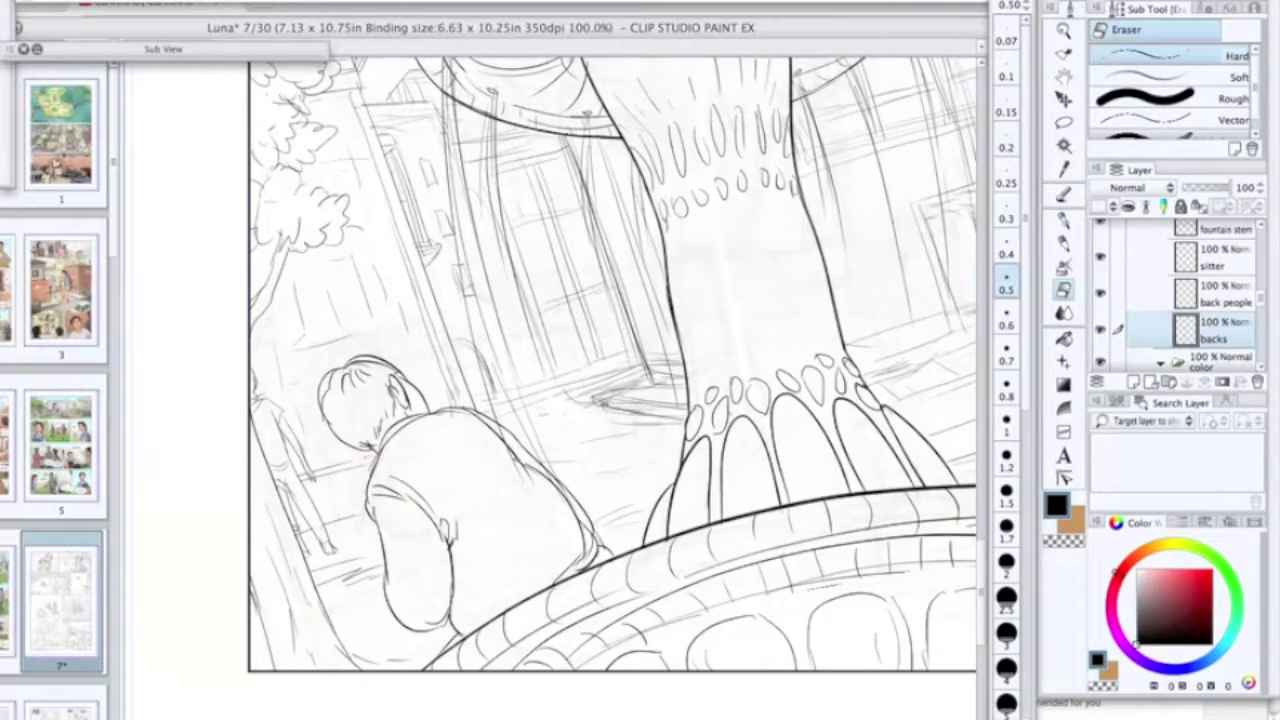
key("p")
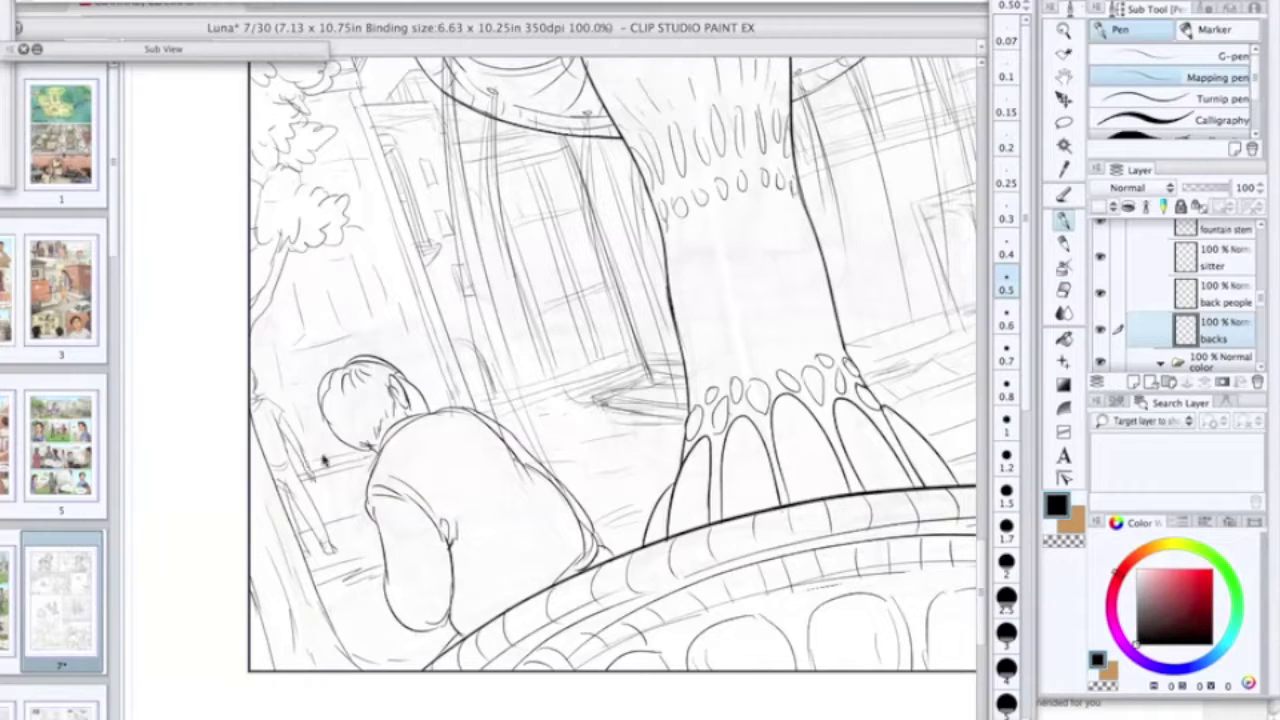
Step: Ink a tiny distant figure on the back people layer, in front of the building left of the fountain stem
left_click(1208, 294)
key("super+minus")
left_click_drag(777, 306, 709, 353)
key("super+equal")
key("super+equal")
left_click_drag(556, 382, 770, 336)
left_click_drag(457, 380, 468, 450)
left_click_drag(452, 406, 474, 446)
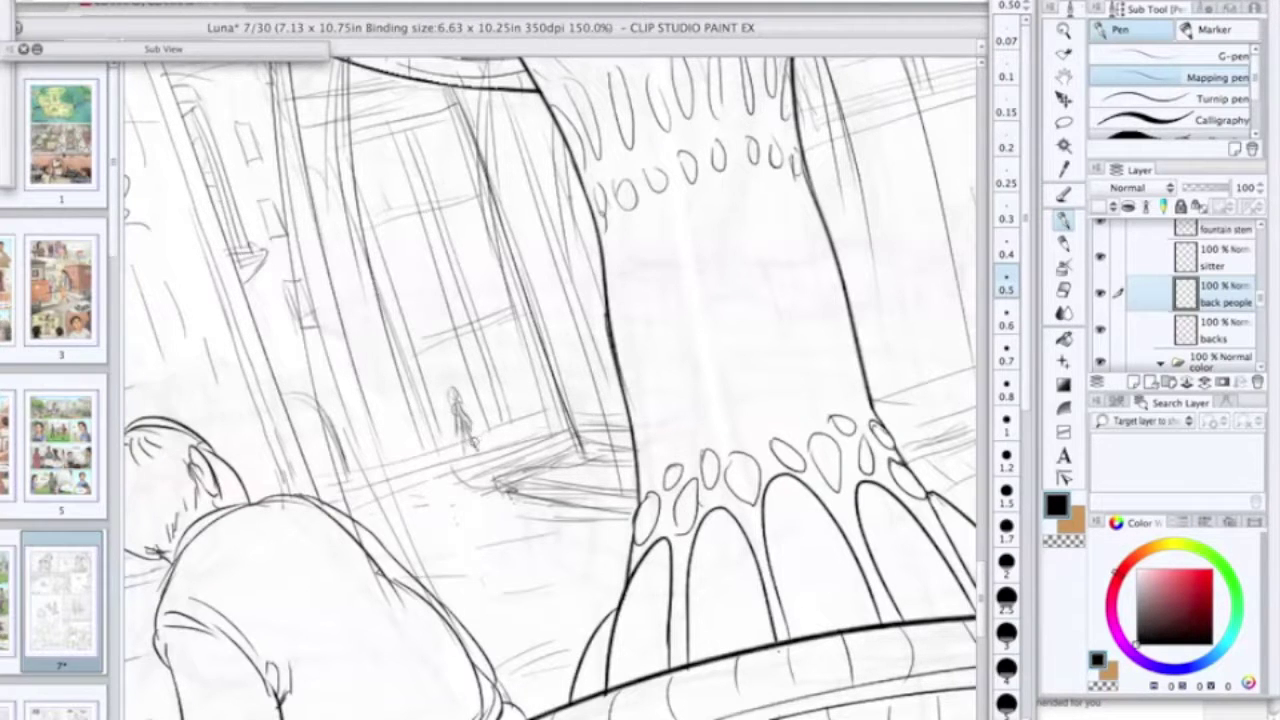
key("super+minus")
key("super+minus")
left_click_drag(510, 374, 424, 351)
Step: Ink a small slanted boxy shape on the backs layer, against the right side of the fountain stem's base
left_click(1212, 331)
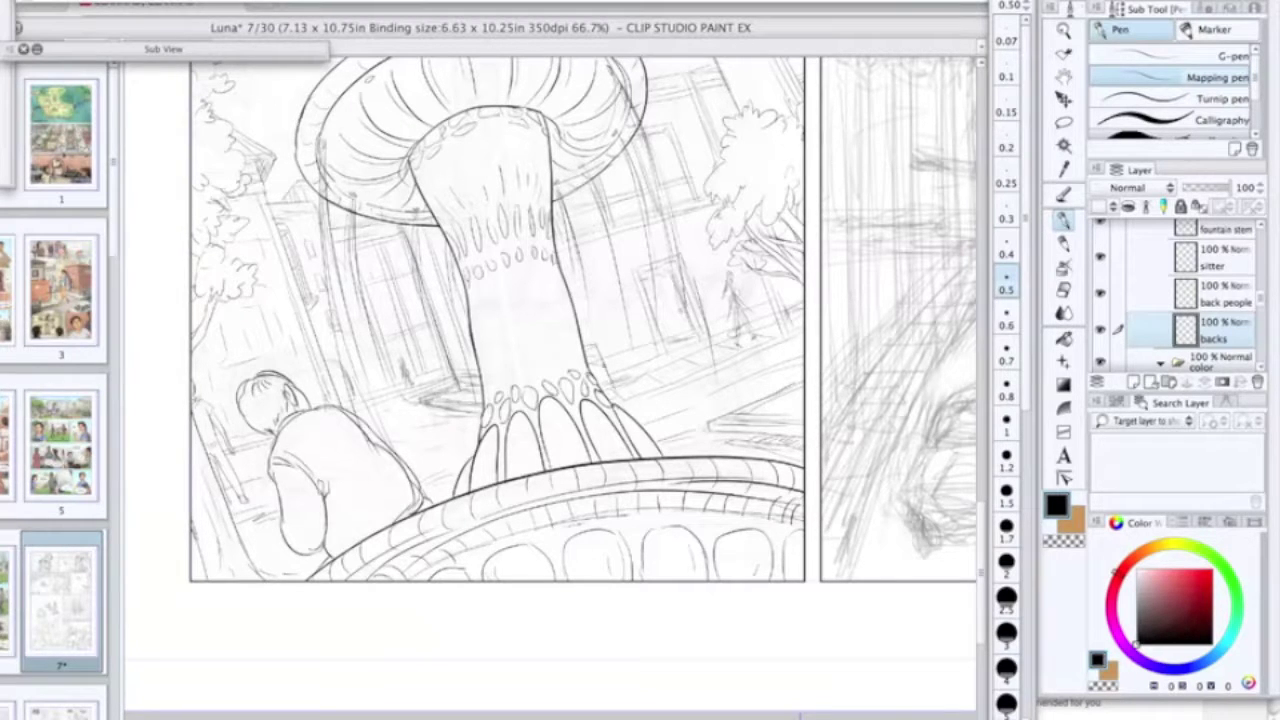
left_click(1064, 291)
key("super+plus")
left_click_drag(583, 366, 602, 419)
left_click(1063, 243)
key("p")
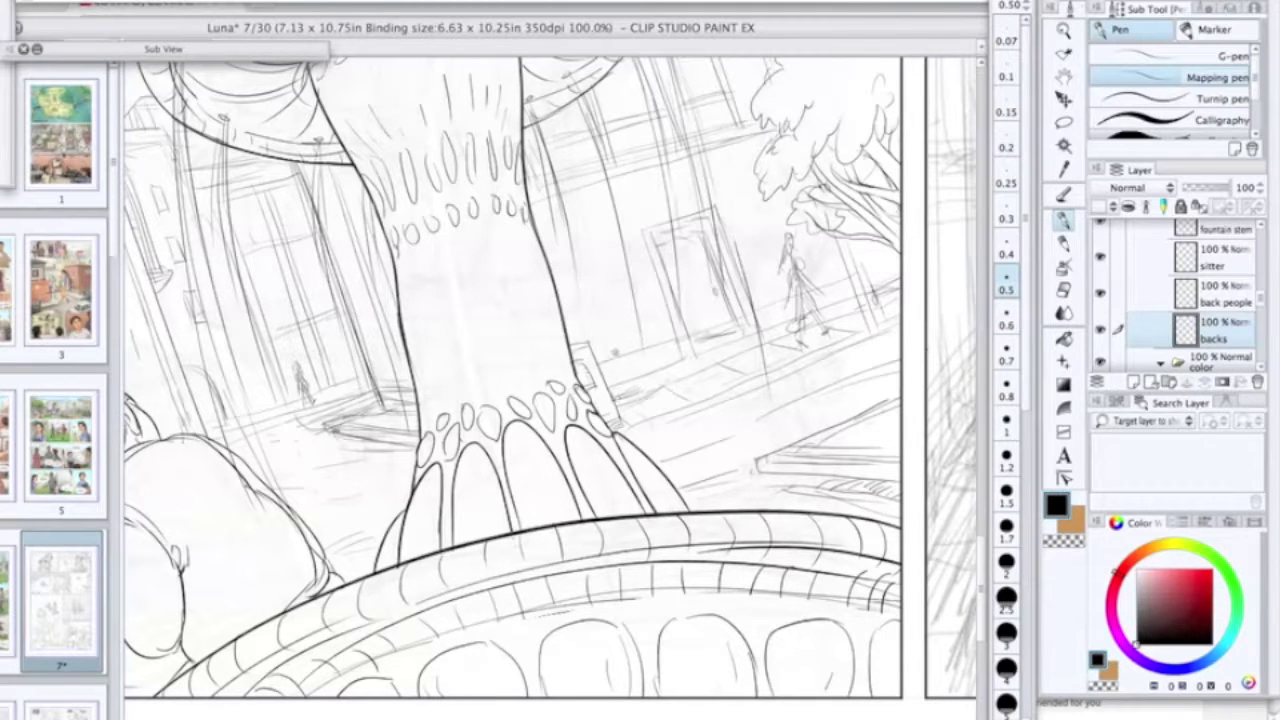
Step: Ink the woman walking below the tree, beyond the doorway, on the back people layer and touch up her feet
left_click(1222, 295)
left_click(1065, 290)
mouse_move(797, 260)
left_mouse_down()
mouse_move(801, 318)
mouse_move(816, 312)
mouse_move(820, 332)
mouse_move(800, 342)
left_mouse_up()
left_click(1065, 221)
left_click_drag(801, 267, 814, 302)
left_click_drag(795, 238, 787, 304)
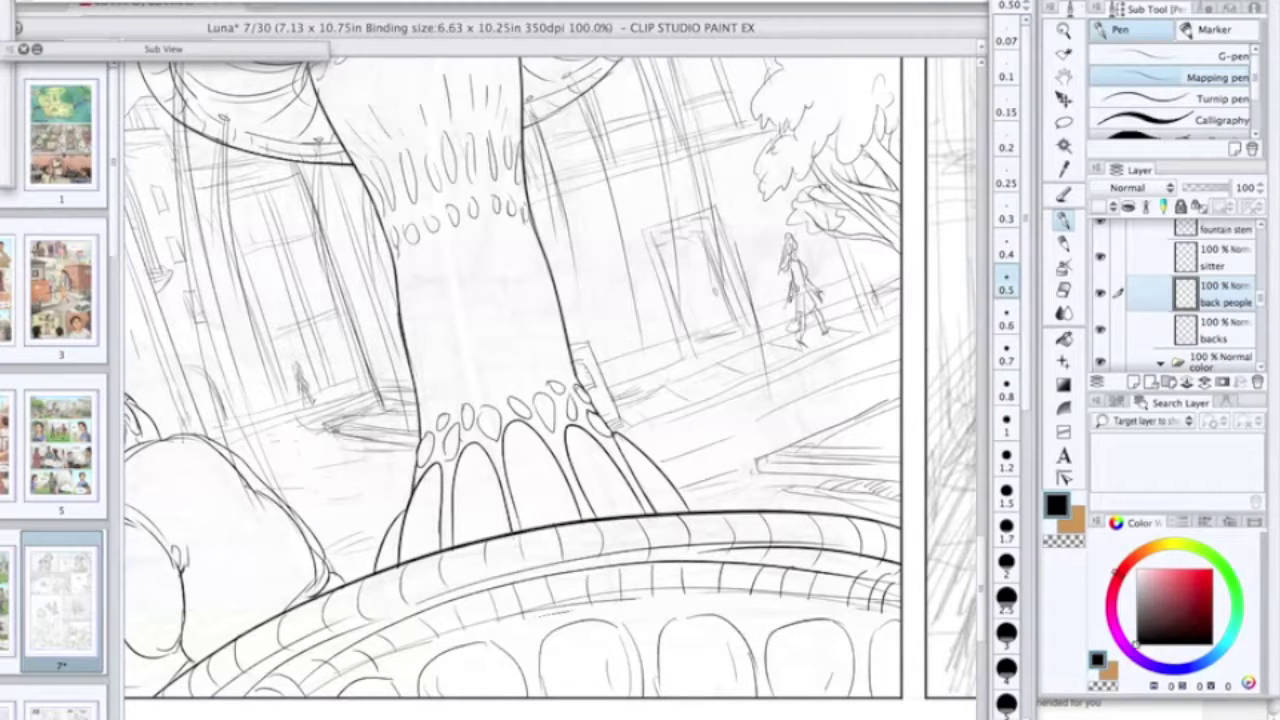
left_click_drag(740, 380, 590, 530)
key("e")
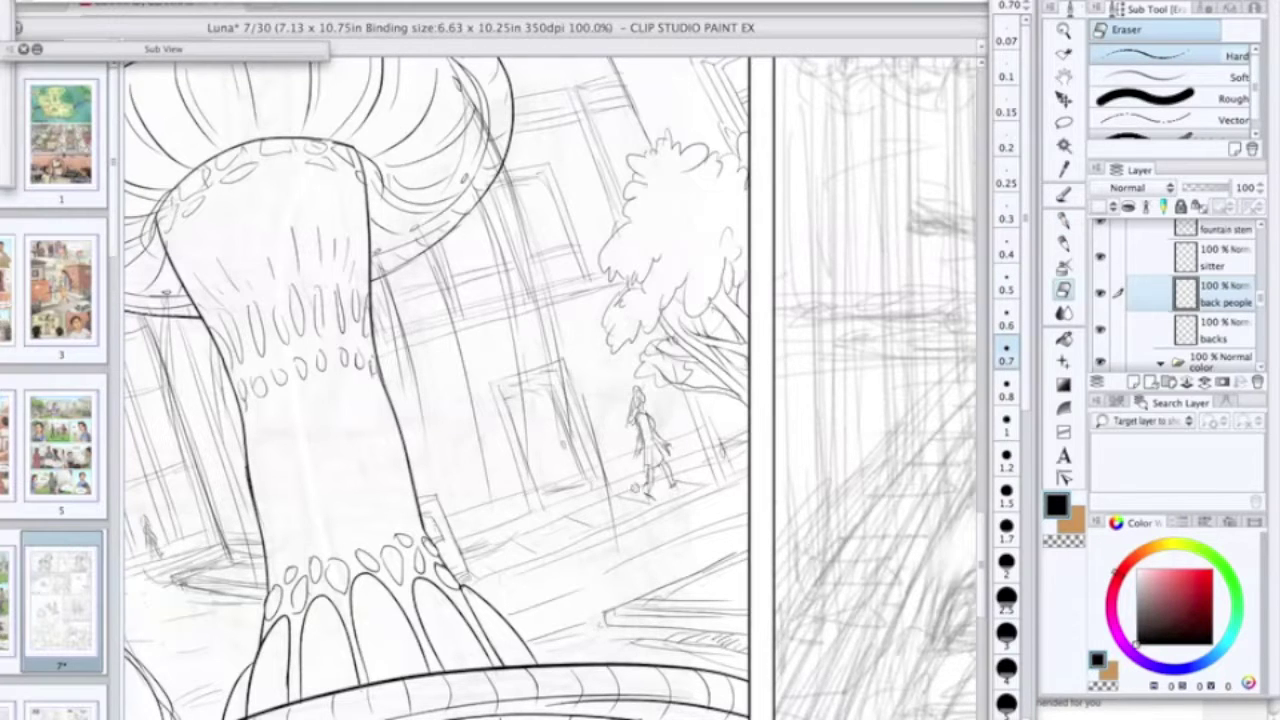
left_click(1063, 227)
left_click_drag(647, 483, 655, 493)
mouse_move(639, 410)
left_mouse_down()
mouse_move(651, 419)
mouse_move(935, 220)
mouse_move(846, 254)
left_mouse_up()
Step: Ink the missing lines along the doorway beside the walking woman on the backs layer
left_click(1170, 319)
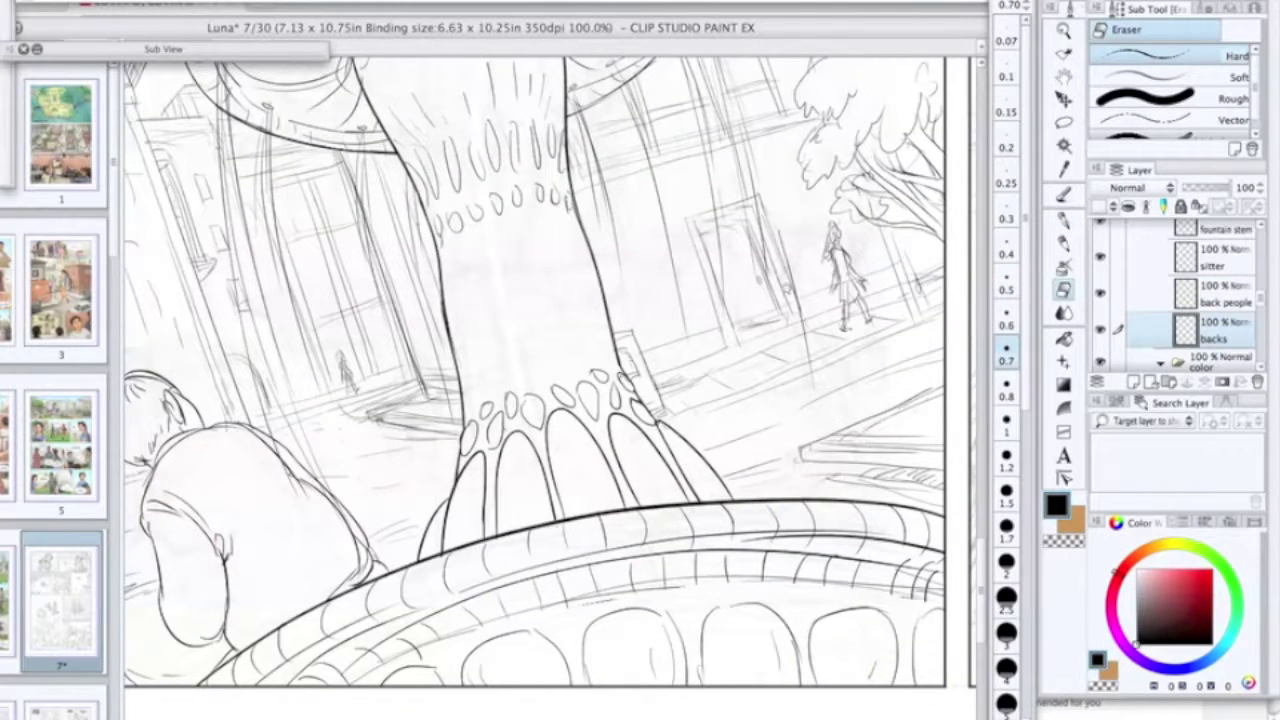
left_click_drag(795, 306, 800, 331)
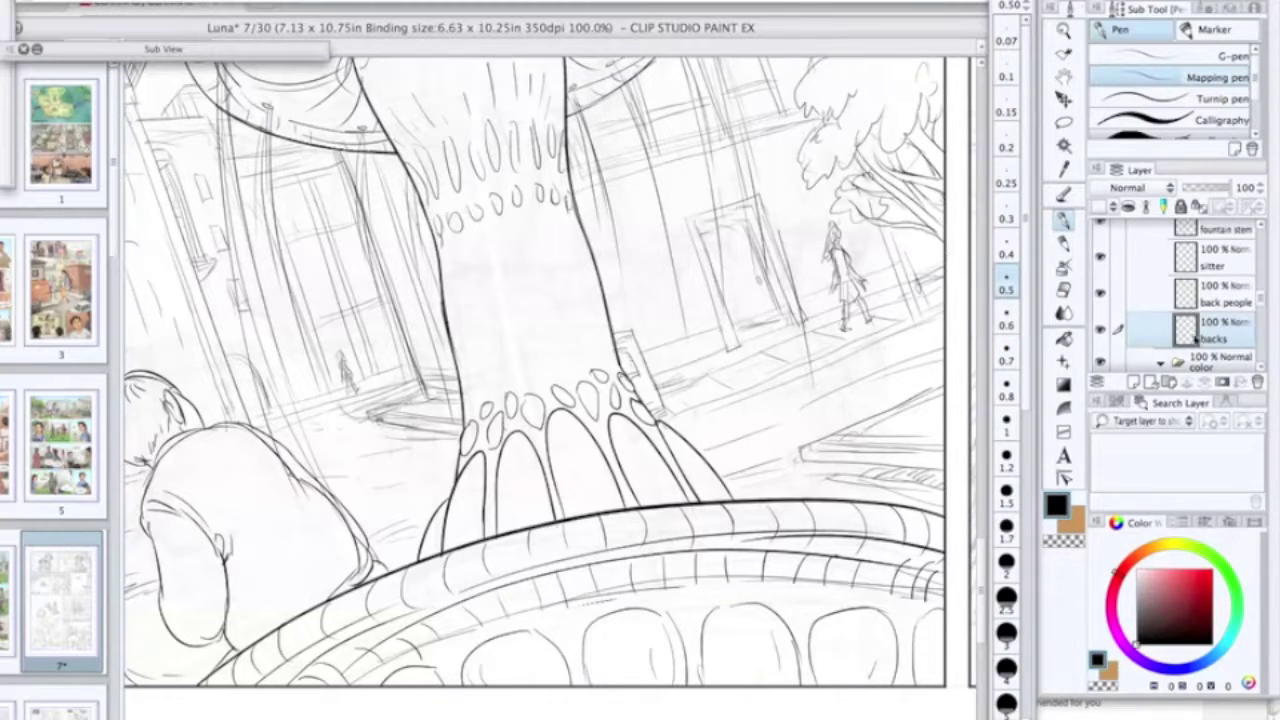
left_click(1063, 290)
Step: Ink tiny distant figures on the back people layer, between the seated person and the fountain stem
left_click_drag(589, 460, 802, 452)
left_click(1063, 220)
left_click(1226, 296)
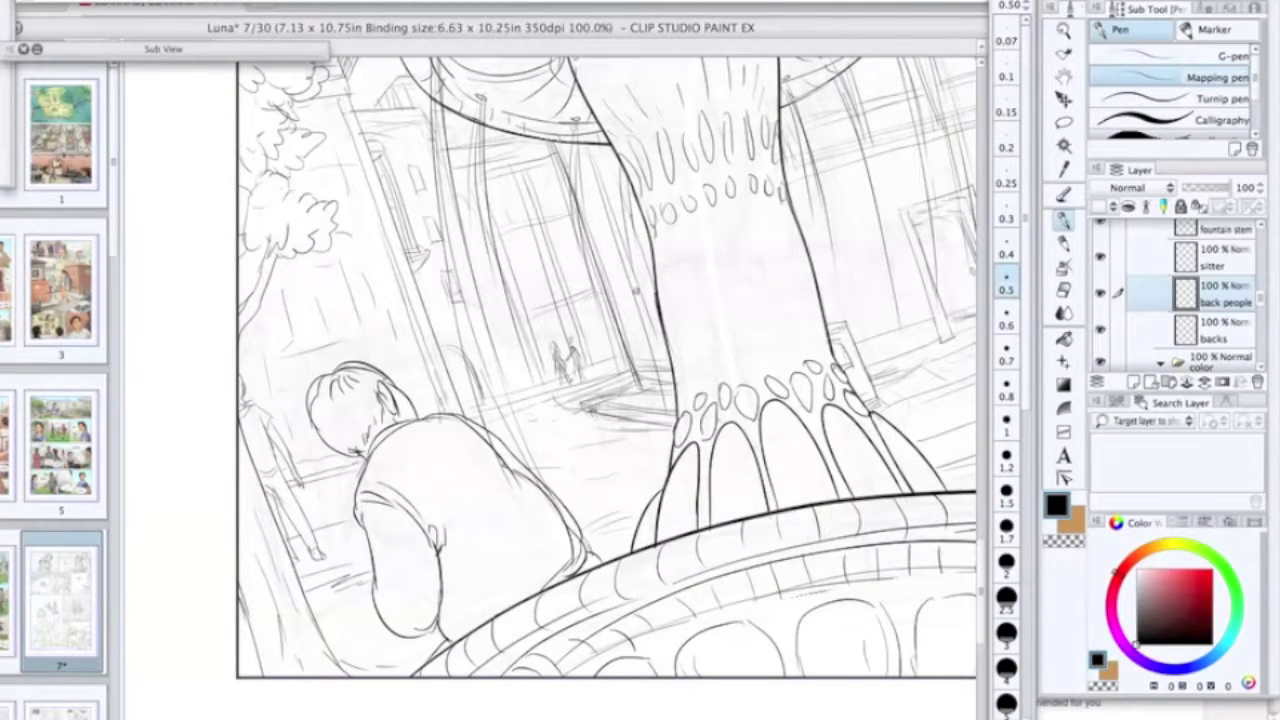
left_click_drag(458, 368, 466, 398)
mouse_move(277, 548)
left_mouse_down()
mouse_move(210, 548)
mouse_move(294, 516)
left_mouse_up()
key("e")
left_click_drag(292, 457, 298, 464)
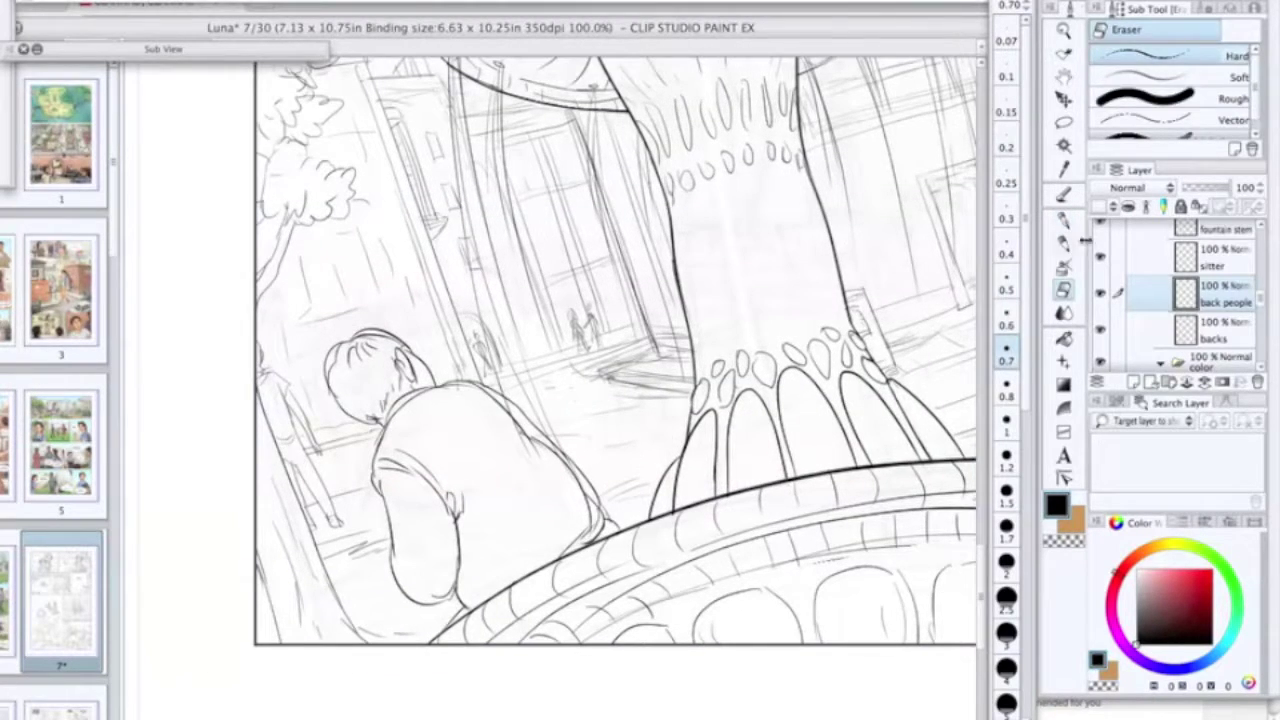
key("p")
Step: Add small detail strokes to the trees and ground on both sides of the fountain on the backs layer
left_click_drag(669, 362, 232, 492)
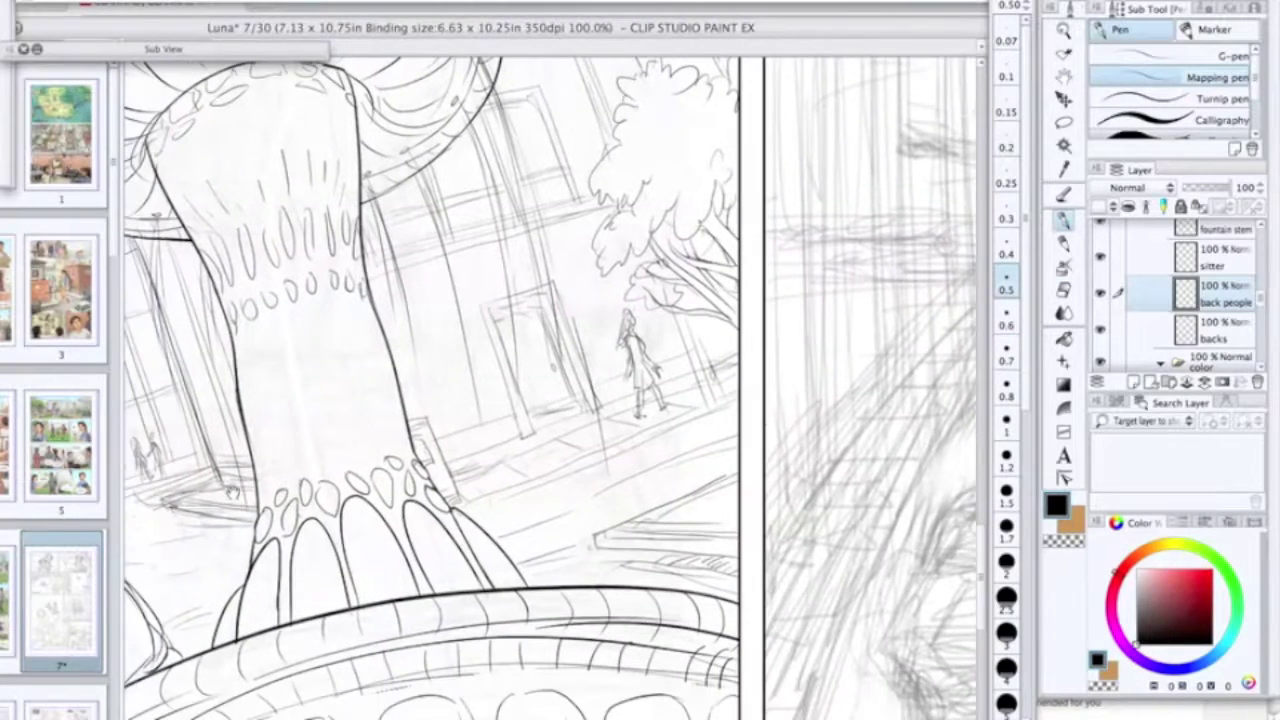
left_click(1162, 343)
left_click_drag(685, 473, 652, 605)
scroll(655, 490, "down", 2)
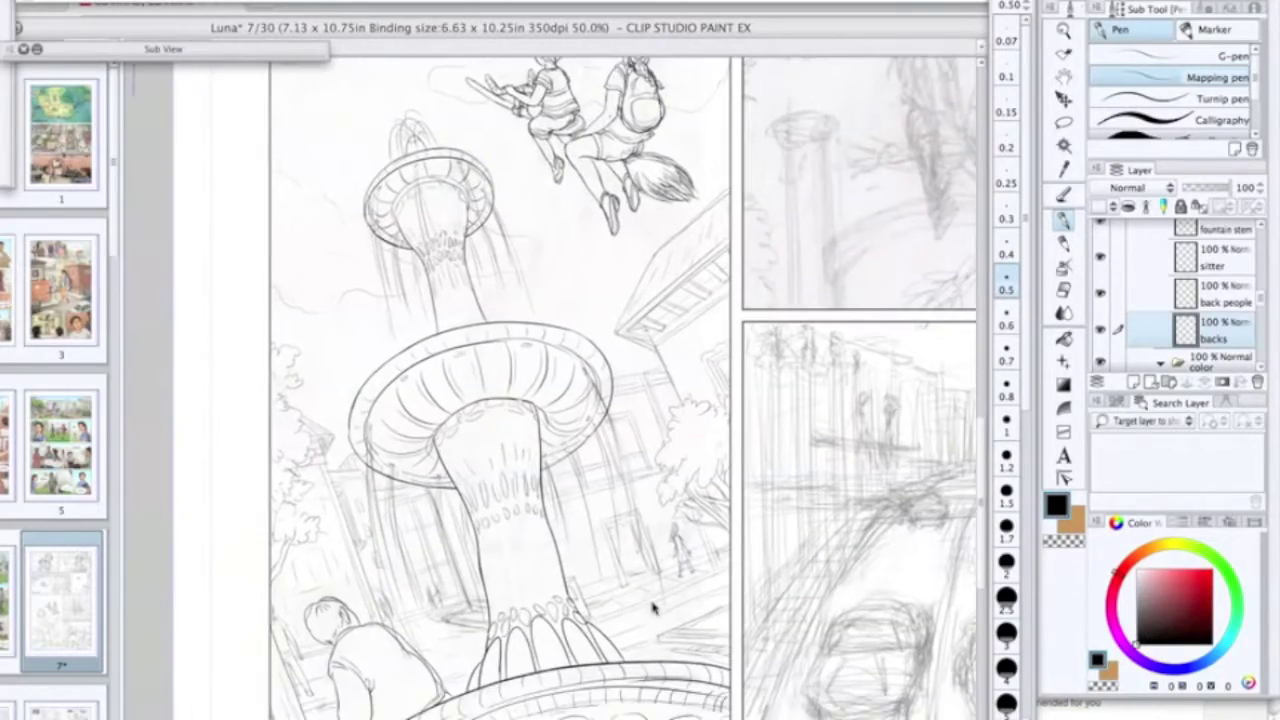
scroll(652, 605, "up", 1)
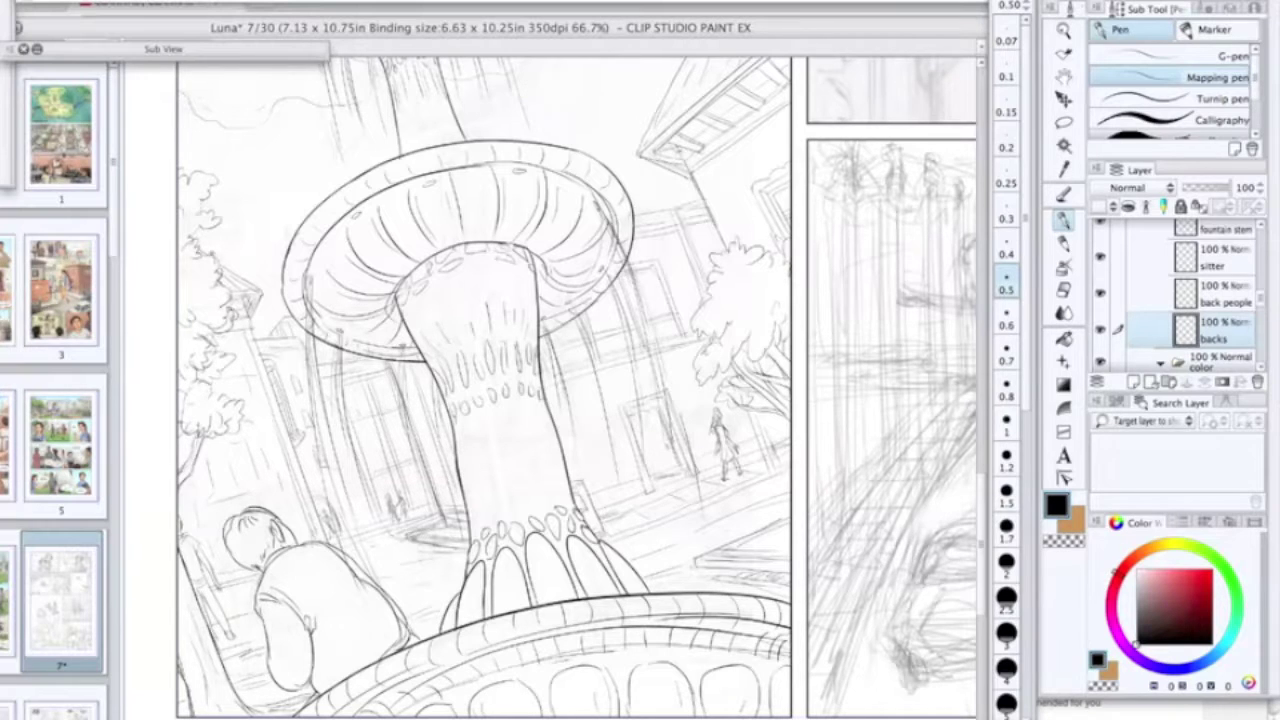
left_click_drag(238, 422, 218, 434)
left_click_drag(184, 376, 198, 366)
left_click_drag(728, 437, 524, 460)
mouse_move(525, 346)
left_mouse_down()
mouse_move(487, 360)
mouse_move(498, 405)
mouse_move(549, 367)
left_mouse_up()
mouse_move(548, 382)
left_mouse_down()
mouse_move(574, 354)
mouse_move(586, 390)
left_mouse_up()
left_click_drag(530, 386, 586, 444)
left_click_drag(560, 436, 508, 418)
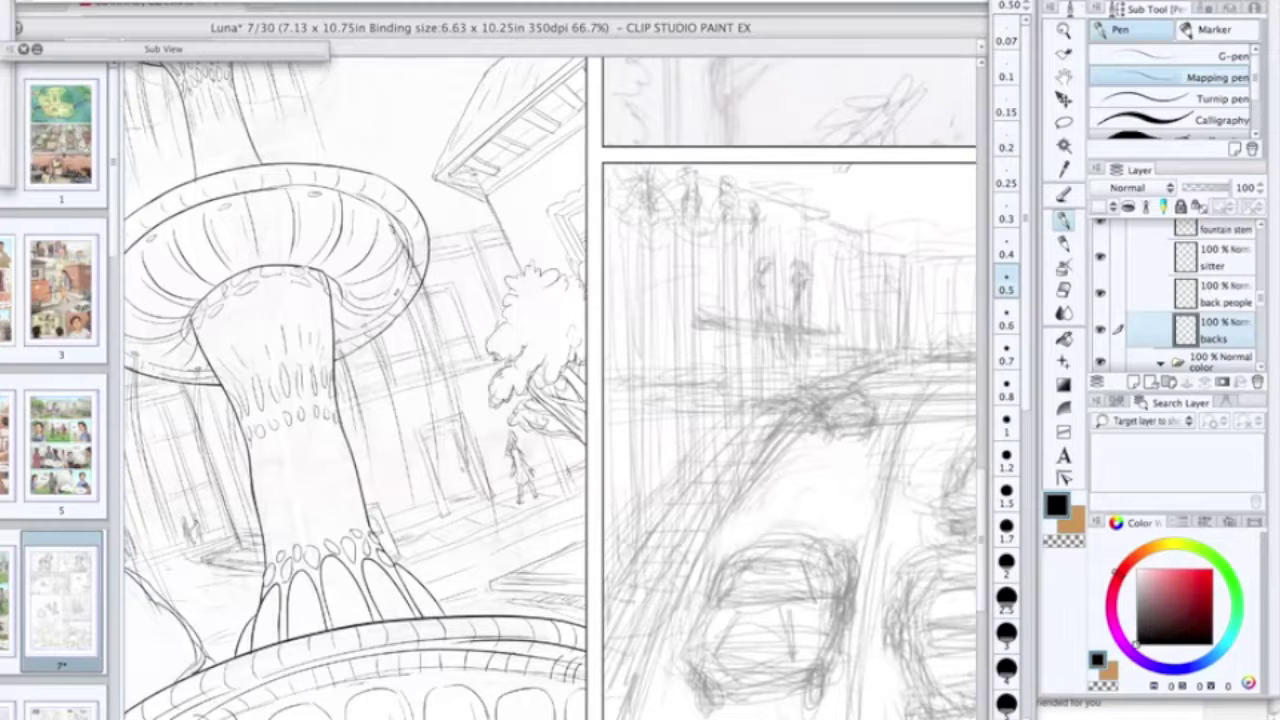
Step: Create a layer named "water drops" above the backs layer and ink scattered drops on the ground around the fountain
left_click(1063, 289)
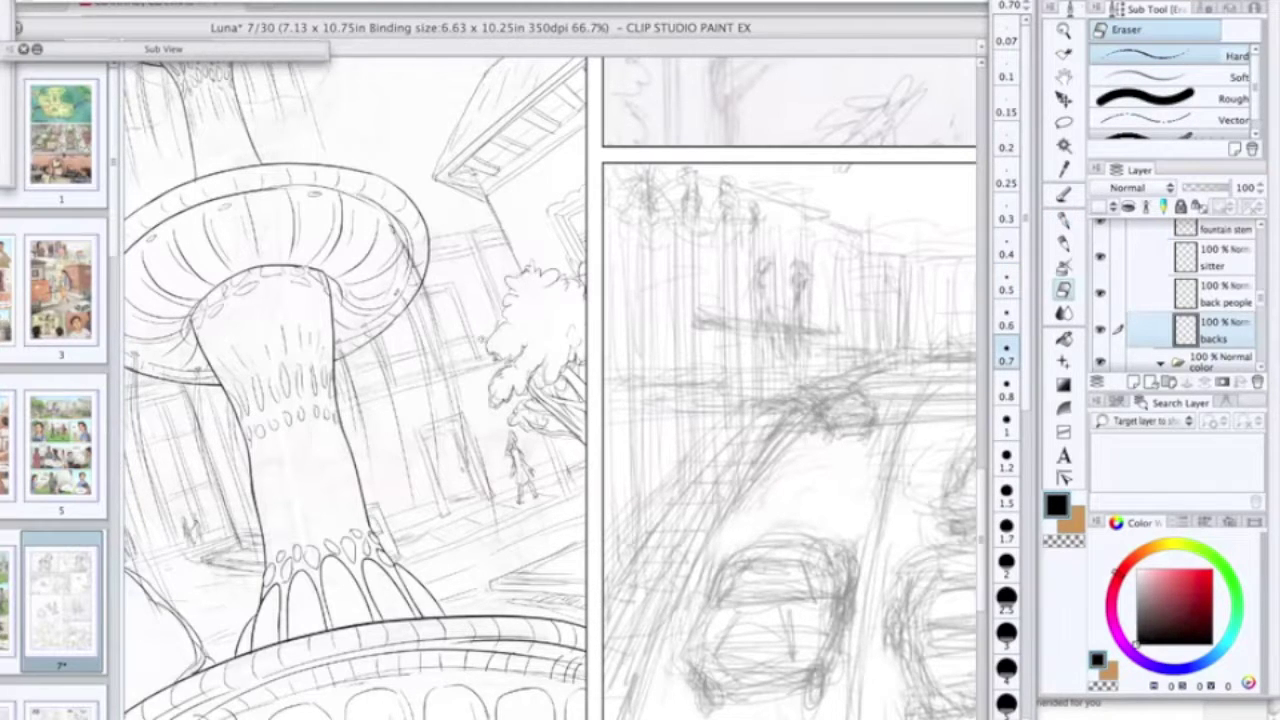
key("super+minus")
mouse_move(550, 300)
left_mouse_down()
mouse_move(721, 442)
mouse_move(698, 253)
mouse_move(704, 322)
left_mouse_up()
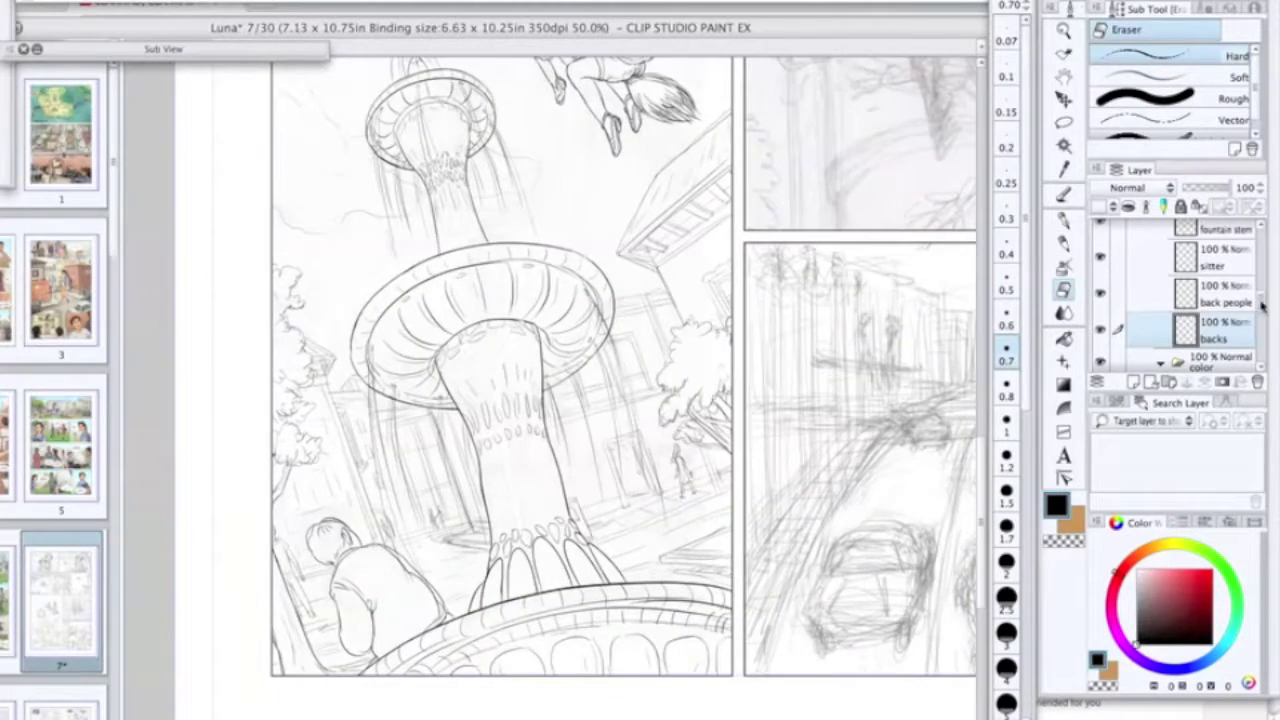
left_click_drag(1261, 302, 1261, 335)
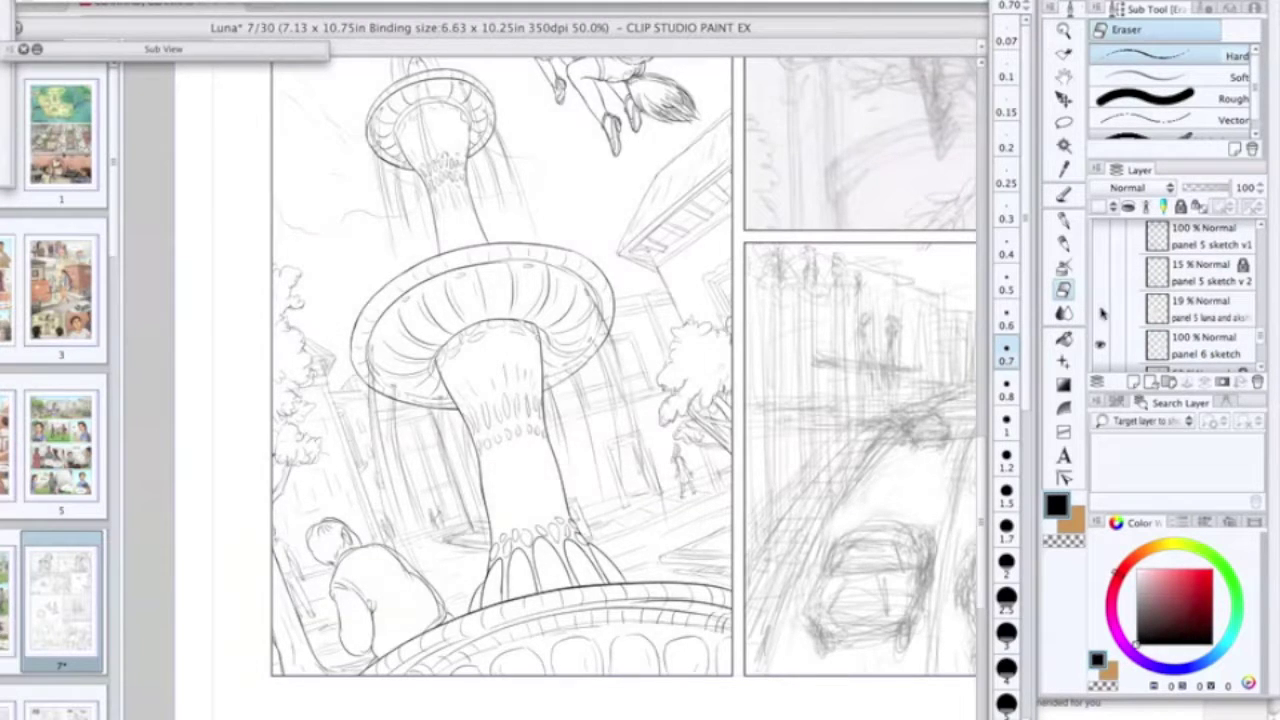
scroll(464, 89, "up", 5)
left_click_drag(468, 600, 530, 290)
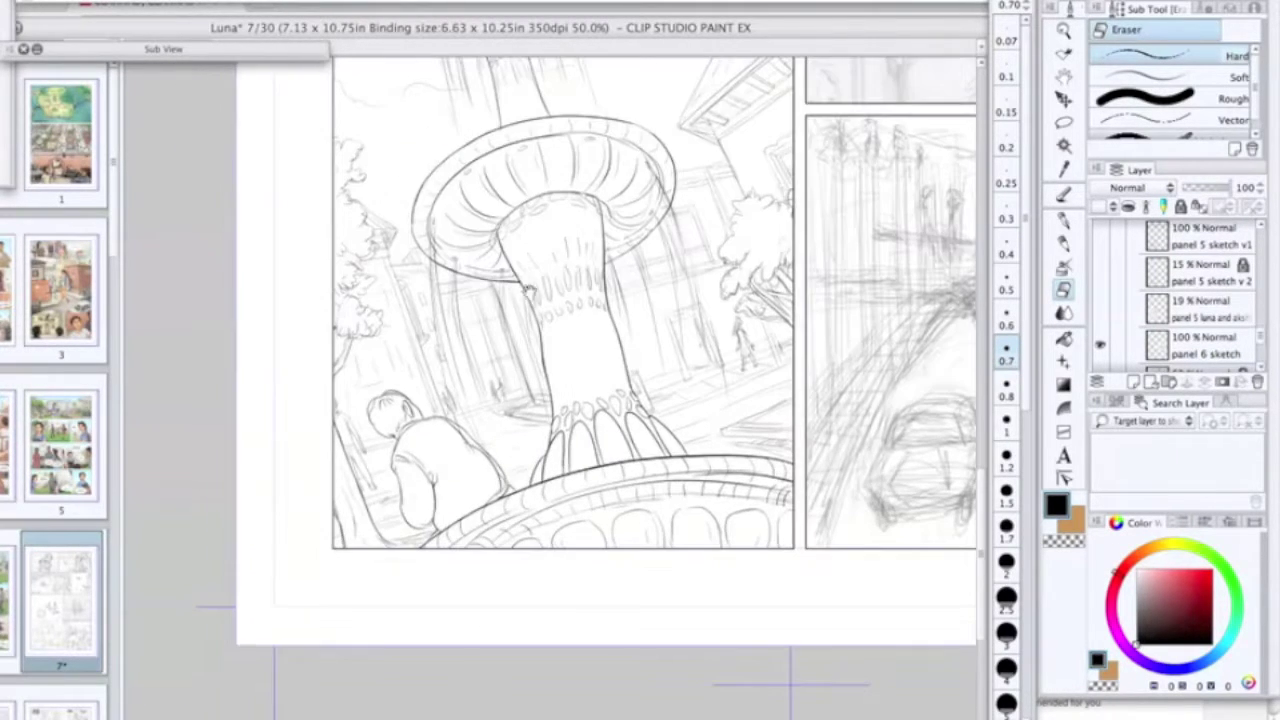
scroll(1242, 277, "down", 5)
left_click(1214, 314)
double_click(1214, 314)
type("water drops")
key("Return")
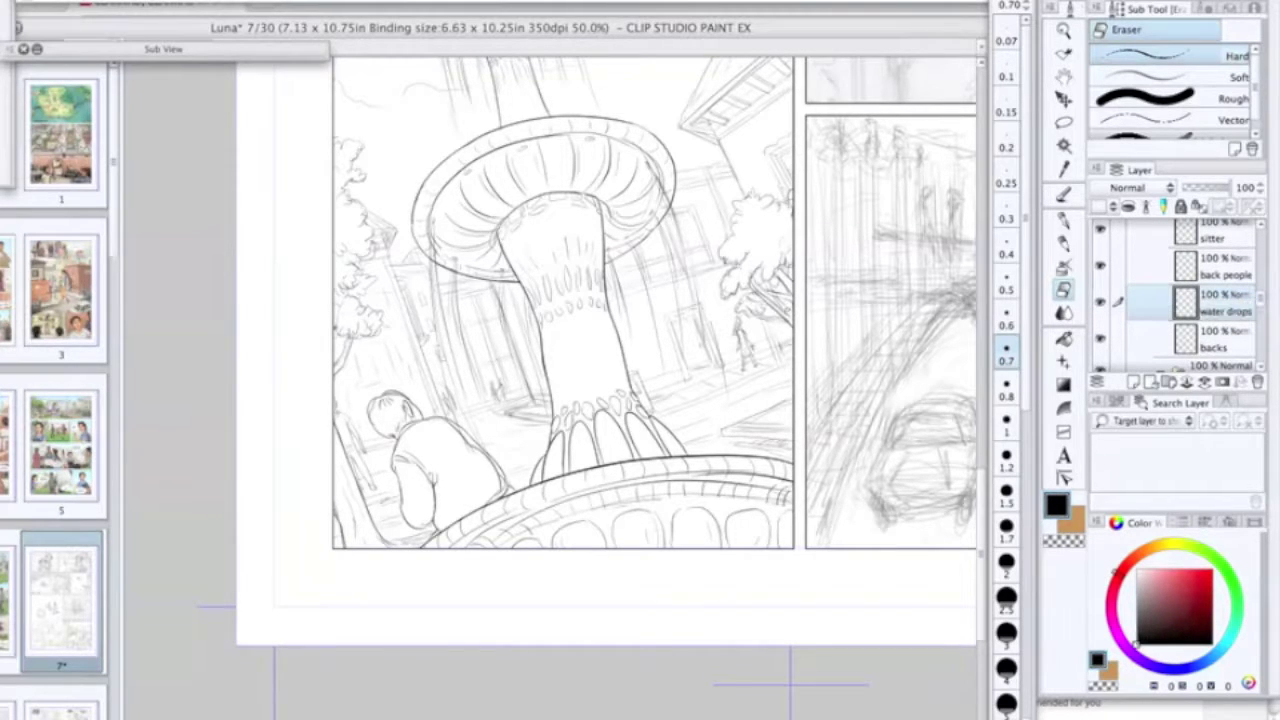
key("p")
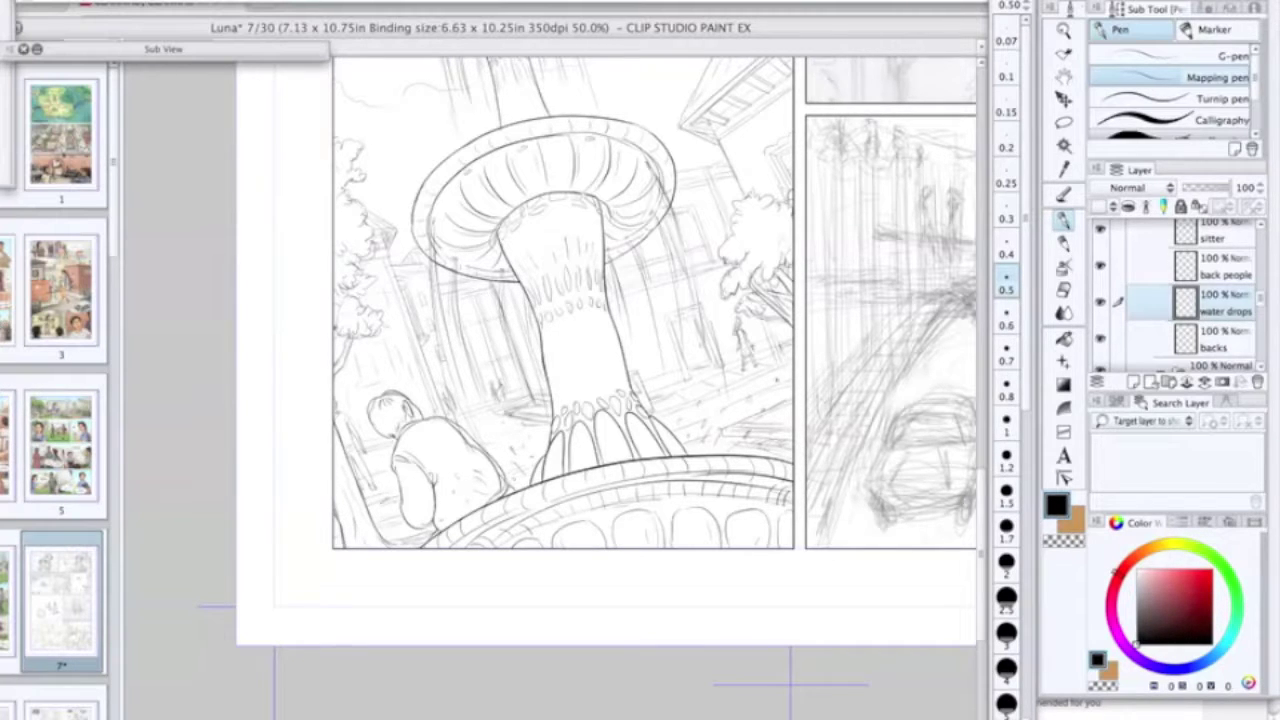
Step: Ink long streams of water falling from the large fountain tier on the fountain water layer with the size 0.5 mapping pen
left_click_drag(1262, 298, 1262, 281)
left_click(1215, 240)
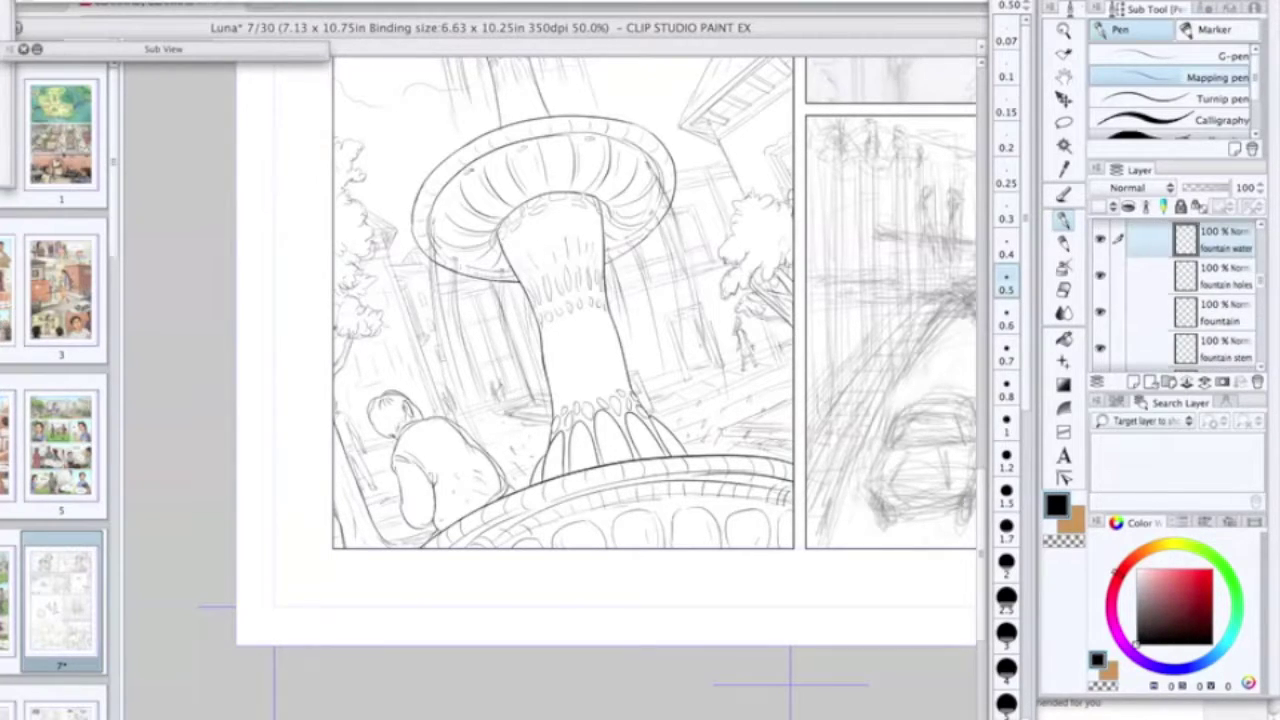
scroll(471, 171, "up", 1)
left_click_drag(460, 178, 485, 416)
left_click_drag(462, 202, 482, 355)
left_click_drag(460, 256, 495, 420)
left_click_drag(540, 150, 578, 364)
left_click_drag(546, 150, 592, 350)
left_click_drag(562, 184, 604, 354)
left_click_drag(476, 252, 486, 358)
left_click_drag(638, 138, 668, 310)
left_click_drag(636, 140, 664, 260)
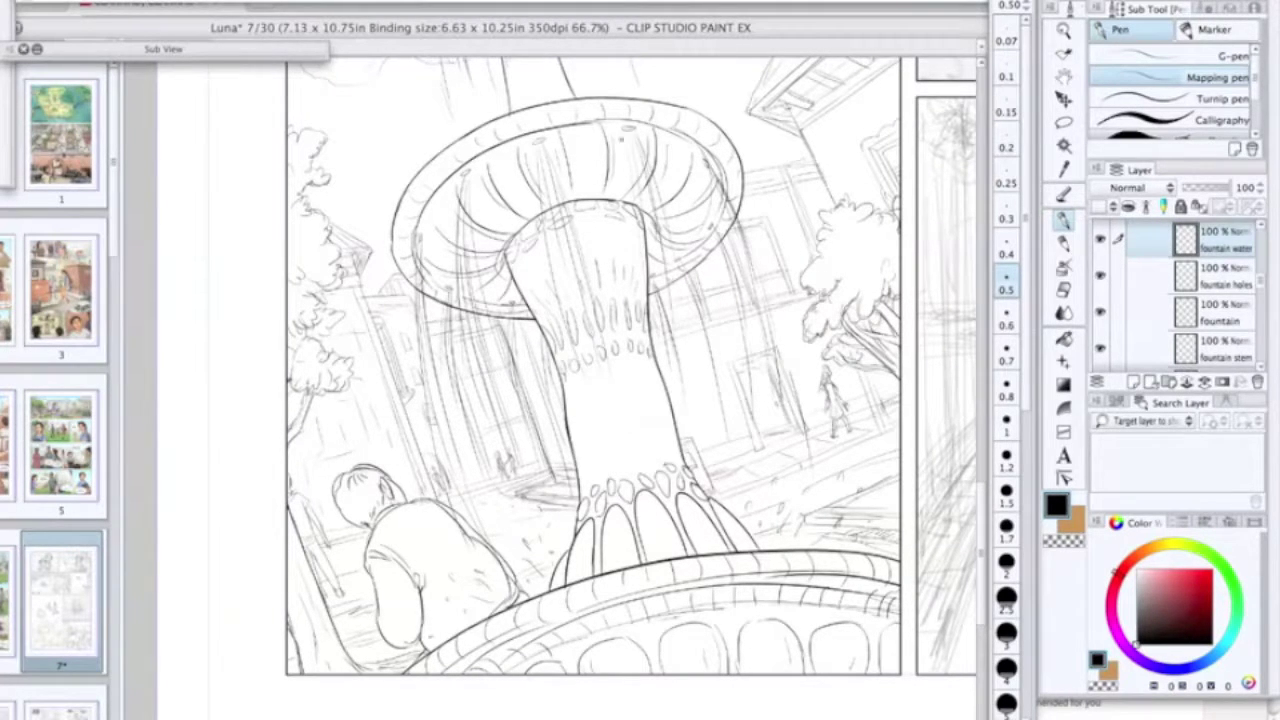
left_click_drag(657, 176, 686, 268)
Step: Ink small drops around the falling streams, both fountain tiers and the stem's base on the water drops layer
scroll(642, 254, "down", 2)
scroll(642, 254, "up", 2)
scroll(1238, 342, "down", 5)
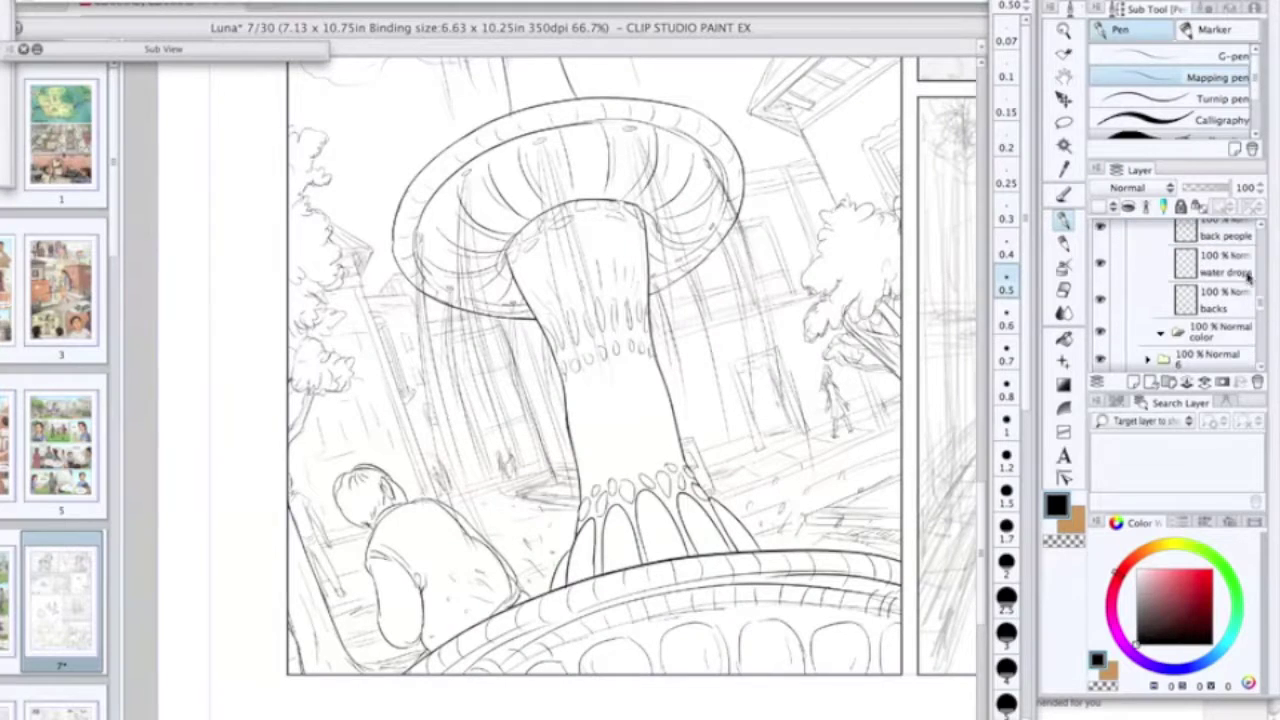
left_click(1232, 268)
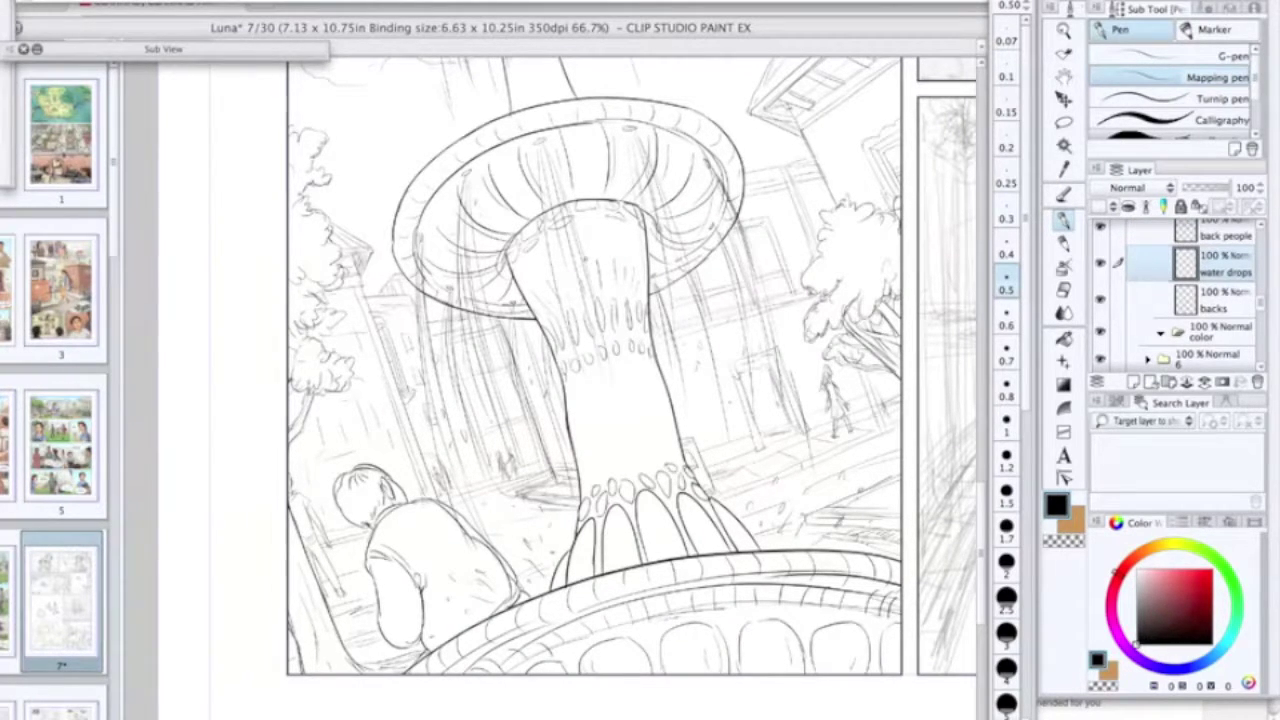
scroll(735, 500, "down", 1)
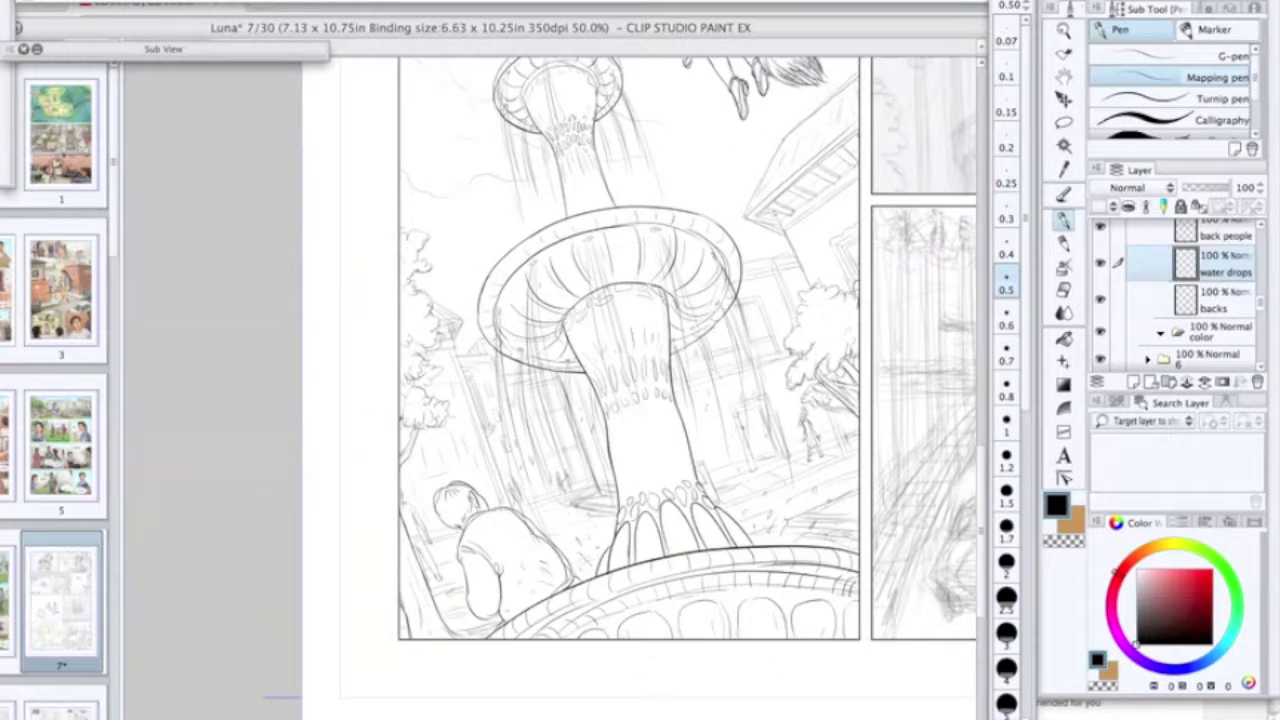
left_click_drag(544, 163, 580, 430)
scroll(580, 430, "up", 1)
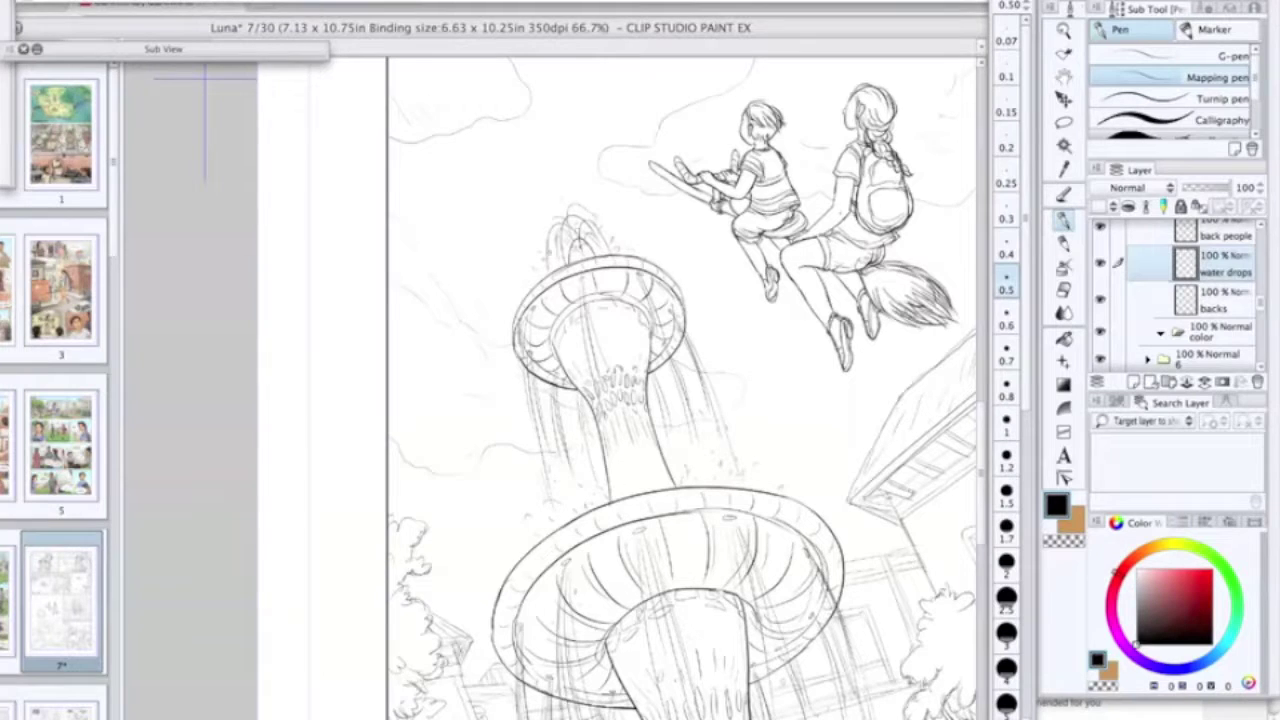
scroll(601, 408, "down", 3)
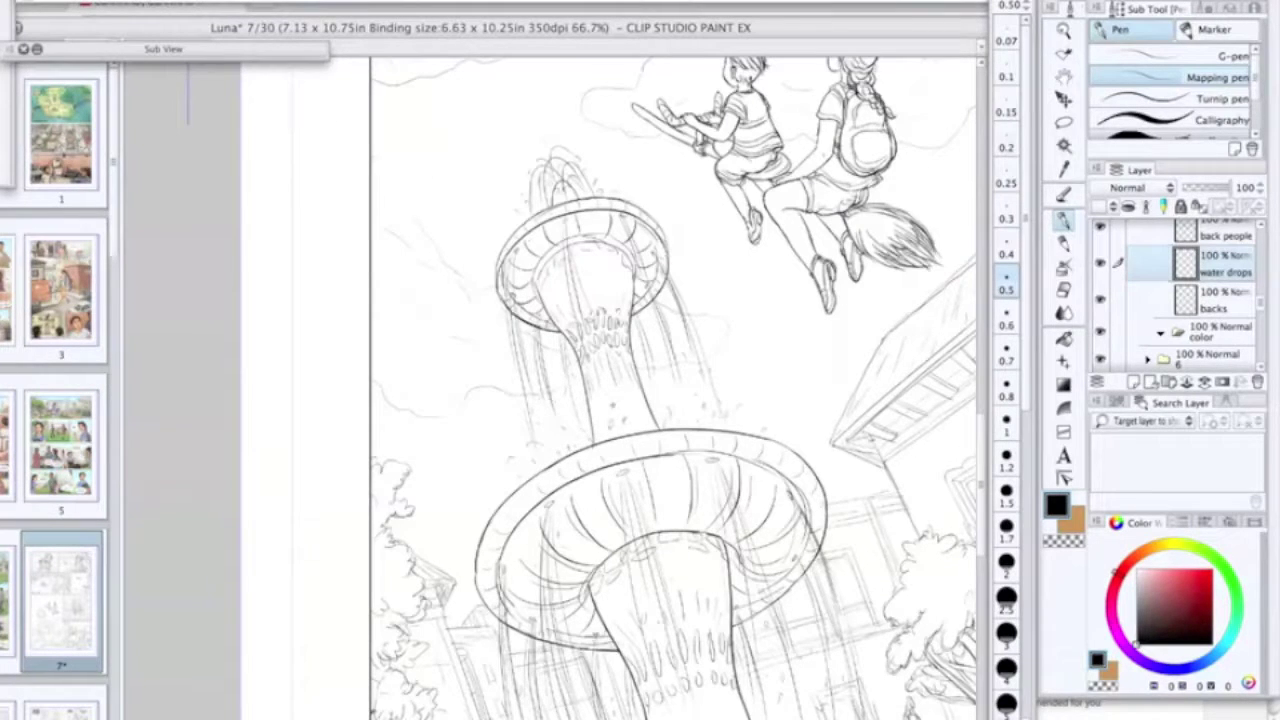
scroll(640, 388, "down", 5)
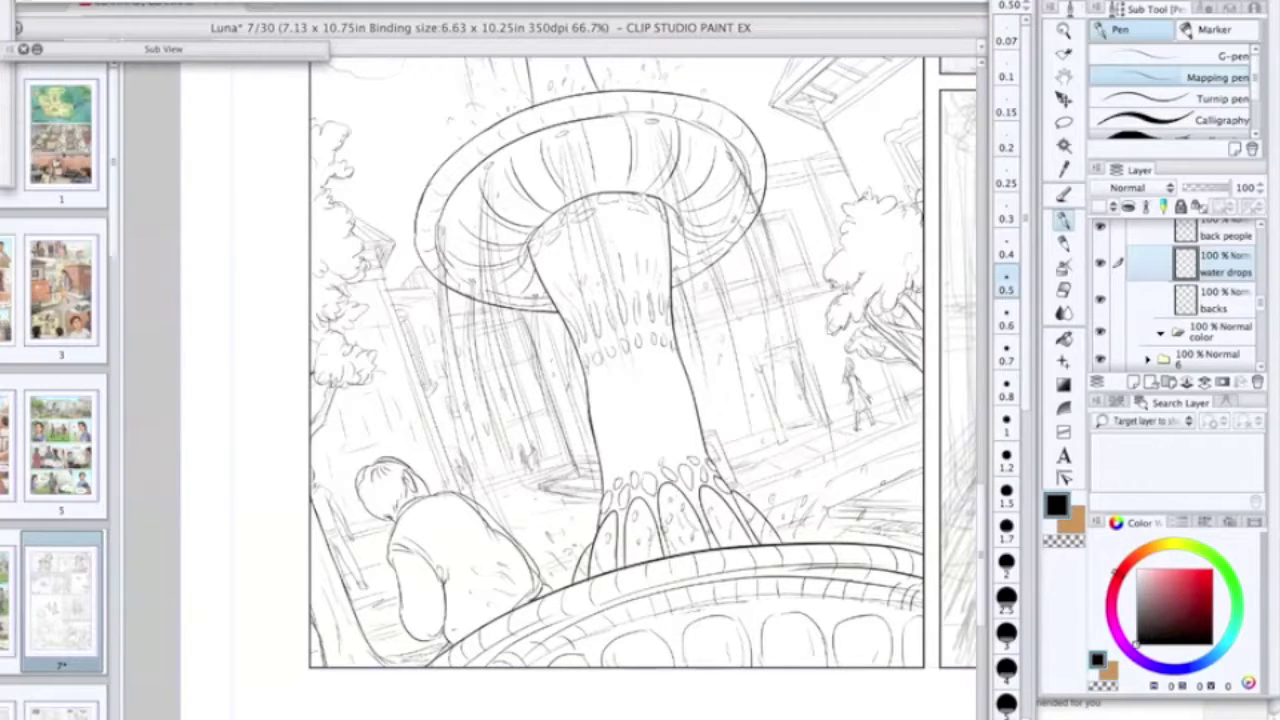
scroll(710, 507, "down", 1)
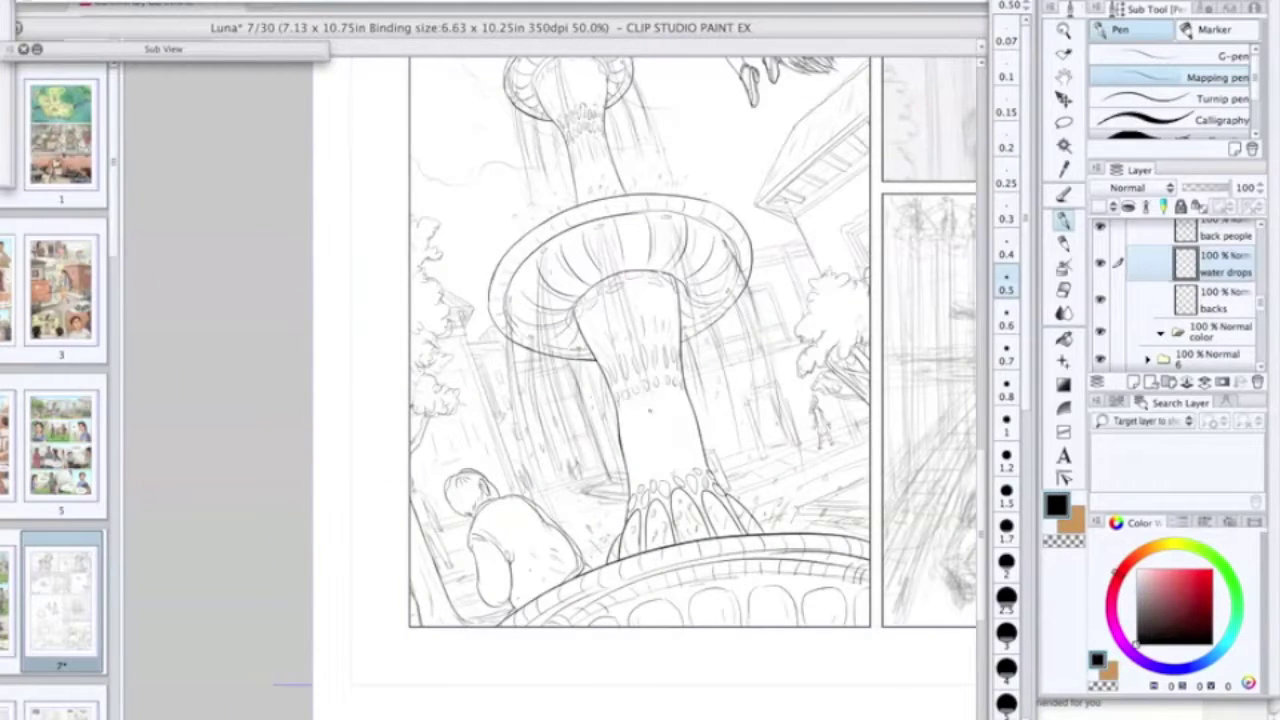
key("super+minus")
scroll(350, 502, "up", 2)
left_click_drag(1261, 302, 1261, 274)
left_click(1228, 291)
key("e")
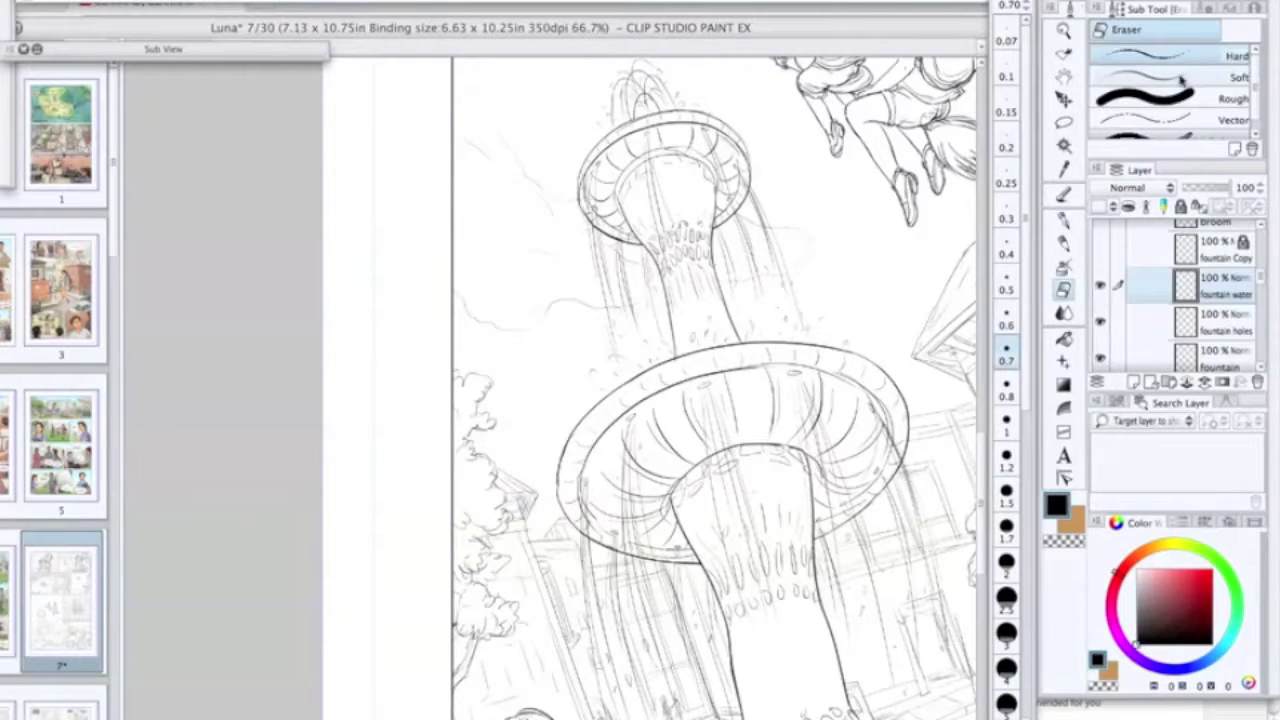
Step: Create a layer named "effect" between the handle and broom layers
key("super+minus")
left_click_drag(1264, 277, 1264, 273)
left_click(1222, 332)
left_click(1222, 277)
scroll(806, 444, "up", 1)
key("p")
left_click(1133, 382)
double_click(1222, 283)
type("effect")
key("Return")
Step: Ink short effect strokes near the flying broom on the effect layer, undoing the first attempt
left_click_drag(625, 269, 567, 368)
key("super+z")
mouse_move(670, 321)
left_mouse_down()
mouse_move(713, 347)
mouse_move(728, 391)
left_mouse_up()
left_click_drag(666, 337, 706, 358)
scroll(700, 407, "down", 1)
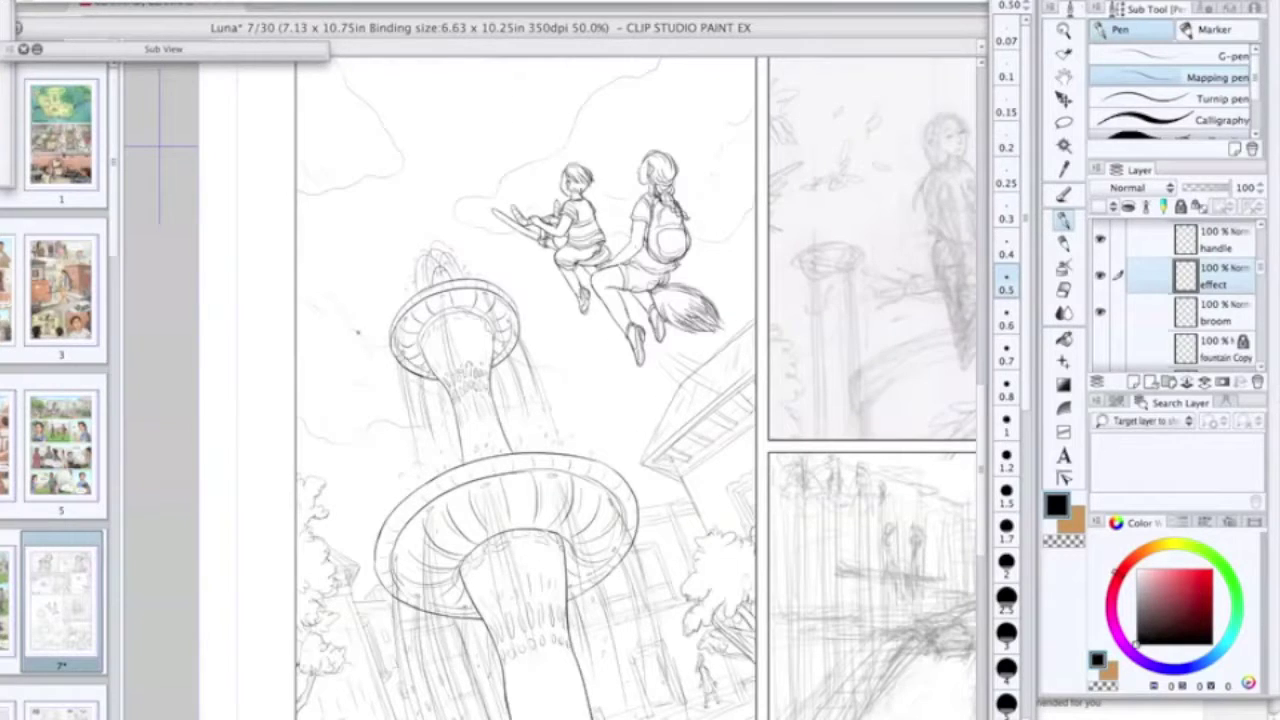